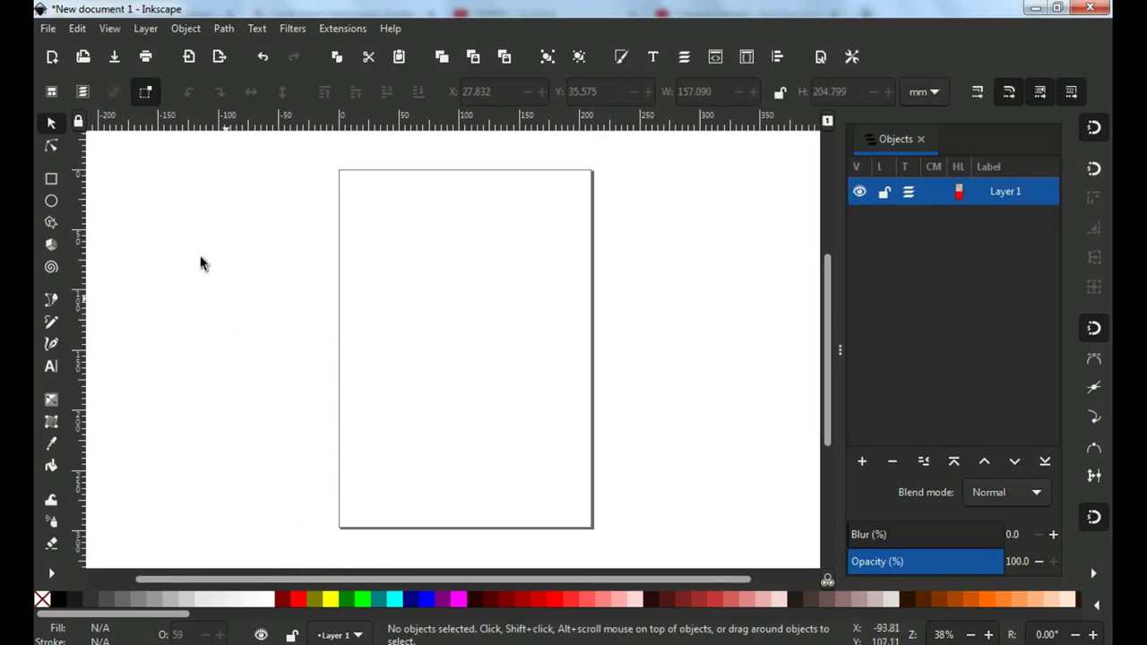
pyautogui.click(47, 29)
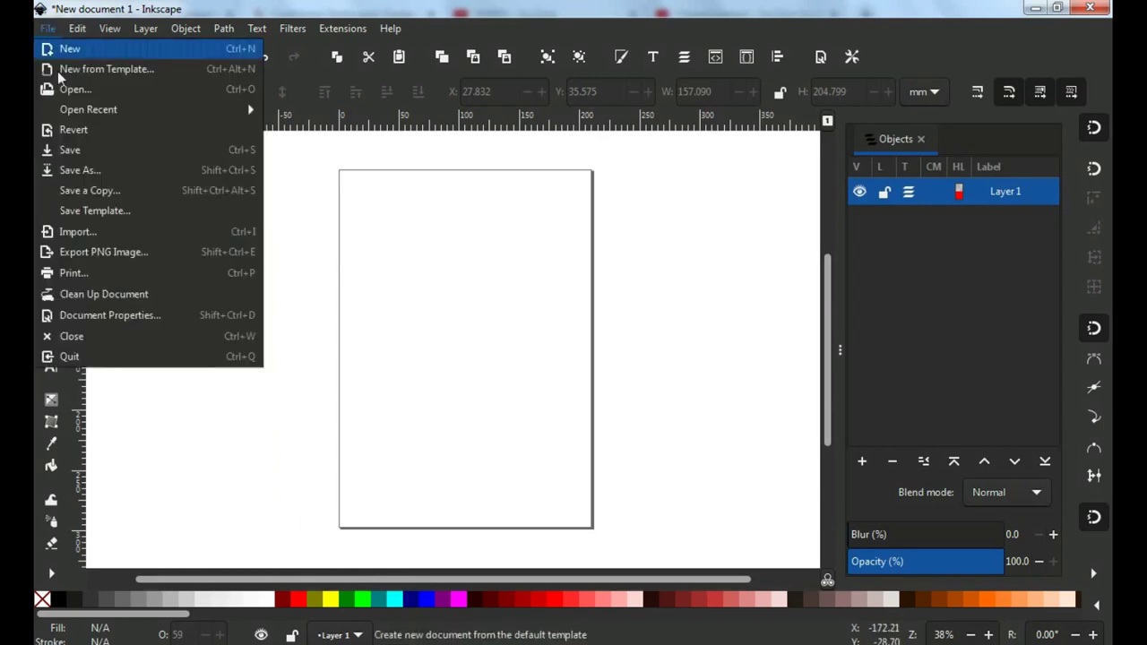
pyautogui.click(103, 234)
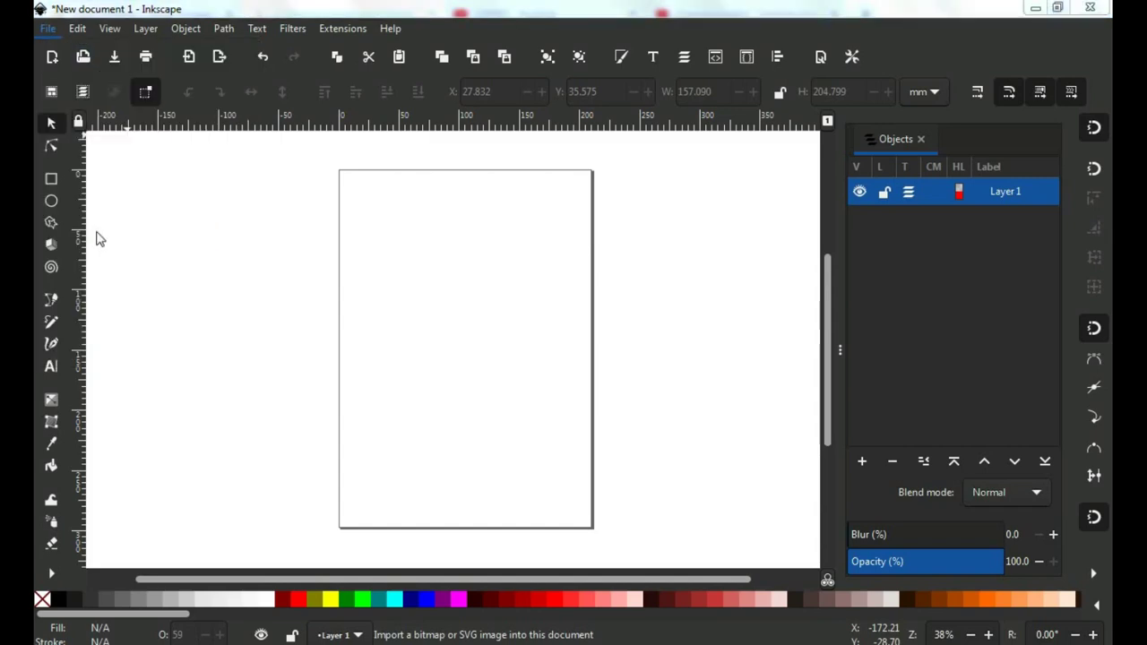
pyautogui.click(273, 295)
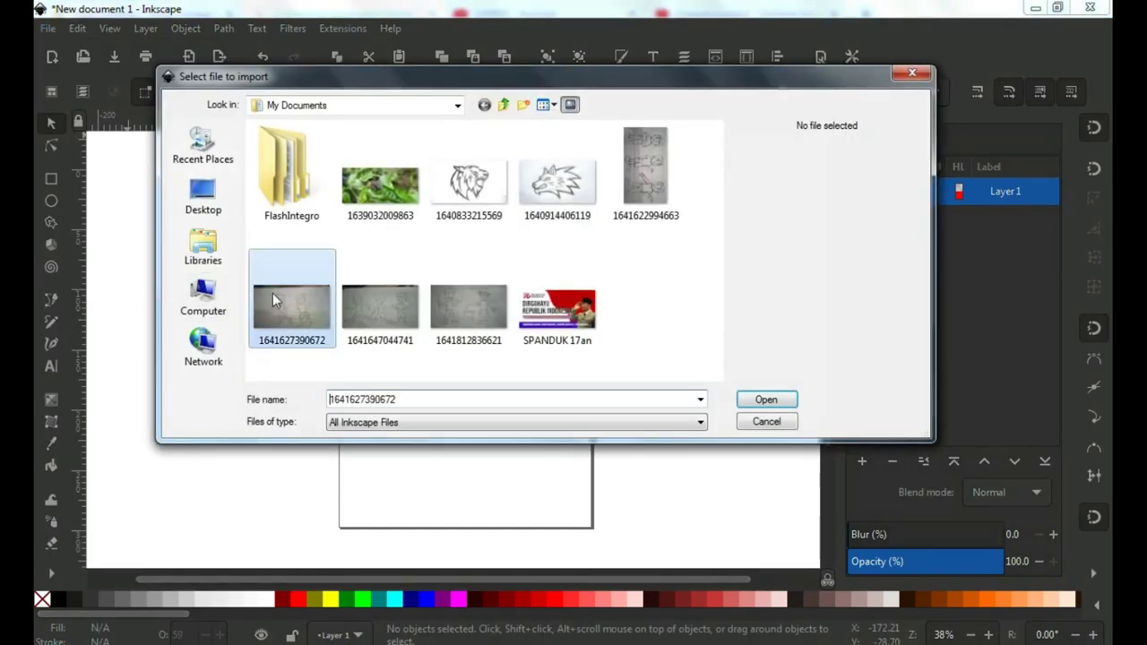
pyautogui.click(764, 400)
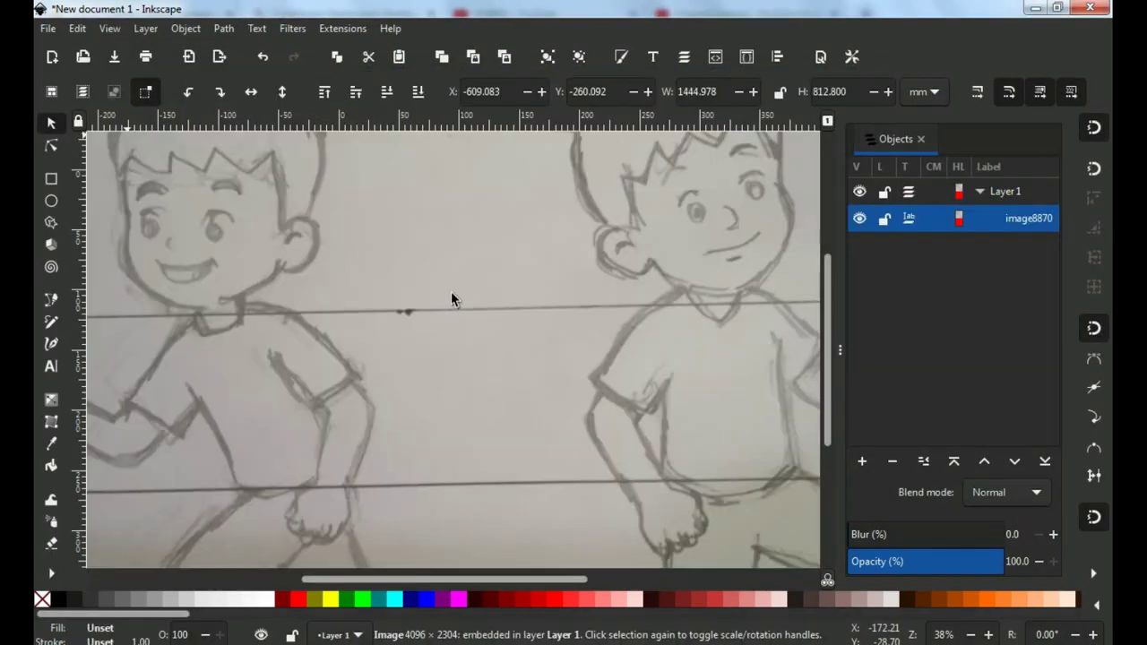
# Shrink the sketch photo to roughly 384 × 216 mm over the page
pyautogui.scroll(-3, 451, 291)
pyautogui.moveTo(772, 491)
pyautogui.mouseDown()
pyautogui.moveTo(538, 382)
pyautogui.moveTo(548, 387)
pyautogui.mouseUp()
pyautogui.scroll(1, 448, 328)
pyautogui.scroll(1, 445, 326)
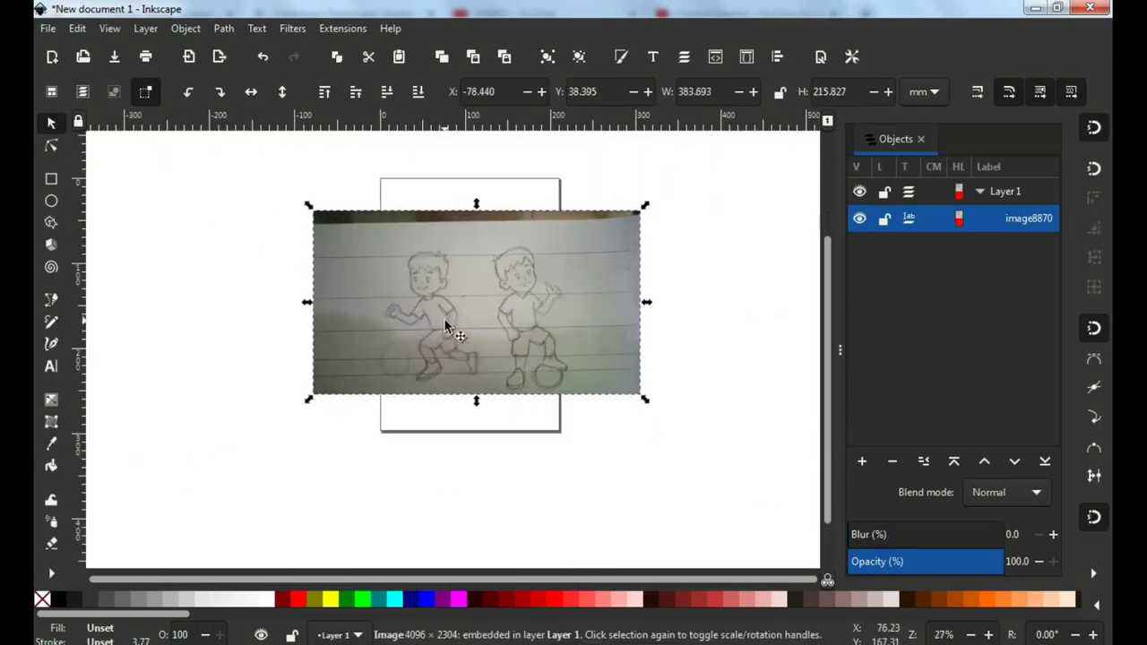
# Draw a rectangle around the left running boy and select it with the photo
pyautogui.click(51, 180)
pyautogui.scroll(1, 455, 332)
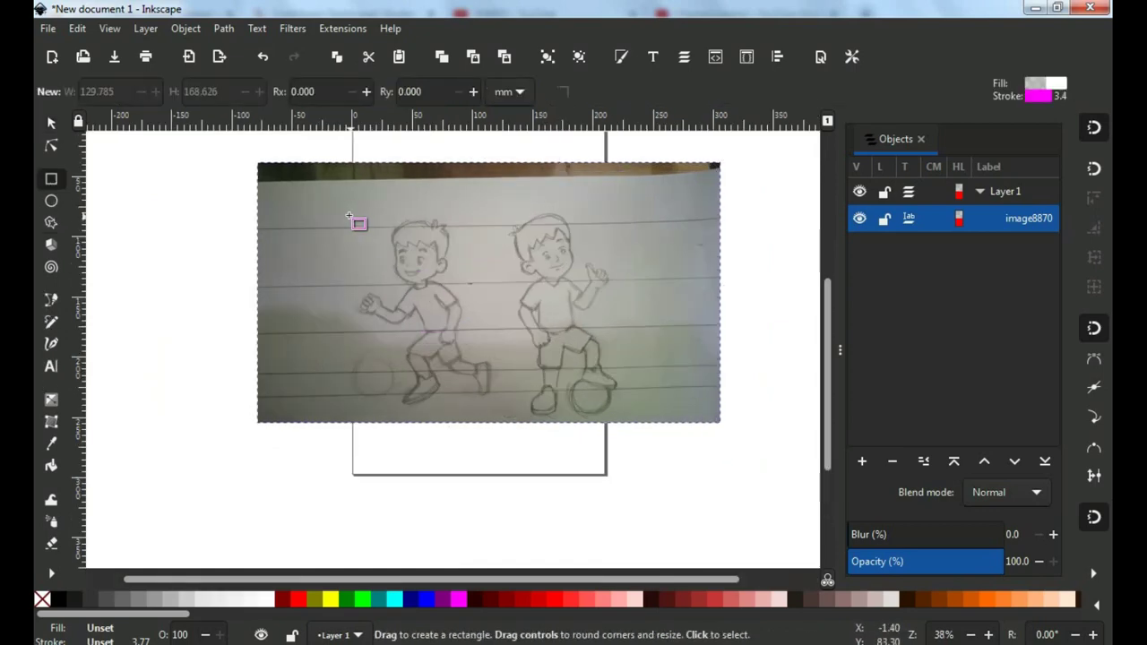
pyautogui.moveTo(344, 209); pyautogui.dragTo(499, 417)
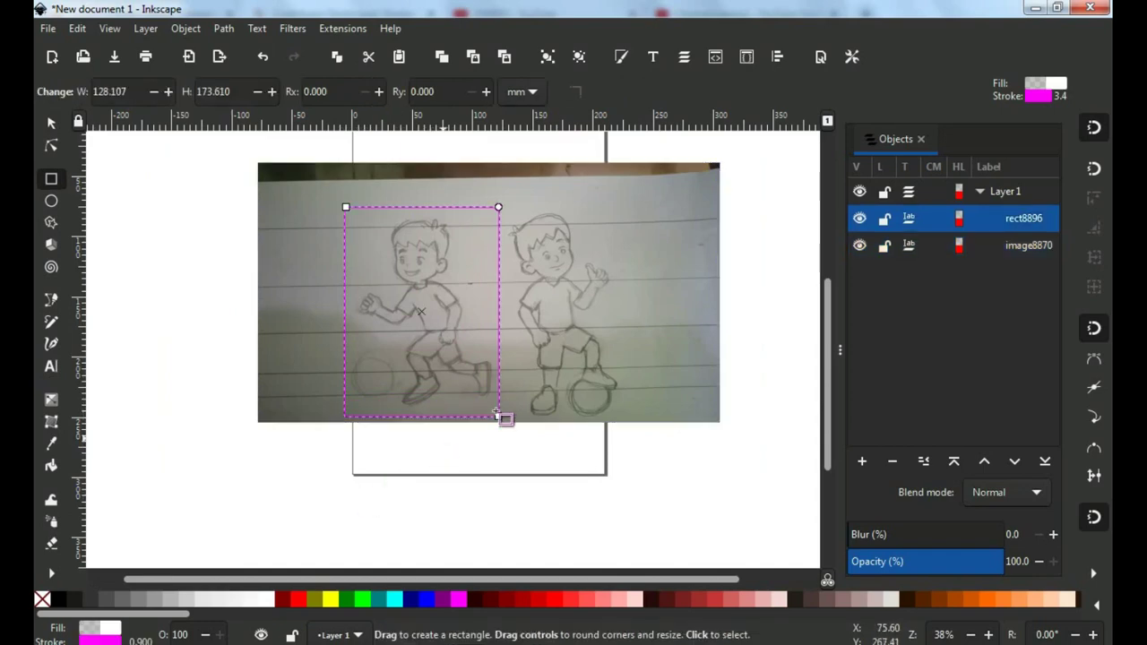
pyautogui.press('s')
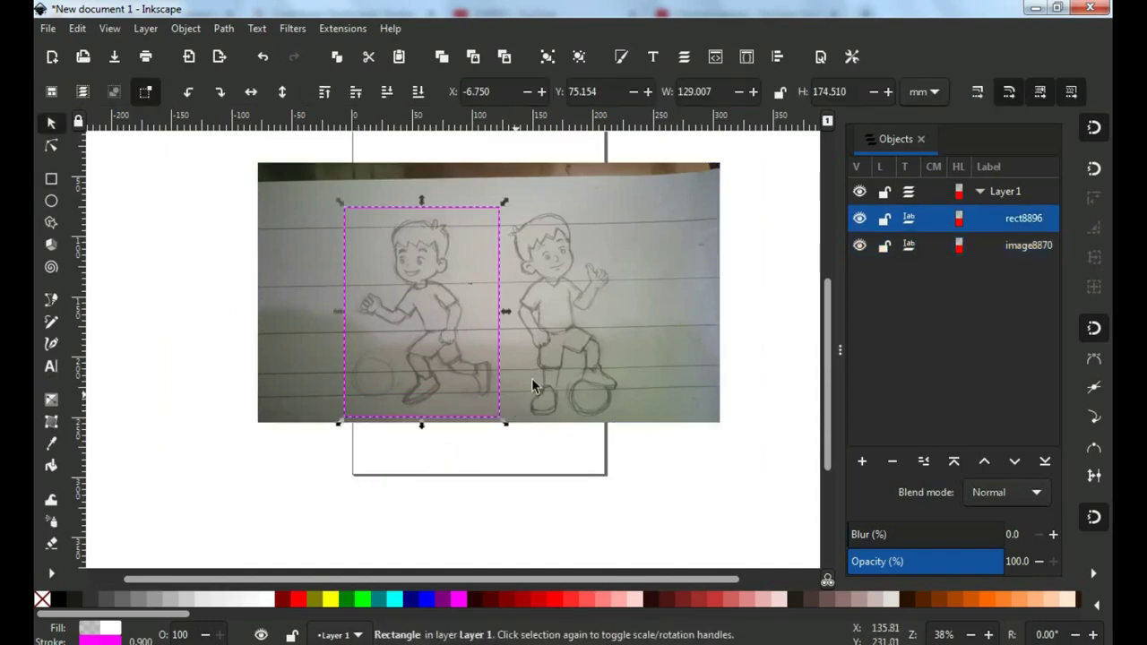
pyautogui.keyDown('shift'); pyautogui.click(568, 263); pyautogui.keyUp('shift')
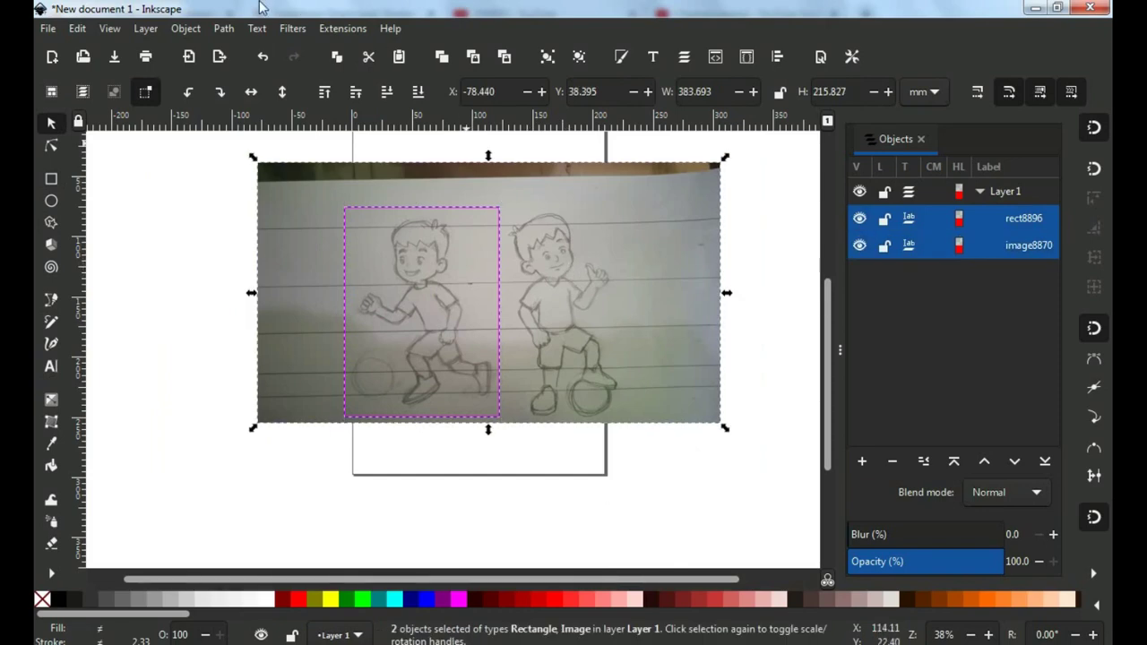
# Clip the photo to the rectangle, centre it and enlarge to about 146.7 × 198.8 mm
pyautogui.click(185, 28)
pyautogui.moveTo(199, 233)
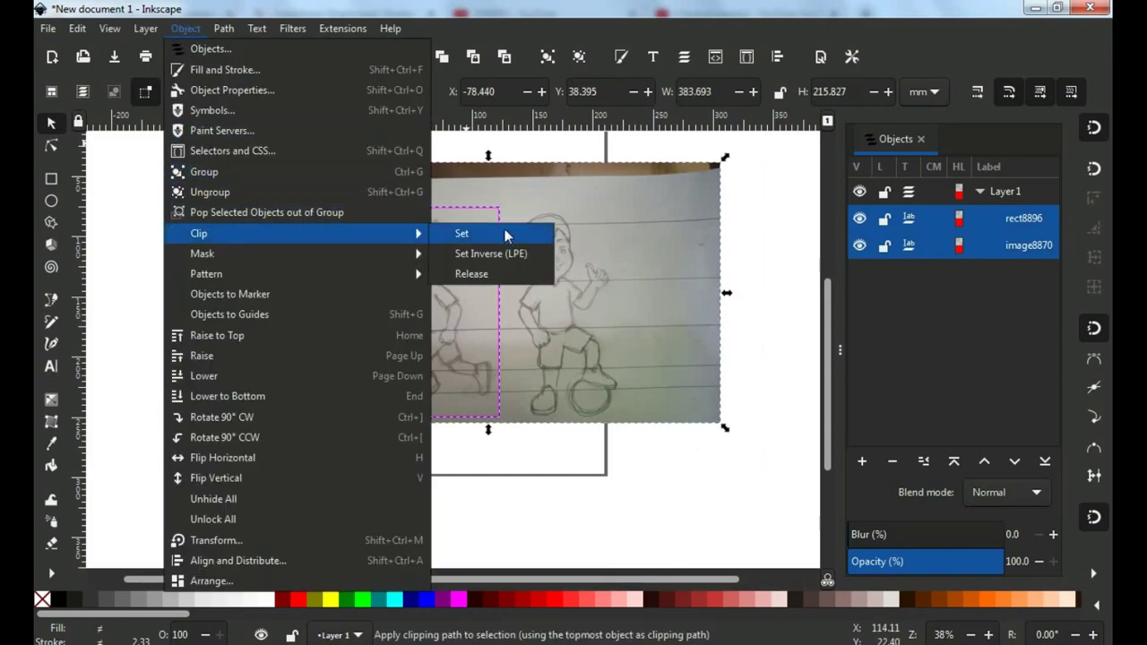
pyautogui.click(462, 233)
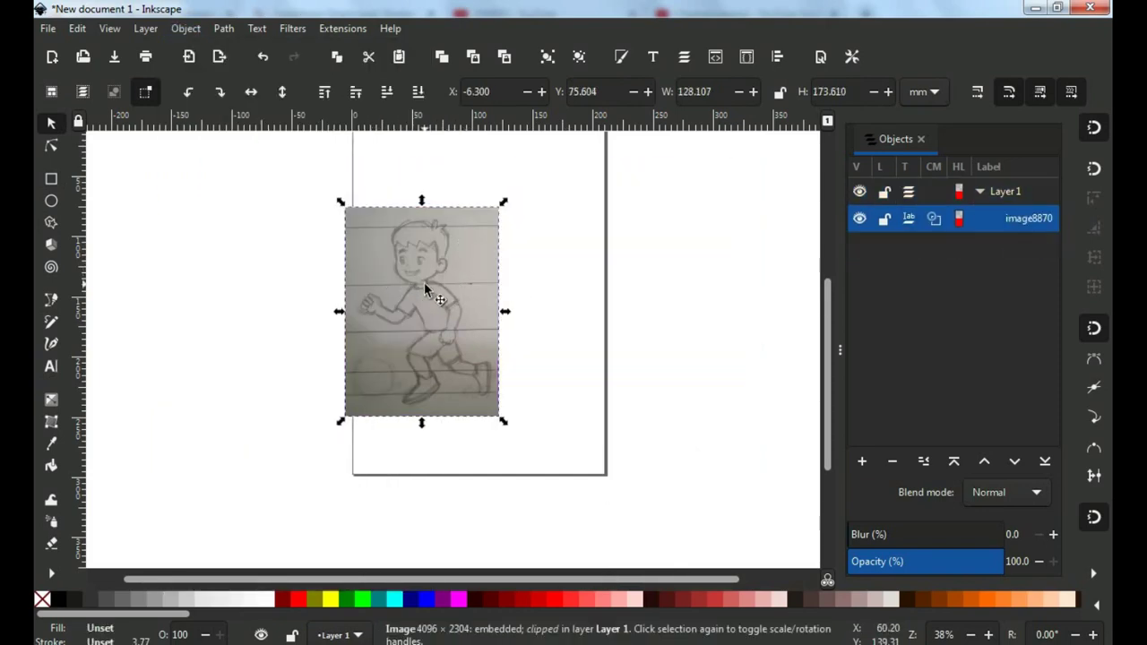
pyautogui.moveTo(424, 283); pyautogui.dragTo(485, 247)
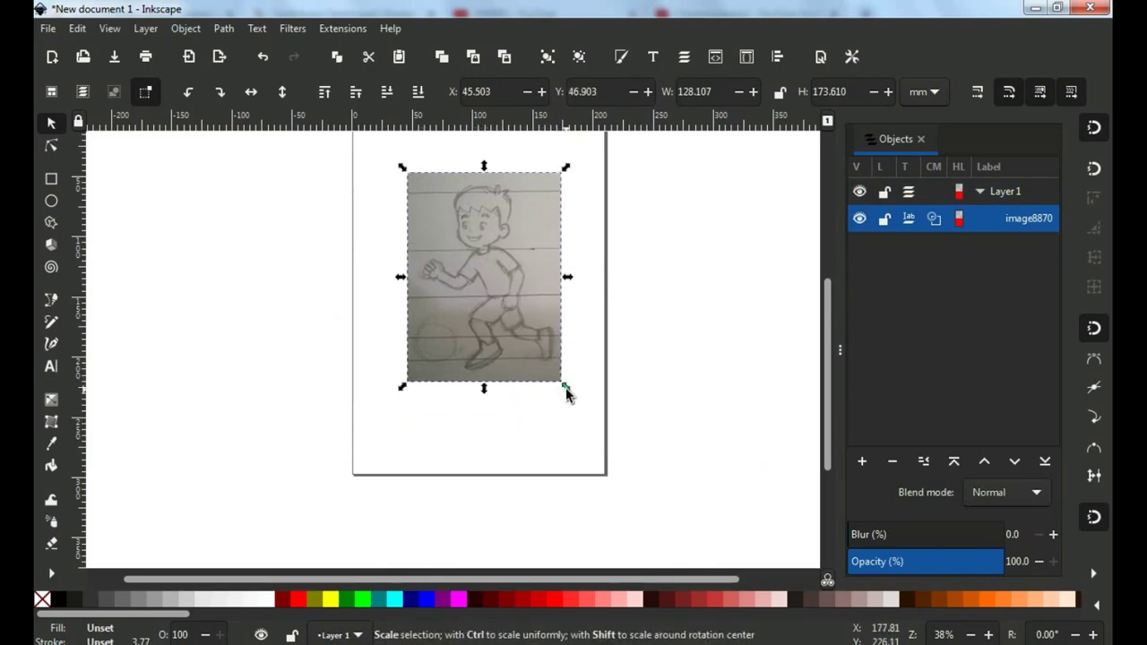
pyautogui.moveTo(565, 392); pyautogui.dragTo(581, 400)
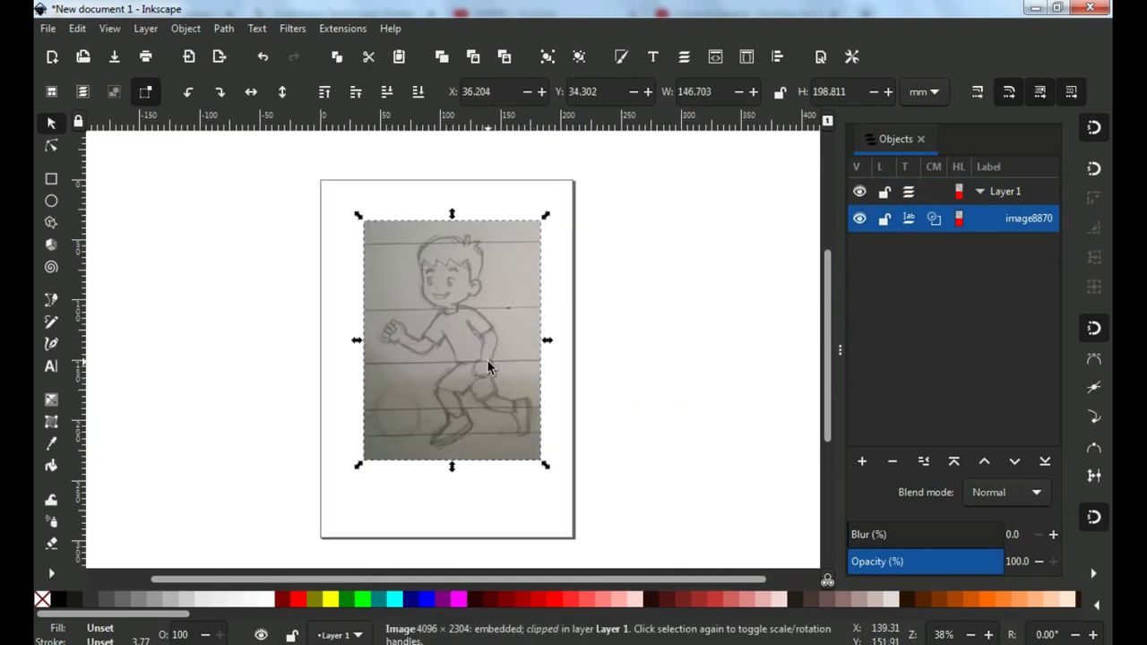
# Fade sketch image8870 to about 48% opacity and lock it in place
pyautogui.moveTo(956, 560); pyautogui.dragTo(930, 563)
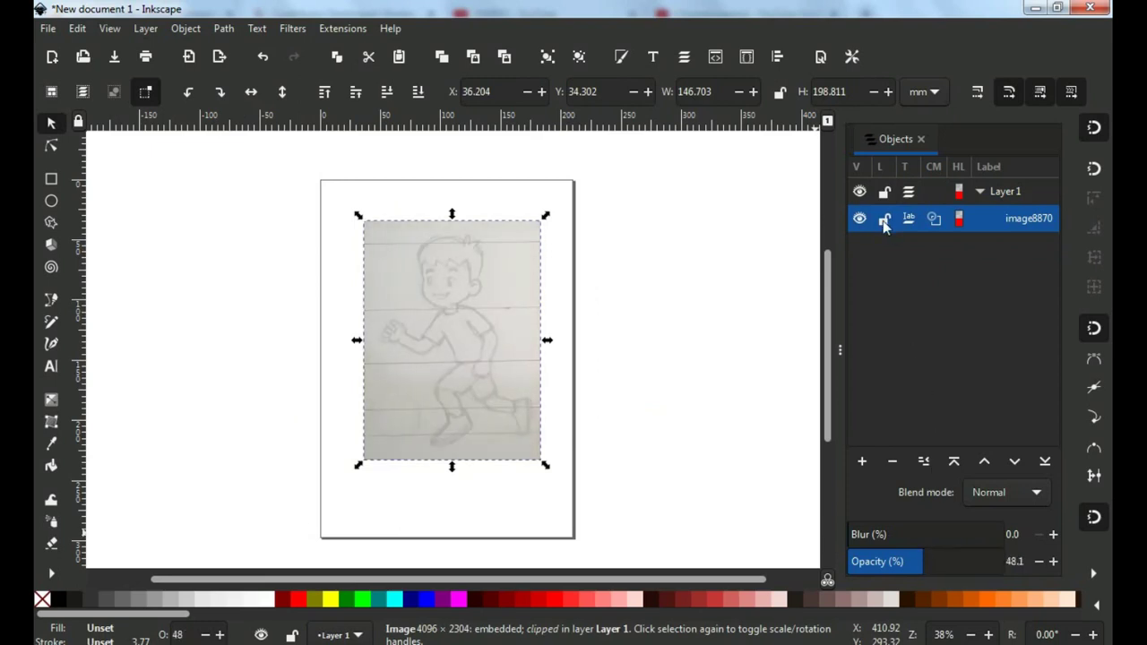
pyautogui.click(587, 316)
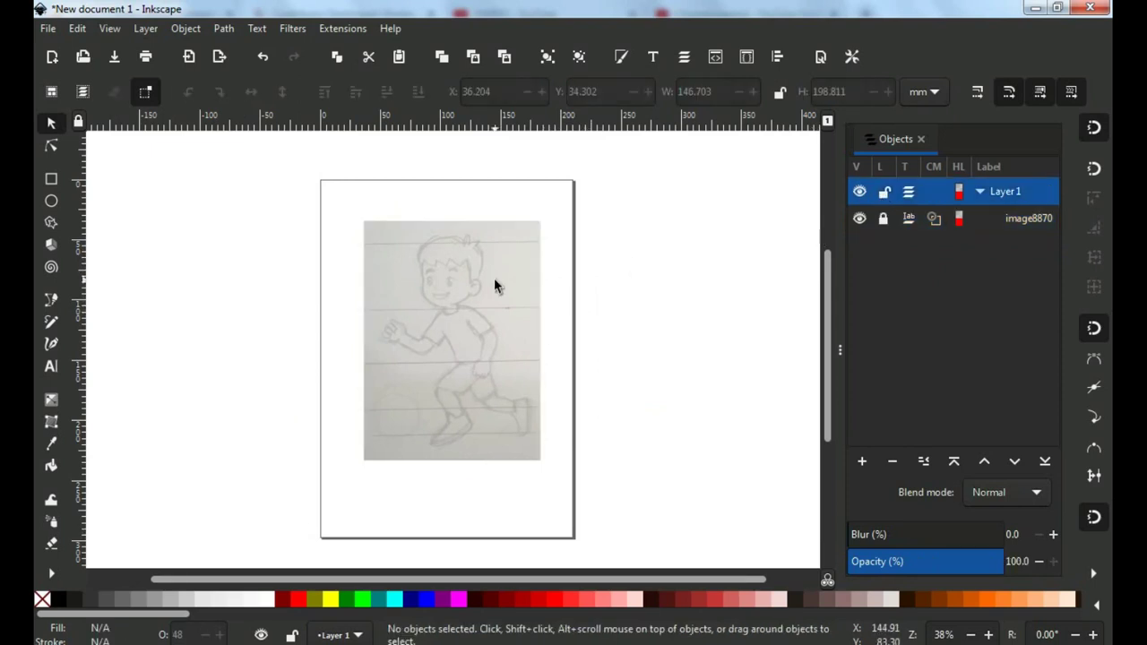
pyautogui.moveTo(340, 209); pyautogui.dragTo(645, 447)
pyautogui.scroll(2, 449, 298)
pyautogui.scroll(2, 456, 287)
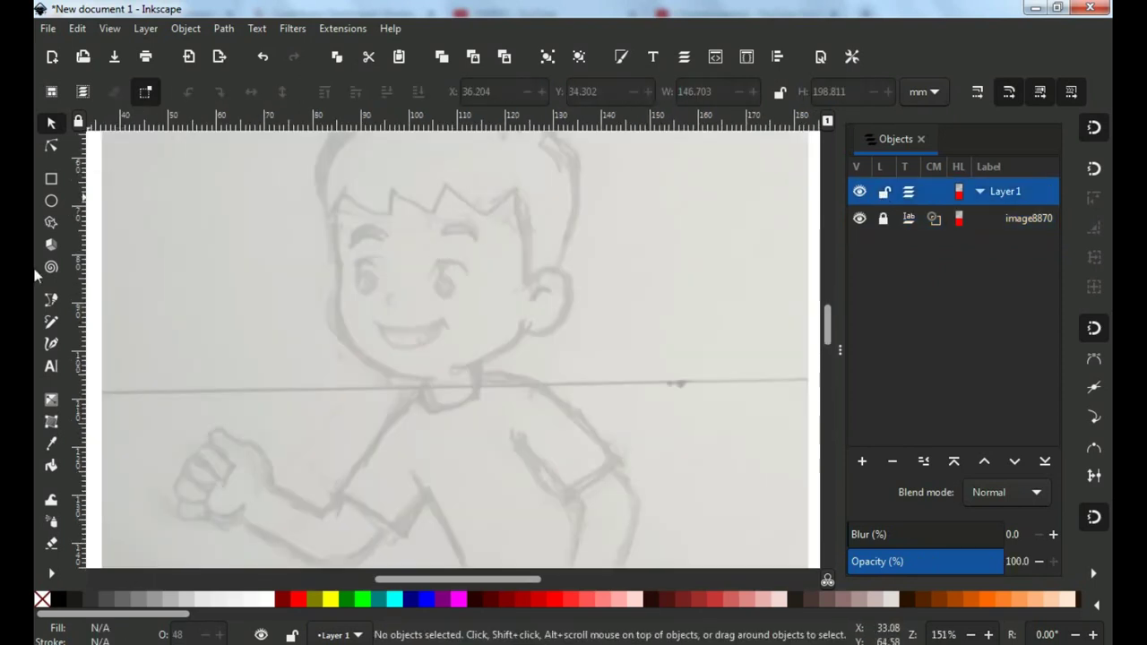
# Trace the boy's cheek-and-chin outline as a black Bezier curve
pyautogui.click(52, 305)
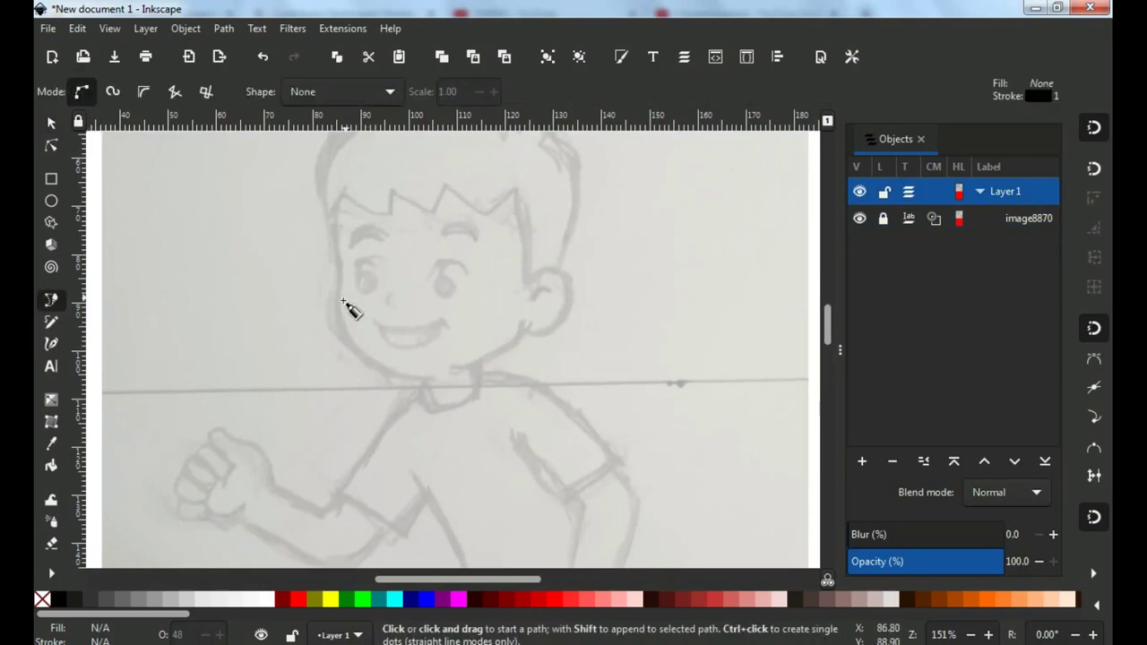
pyautogui.scroll(2, 352, 308)
pyautogui.click(325, 168)
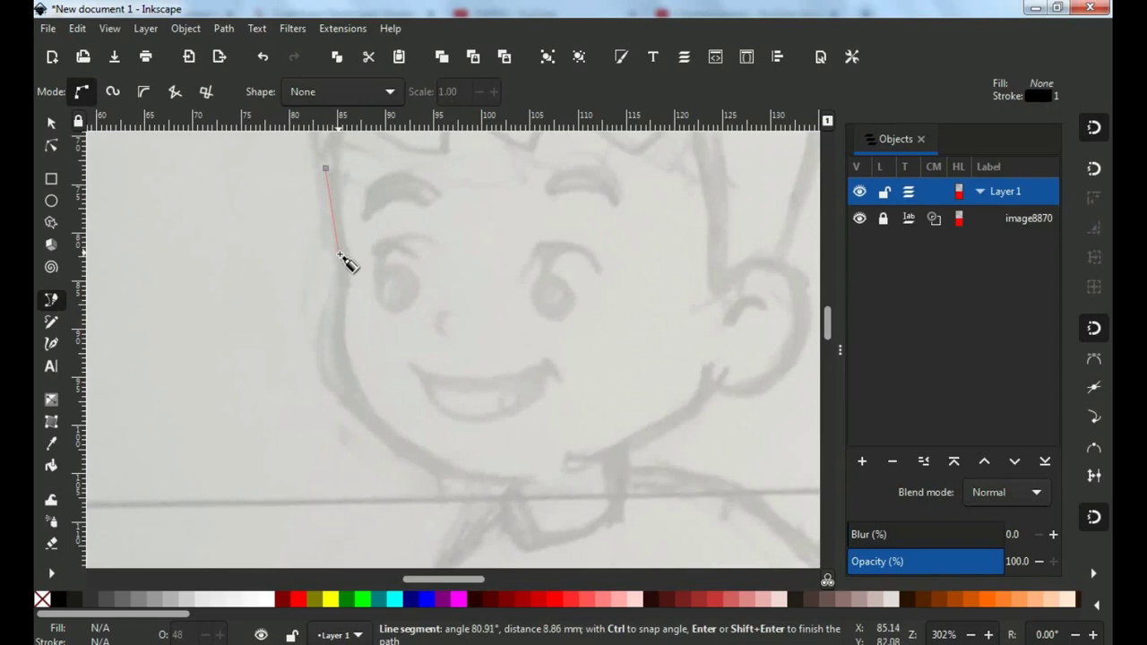
pyautogui.moveTo(341, 257); pyautogui.dragTo(346, 277)
pyautogui.moveTo(357, 401); pyautogui.dragTo(389, 446)
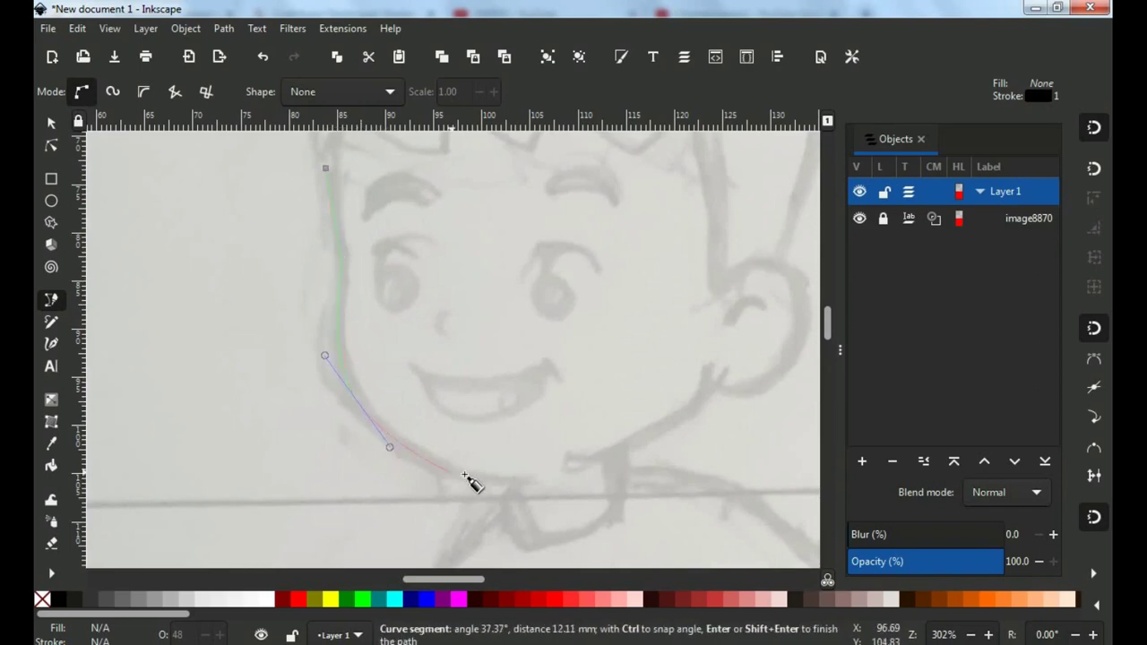
pyautogui.moveTo(502, 483); pyautogui.dragTo(527, 487)
pyautogui.moveTo(678, 424); pyautogui.dragTo(708, 401)
pyautogui.doubleClick(717, 359)
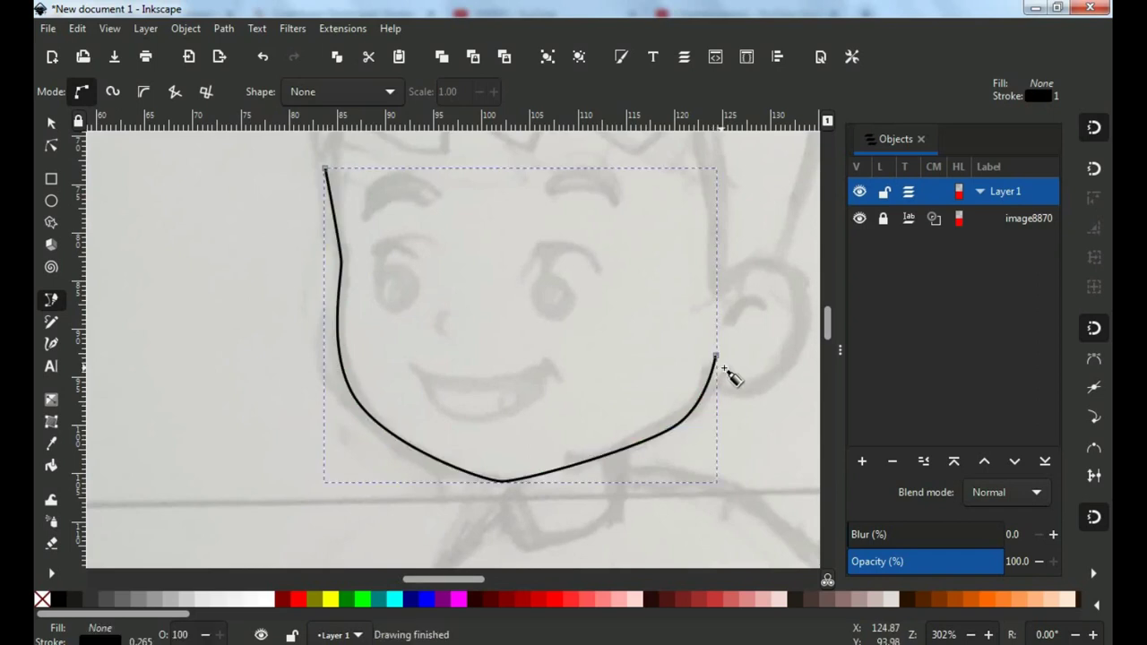
pyautogui.hscroll(4, 627, 377)
# Trace the boy's ear as a second black curve
pyautogui.click(575, 314)
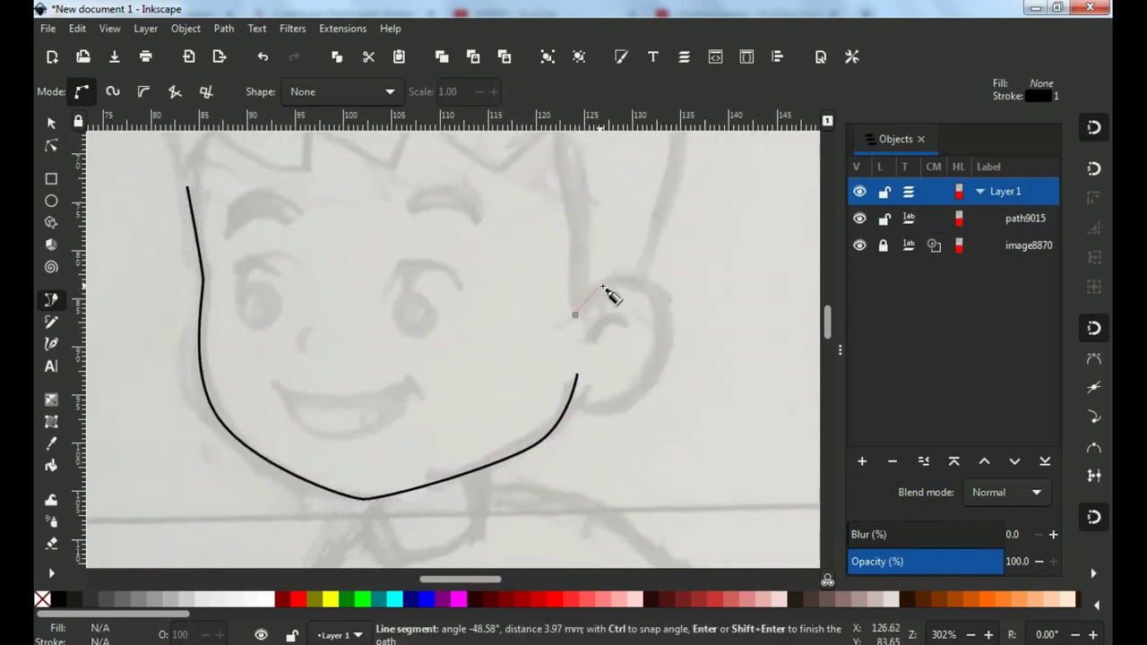
pyautogui.moveTo(614, 285); pyautogui.dragTo(644, 285)
pyautogui.moveTo(661, 352)
pyautogui.mouseDown()
pyautogui.moveTo(652, 395)
pyautogui.moveTo(579, 412)
pyautogui.moveTo(577, 378)
pyautogui.mouseUp()
pyautogui.press('Return')
pyautogui.scroll(3, 556, 359)
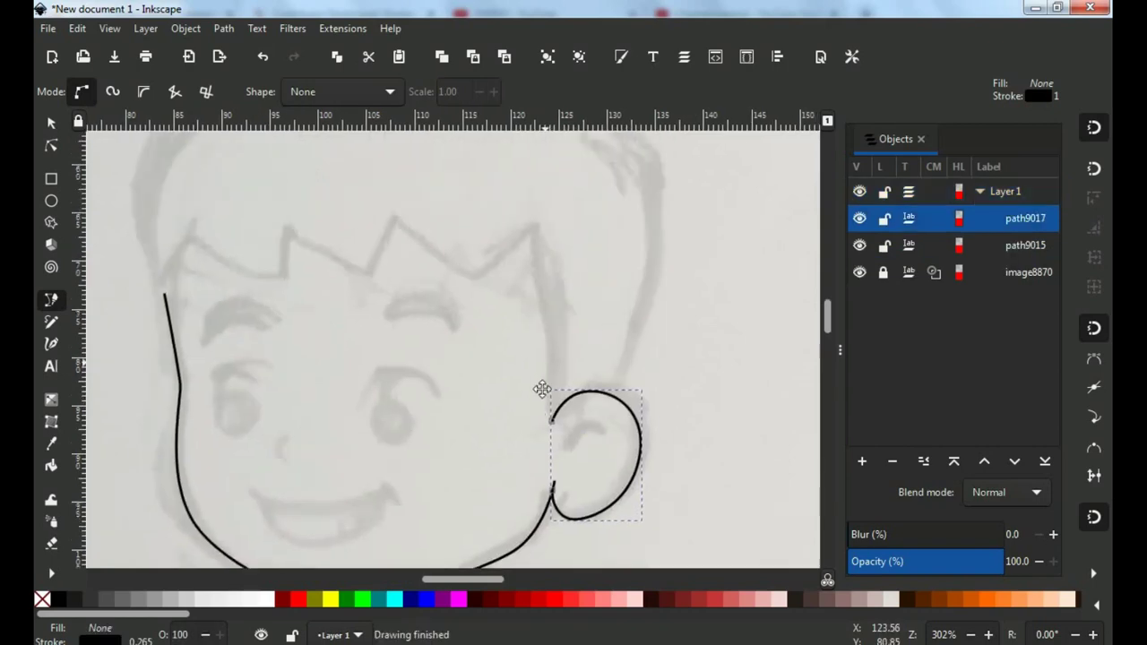
pyautogui.hscroll(-1, 604, 362)
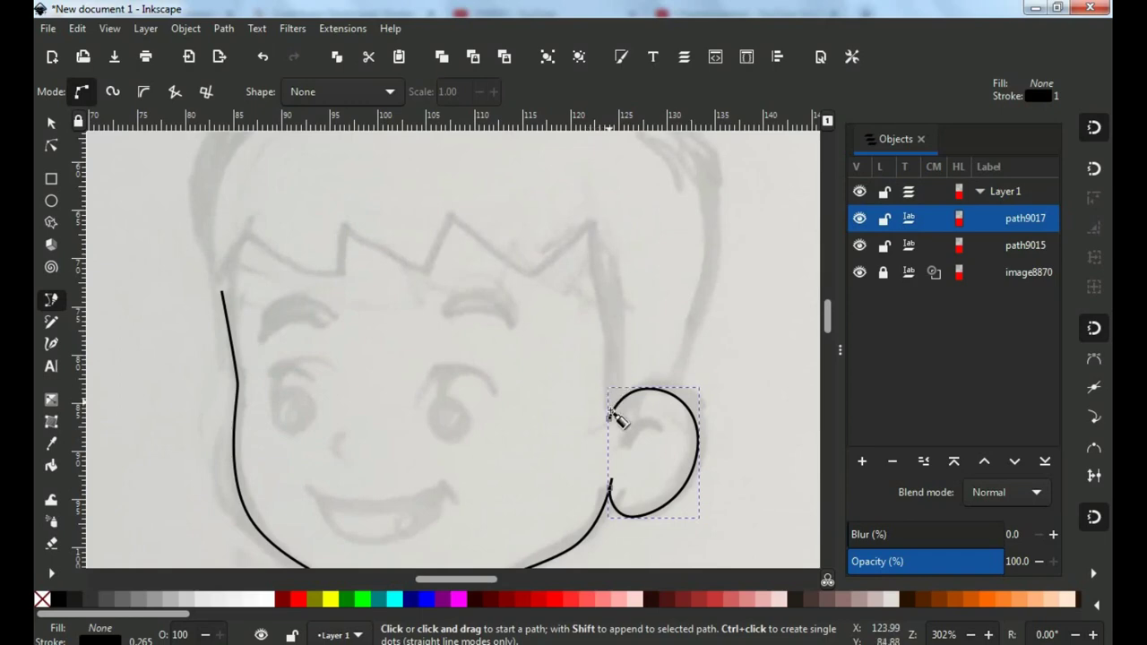
# Trace the spiky fringe hairline from the face outline down to the ear
pyautogui.click(223, 296)
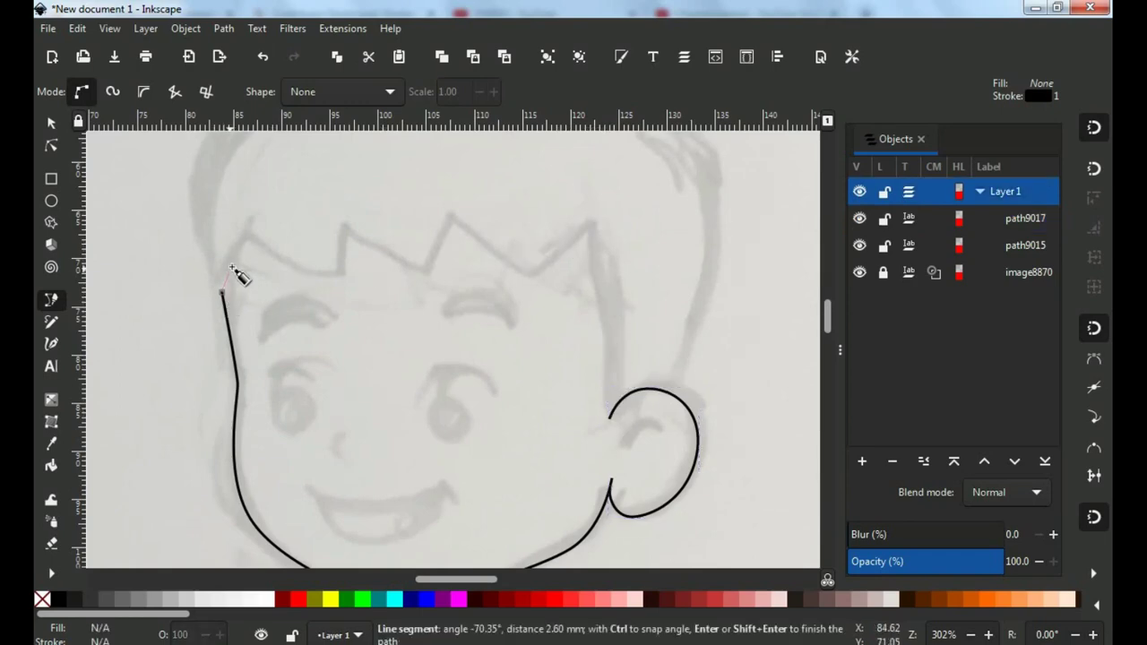
pyautogui.moveTo(228, 269); pyautogui.dragTo(247, 233)
pyautogui.moveTo(296, 264); pyautogui.dragTo(321, 270)
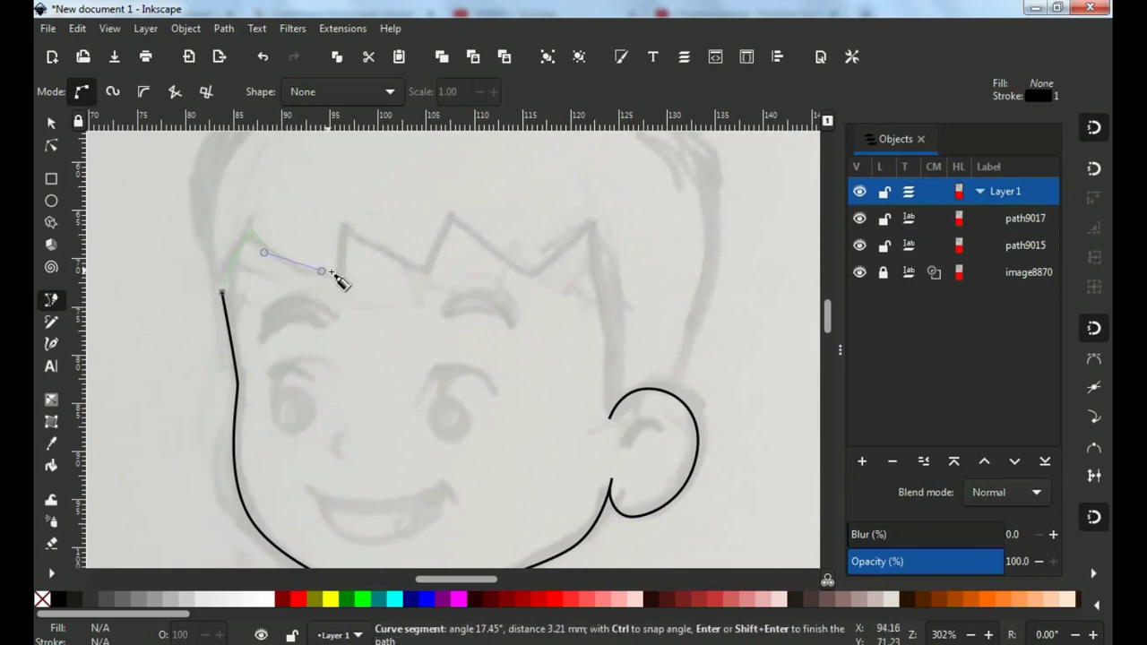
pyautogui.moveTo(343, 226); pyautogui.dragTo(429, 270)
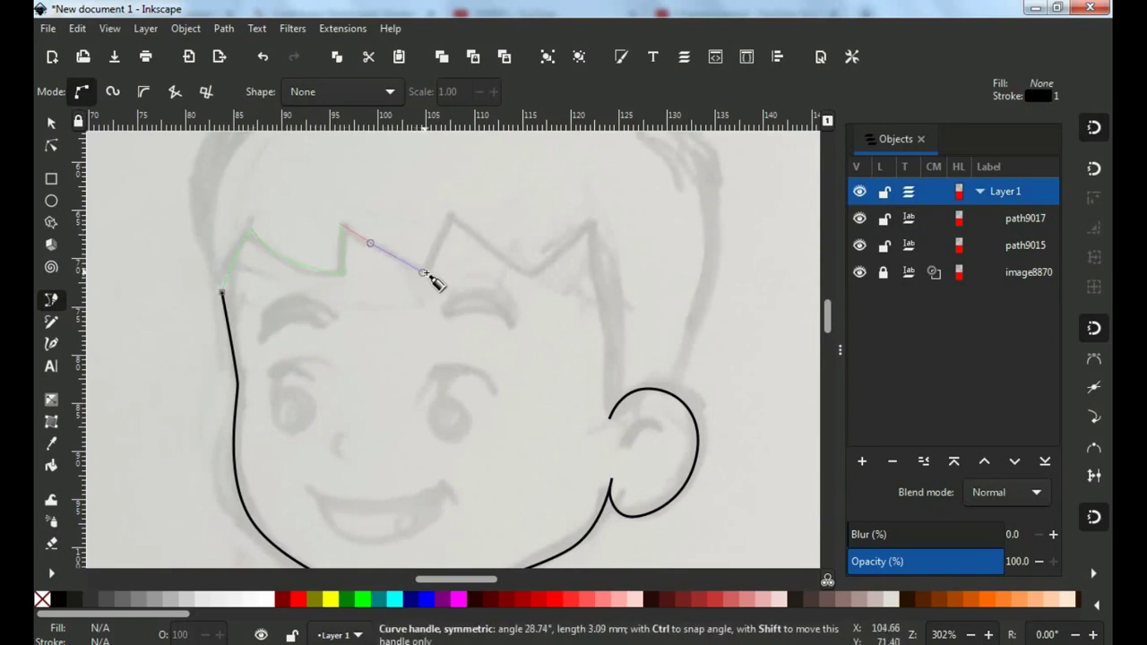
pyautogui.click(450, 213)
pyautogui.moveTo(510, 266); pyautogui.dragTo(540, 274)
pyautogui.click(589, 218)
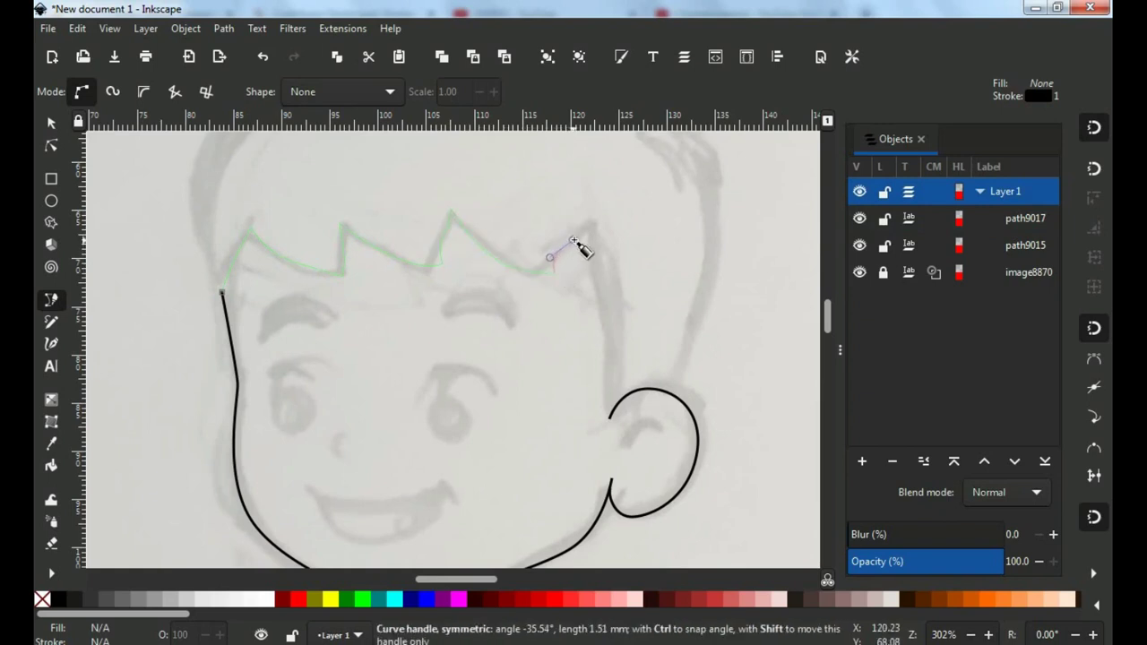
pyautogui.moveTo(593, 303); pyautogui.dragTo(619, 350)
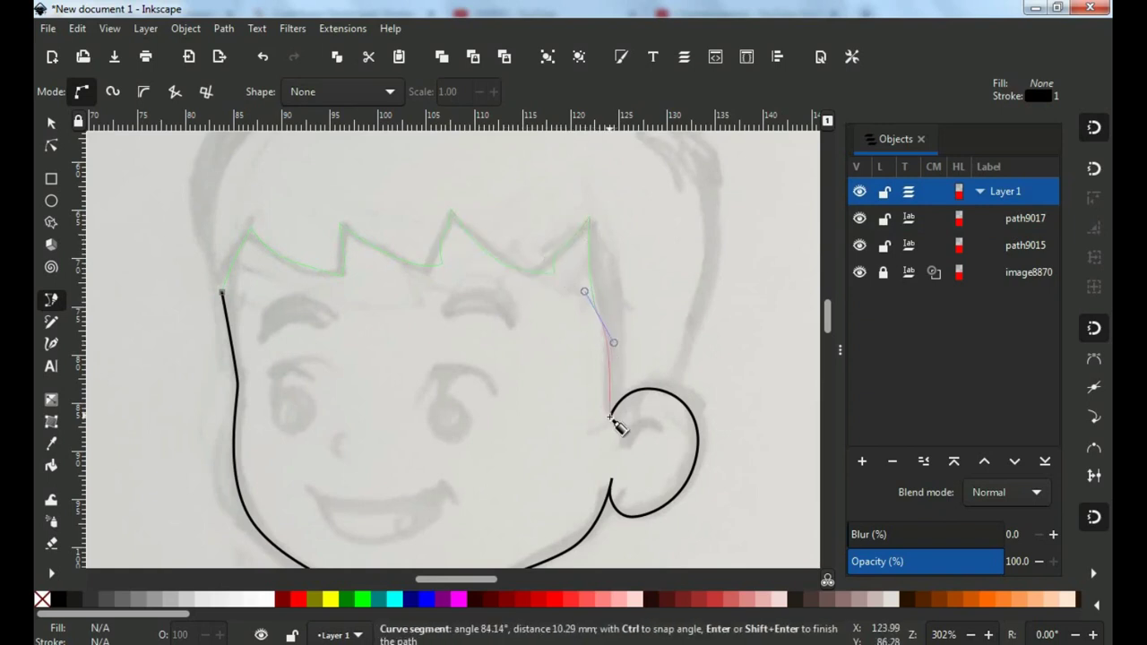
pyautogui.moveTo(611, 405); pyautogui.dragTo(615, 436)
pyautogui.press('Return')
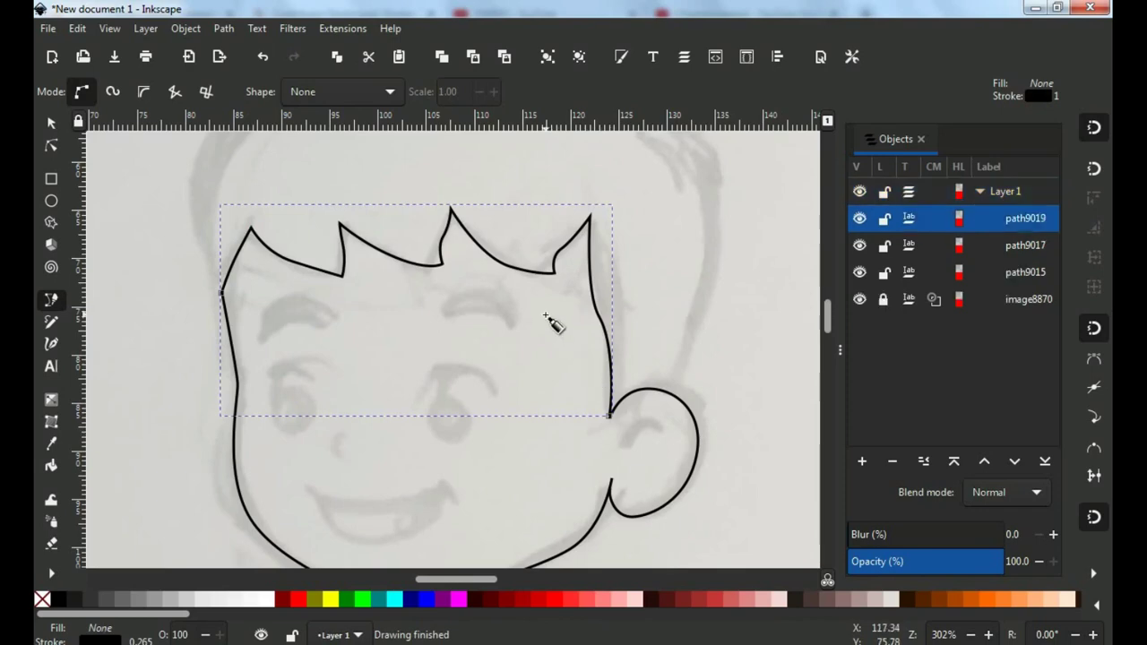
pyautogui.scroll(2, 436, 265)
# Trace the hair's outer outline from its left edge over the top tuft to the ear
pyautogui.click(246, 414)
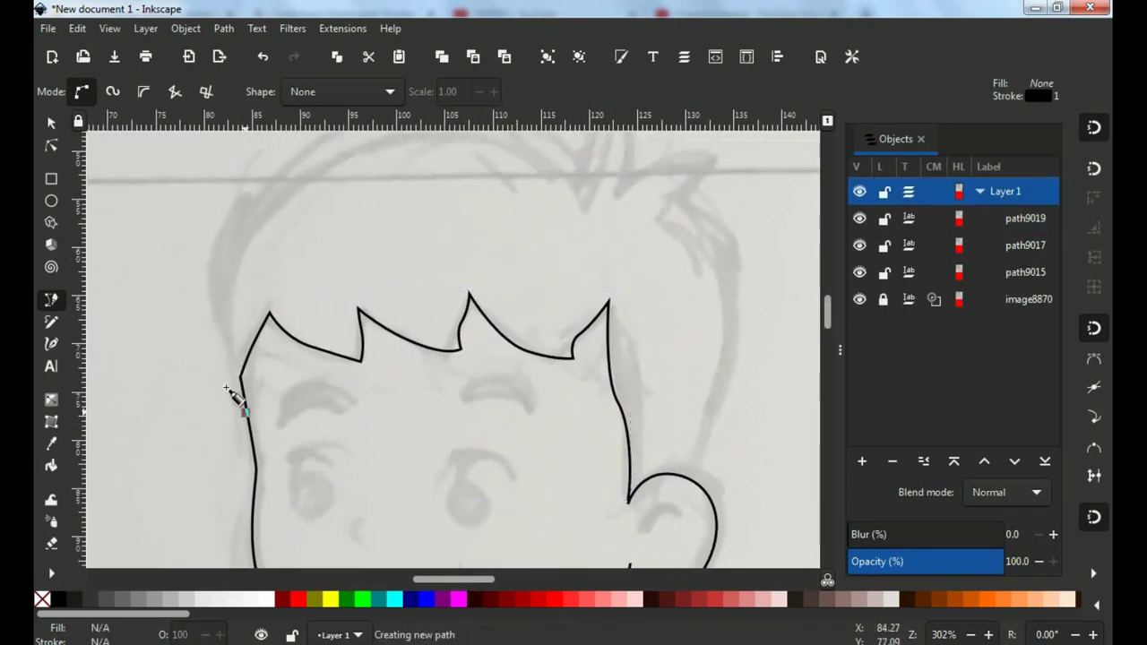
pyautogui.moveTo(250, 182); pyautogui.dragTo(305, 206)
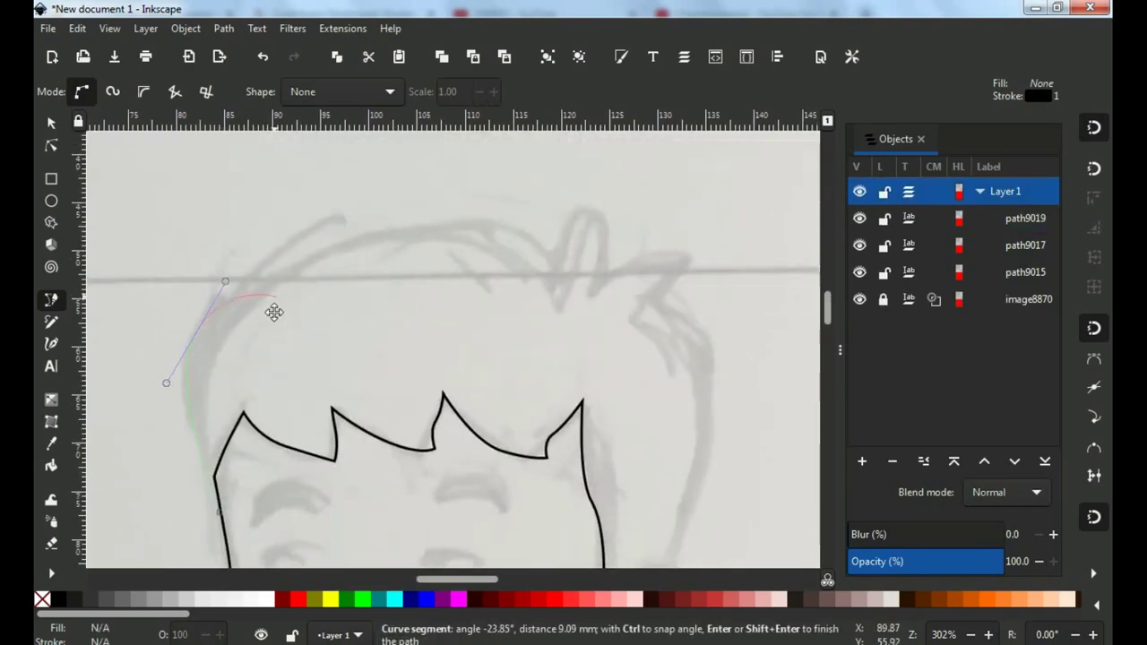
pyautogui.scroll(3, 274, 268)
pyautogui.moveTo(387, 231); pyautogui.dragTo(476, 226)
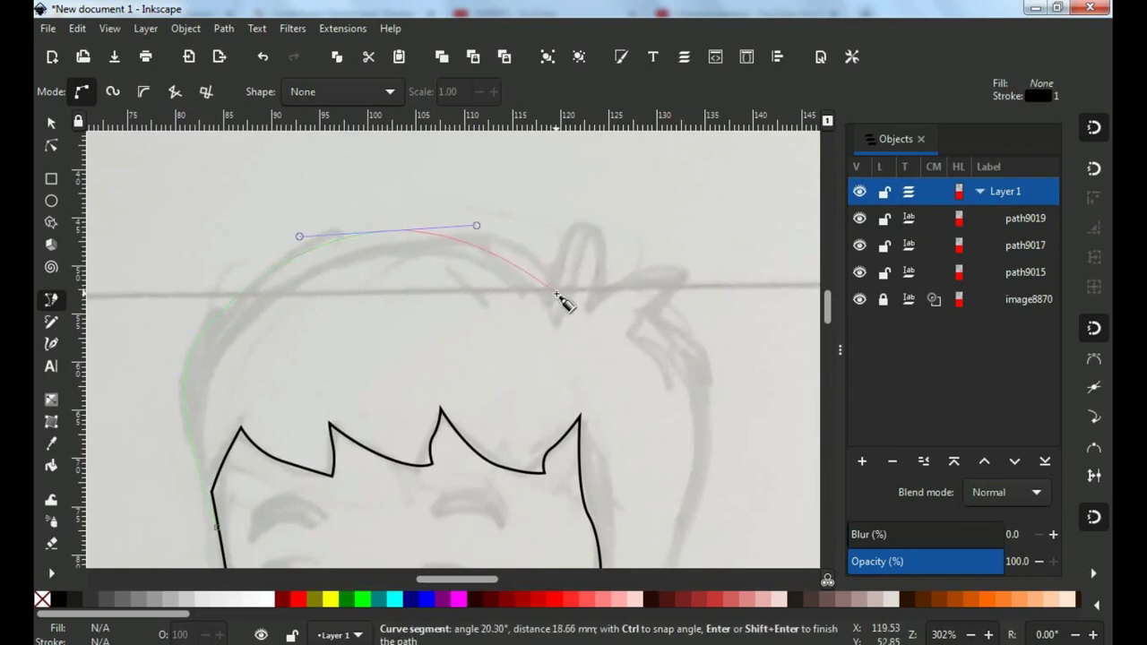
pyautogui.moveTo(556, 295); pyautogui.dragTo(567, 228)
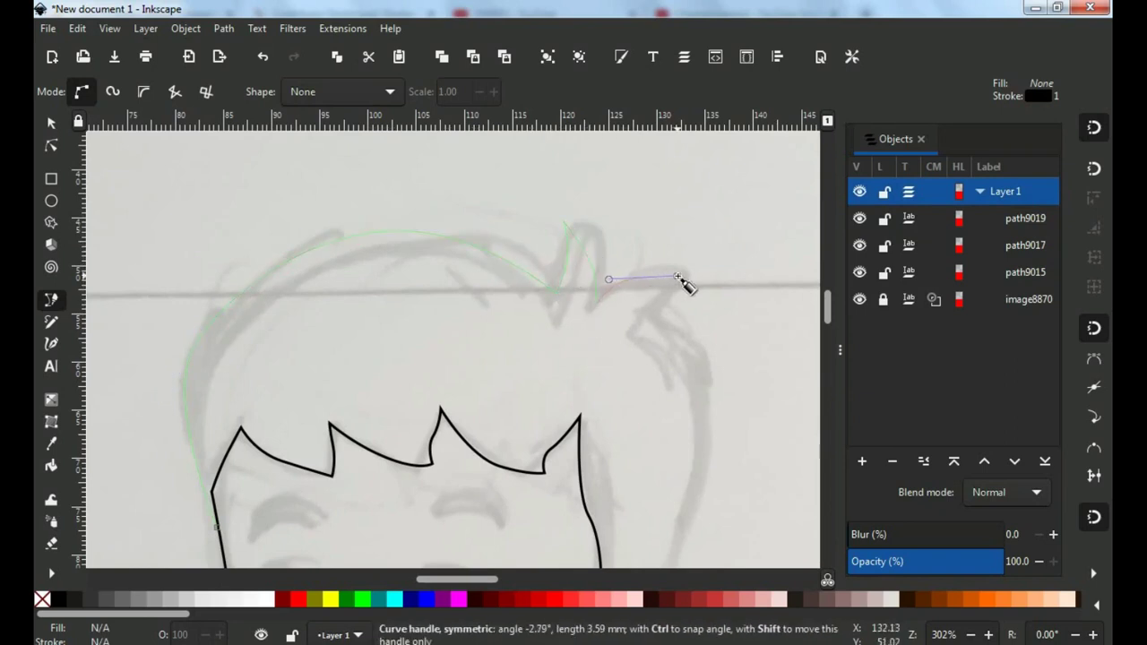
pyautogui.moveTo(679, 280); pyautogui.dragTo(681, 279)
pyautogui.moveTo(638, 324); pyautogui.dragTo(649, 345)
pyautogui.moveTo(697, 394)
pyautogui.mouseDown()
pyautogui.moveTo(719, 453)
pyautogui.moveTo(661, 295)
pyautogui.mouseUp()
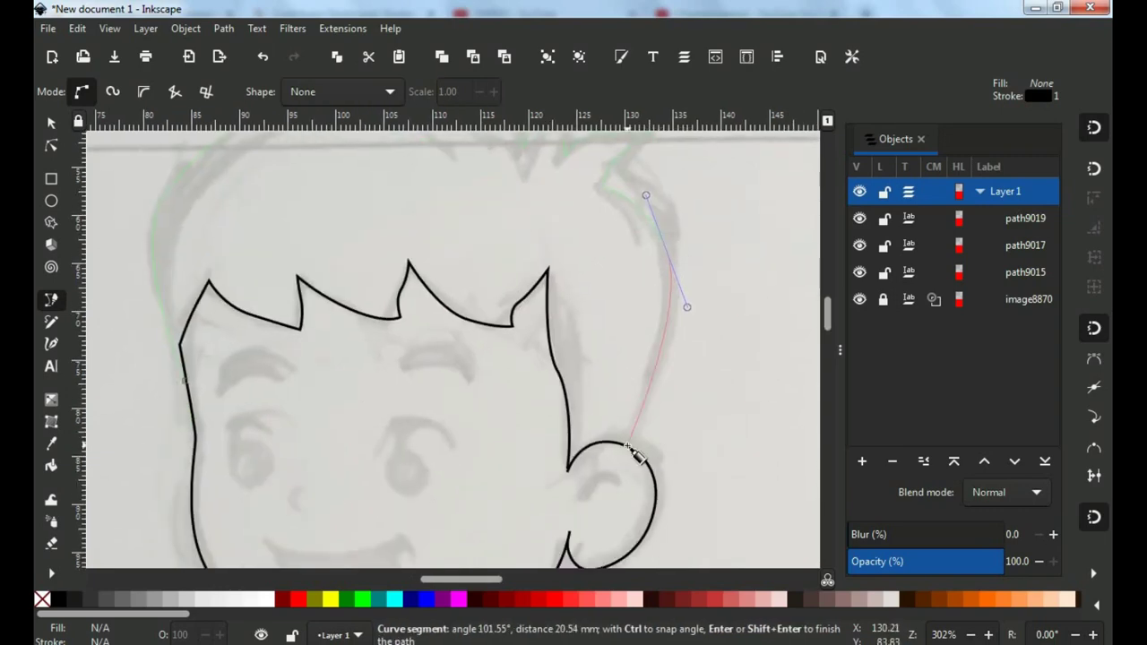
pyautogui.press('Return')
pyautogui.scroll(-1, 634, 454)
pyautogui.scroll(-2, 556, 386)
# Refine the hair outline's tip and edge nodes with the Node tool
pyautogui.press('n')
pyautogui.scroll(7, 608, 176)
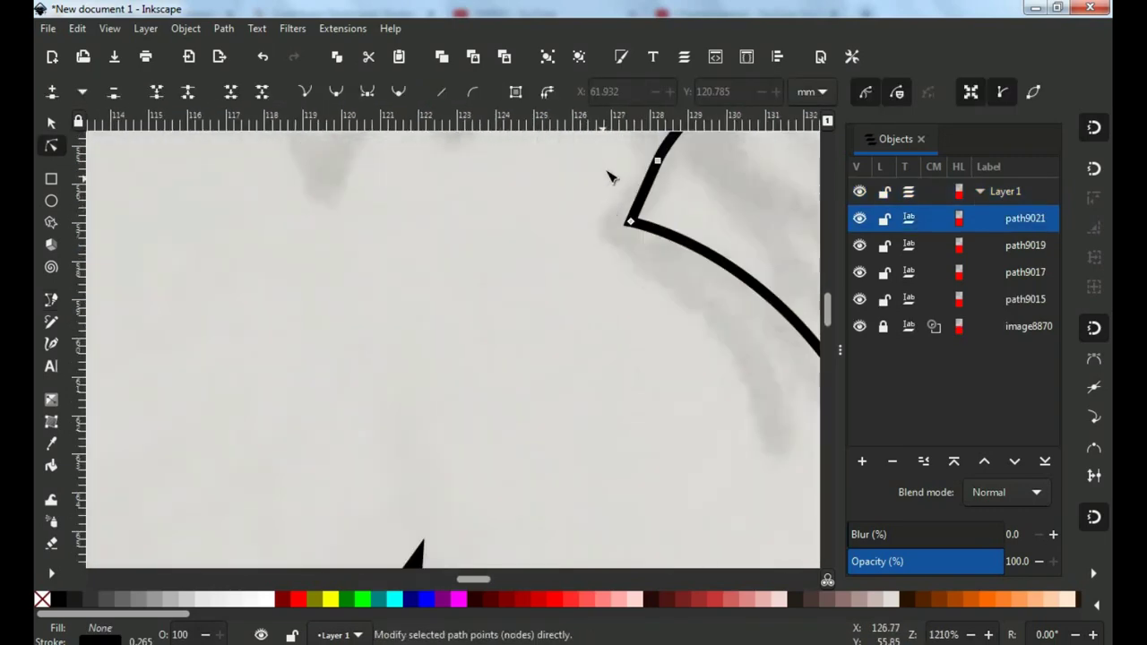
pyautogui.scroll(-1, 608, 176)
pyautogui.moveTo(615, 227); pyautogui.dragTo(615, 225)
pyautogui.moveTo(610, 268); pyautogui.dragTo(608, 261)
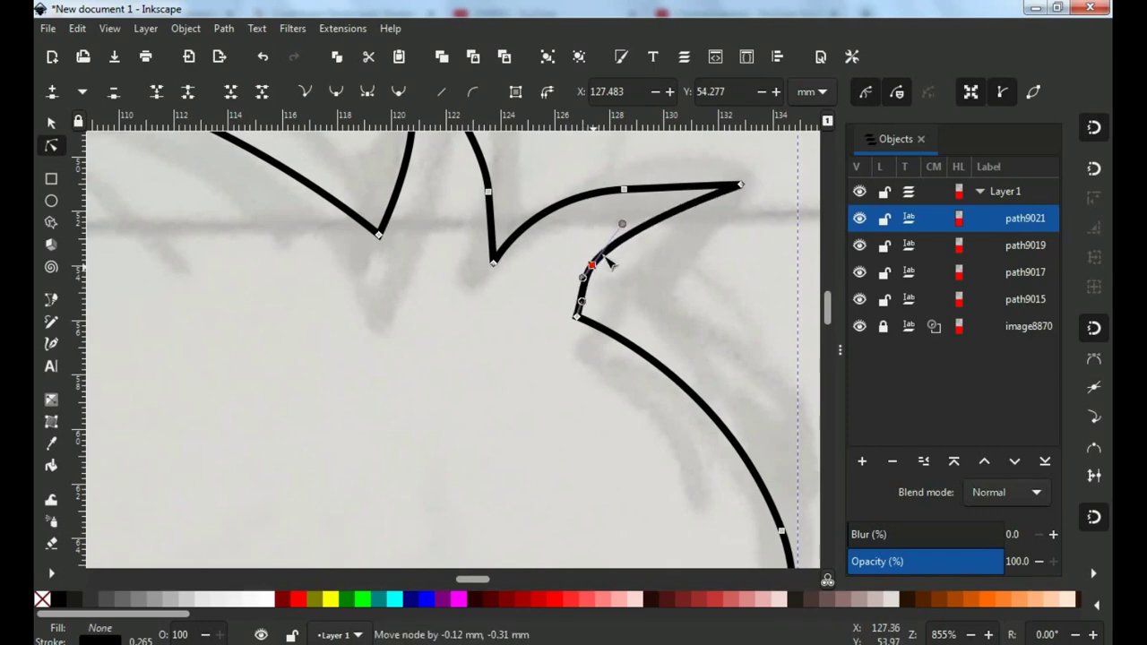
pyautogui.scroll(-3, 608, 261)
pyautogui.moveTo(418, 385); pyautogui.dragTo(440, 379)
pyautogui.press('Escape')
pyautogui.scroll(-3, 367, 501)
# Trace the collar curve under the boy's chin
pyautogui.scroll(1, 553, 403)
pyautogui.press('b')
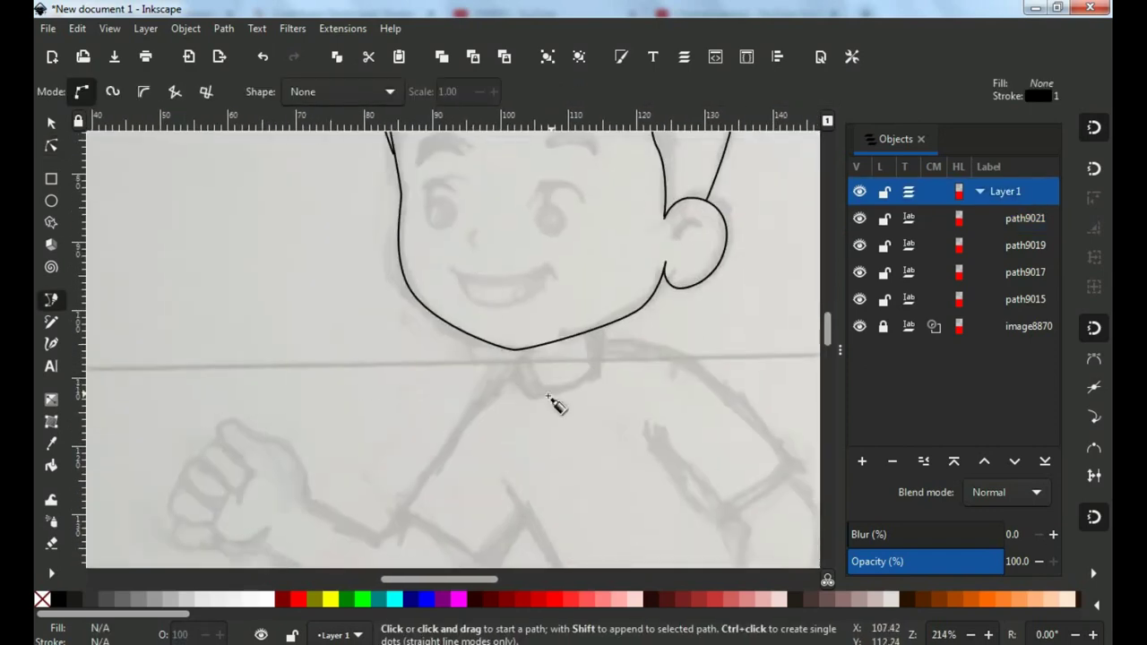
pyautogui.scroll(2, 552, 403)
pyautogui.click(499, 320)
pyautogui.moveTo(551, 396); pyautogui.dragTo(653, 325)
pyautogui.doubleClick(634, 287)
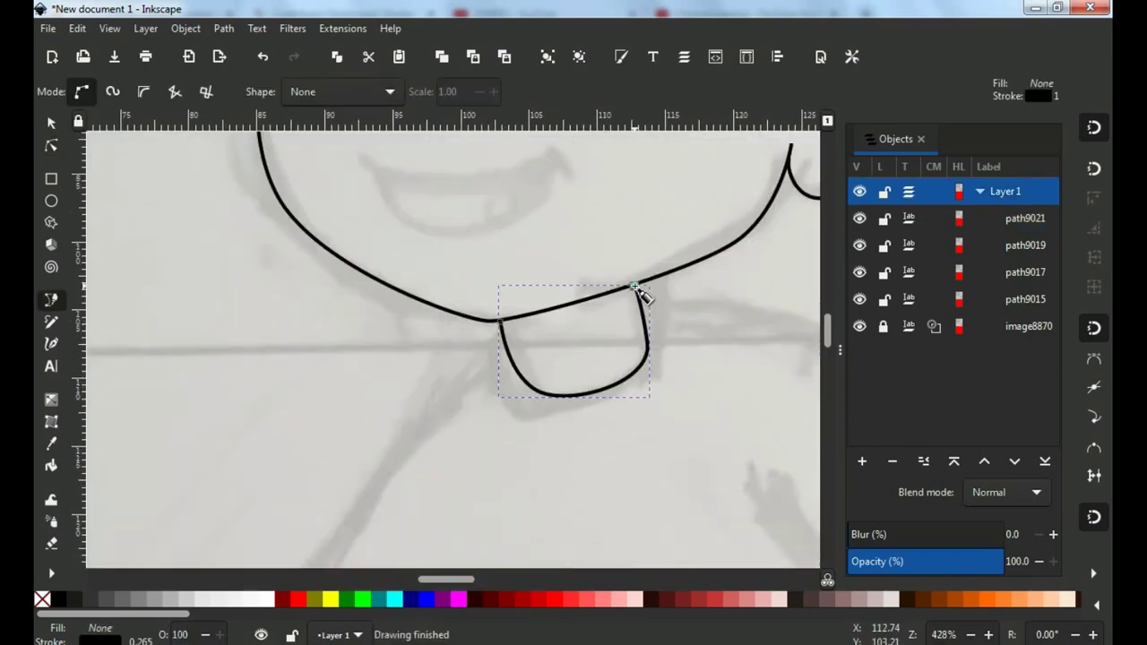
pyautogui.scroll(-2, 482, 366)
pyautogui.scroll(2, 533, 295)
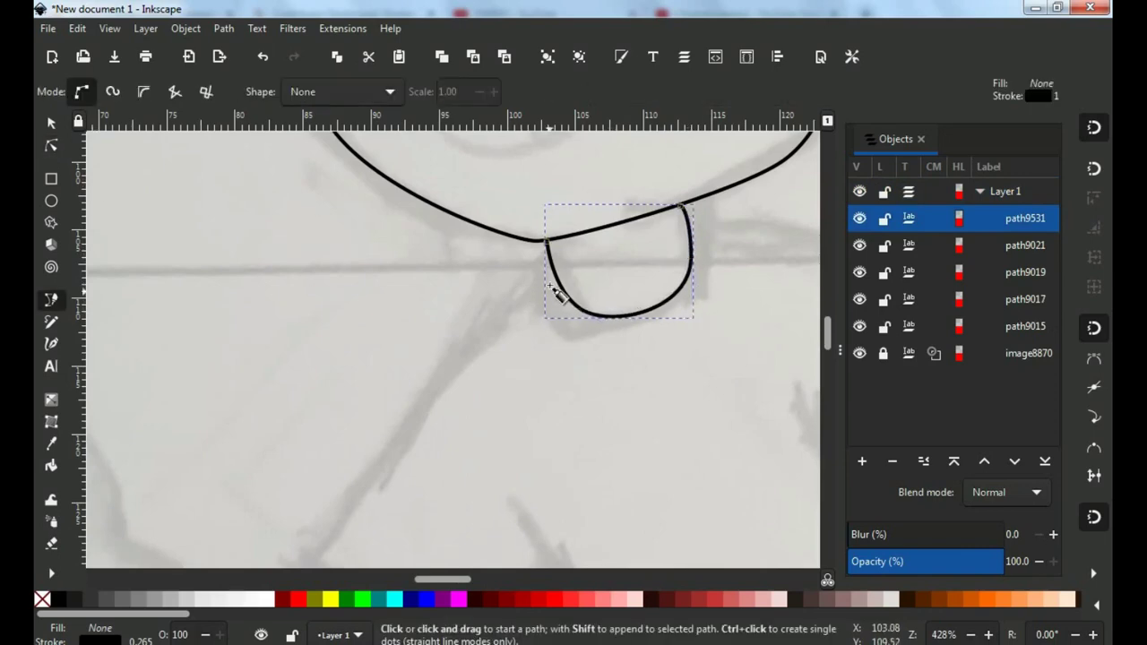
# Trace the shirt's front line and straighten the rotated canvas view
pyautogui.moveTo(523, 194); pyautogui.dragTo(562, 136)
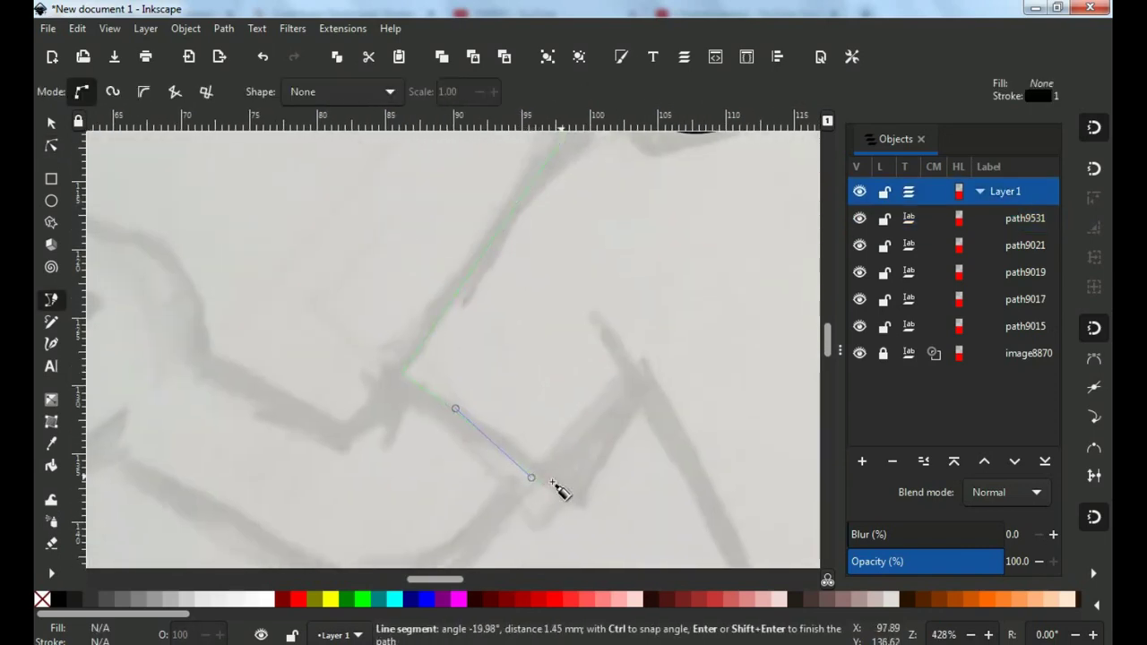
pyautogui.doubleClick(625, 371)
pyautogui.scroll(-1, 528, 430)
pyautogui.scroll(-3, 524, 428)
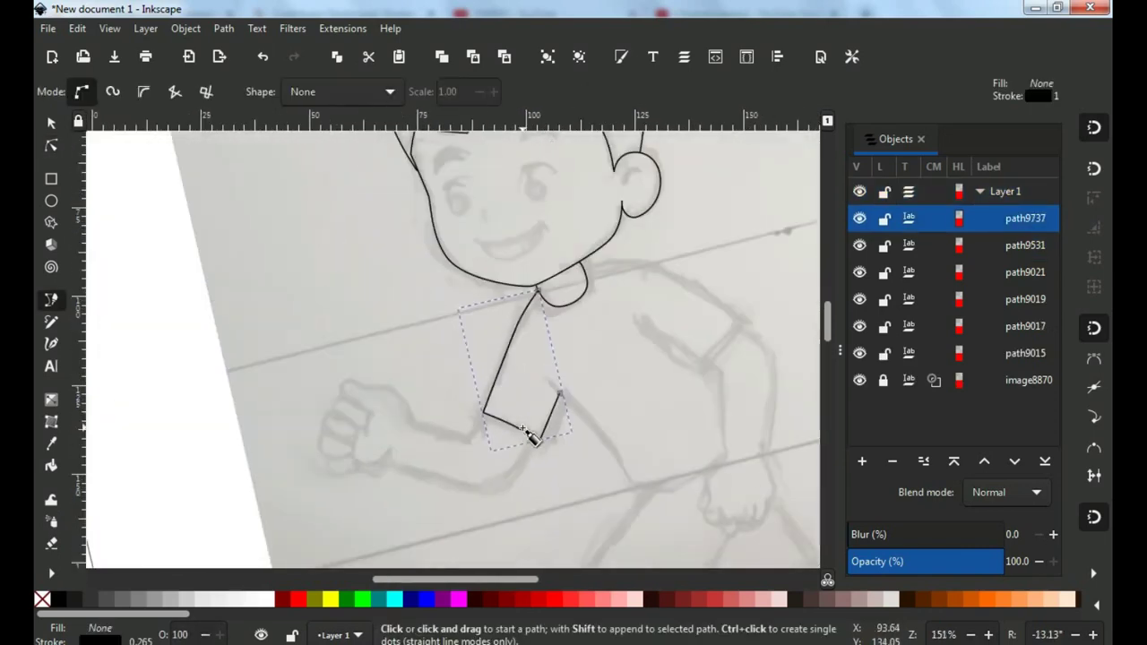
pyautogui.press('Return')
pyautogui.scroll(2, 499, 469)
# Trace the raised arm's outline and adjust one of its curves
pyautogui.click(448, 378)
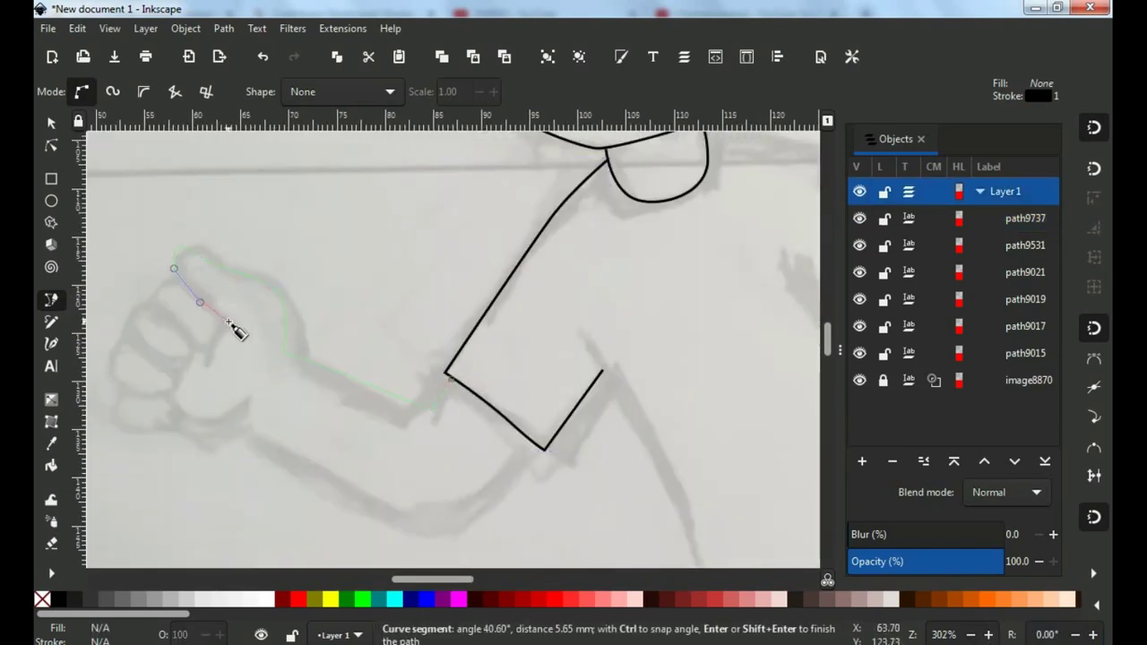
pyautogui.doubleClick(208, 363)
pyautogui.press('n')
pyautogui.scroll(2, 310, 367)
pyautogui.moveTo(310, 367); pyautogui.dragTo(314, 371)
pyautogui.scroll(-3, 288, 350)
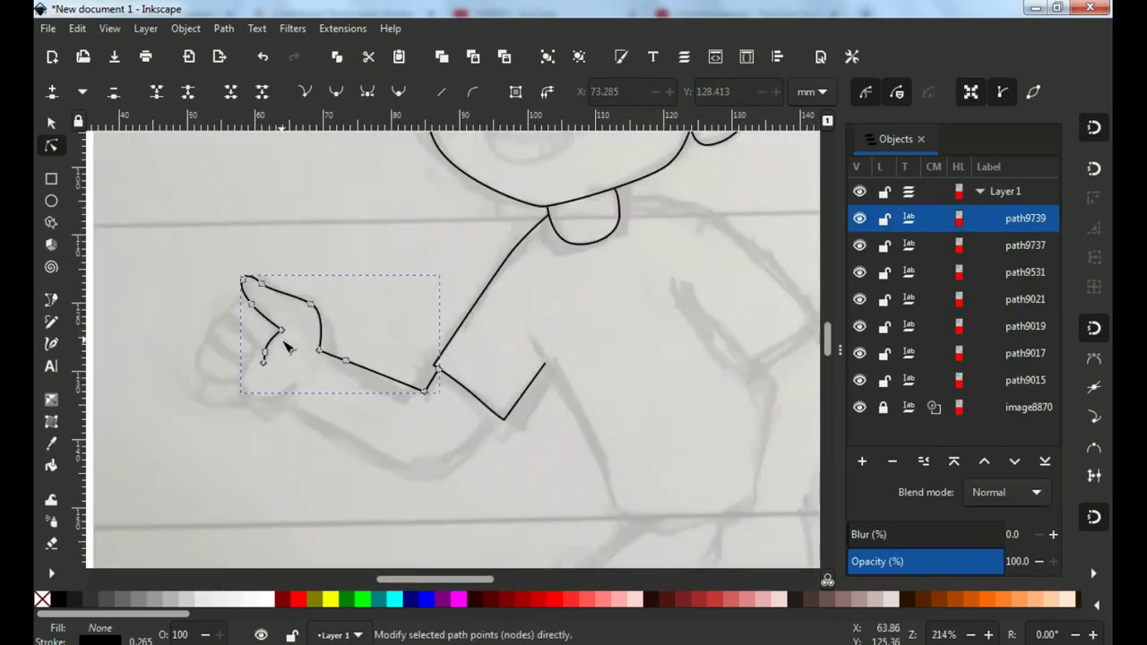
# Trace the finger outlines of the clenched fist
pyautogui.press('b')
pyautogui.scroll(4, 268, 308)
pyautogui.moveTo(259, 281); pyautogui.dragTo(294, 231)
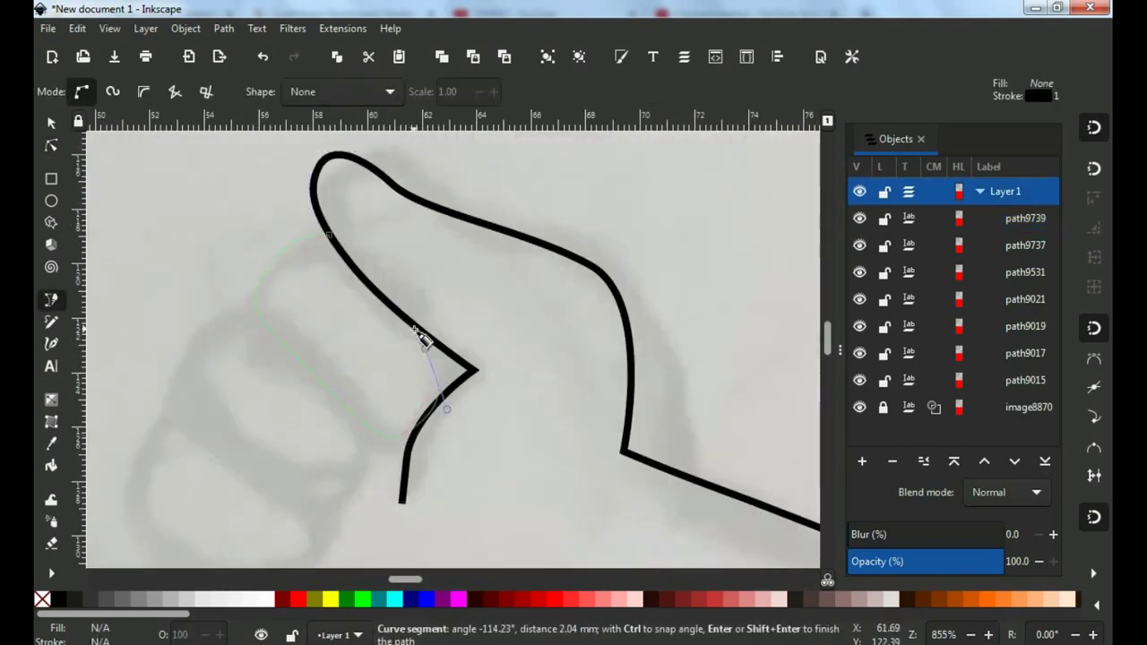
pyautogui.click(257, 307)
pyautogui.click(256, 309)
pyautogui.moveTo(215, 411); pyautogui.dragTo(308, 486)
pyautogui.press('Return')
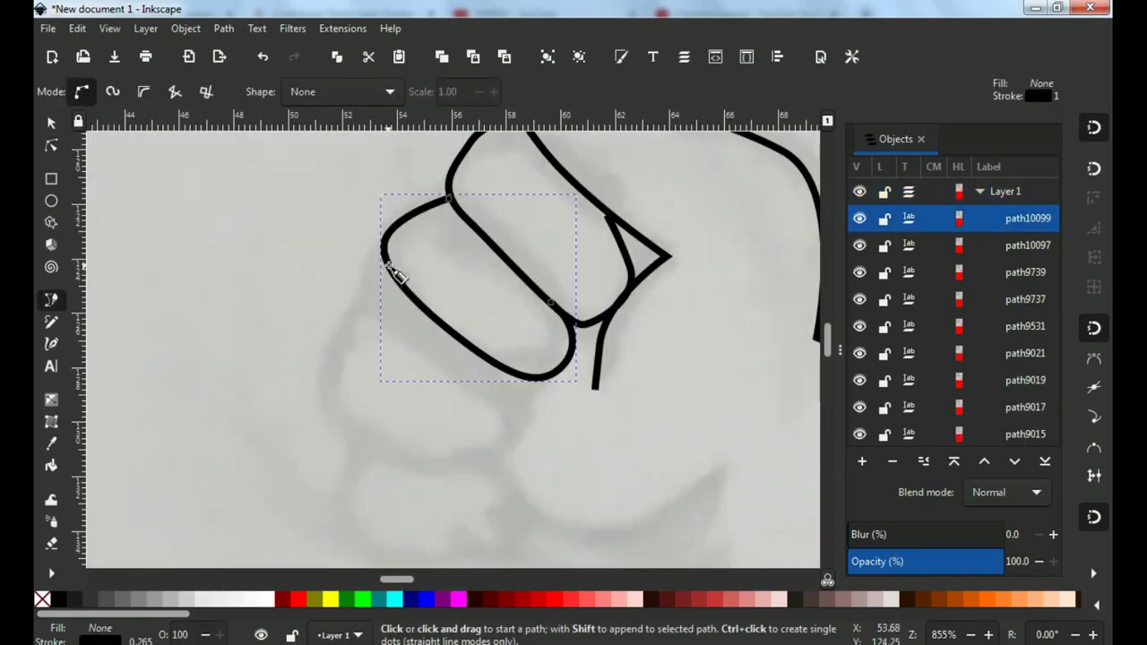
pyautogui.moveTo(332, 332); pyautogui.dragTo(333, 358)
pyautogui.press('Return')
# Trace the curved bottom edge of the palm
pyautogui.click(304, 224)
pyautogui.moveTo(275, 259); pyautogui.dragTo(287, 298)
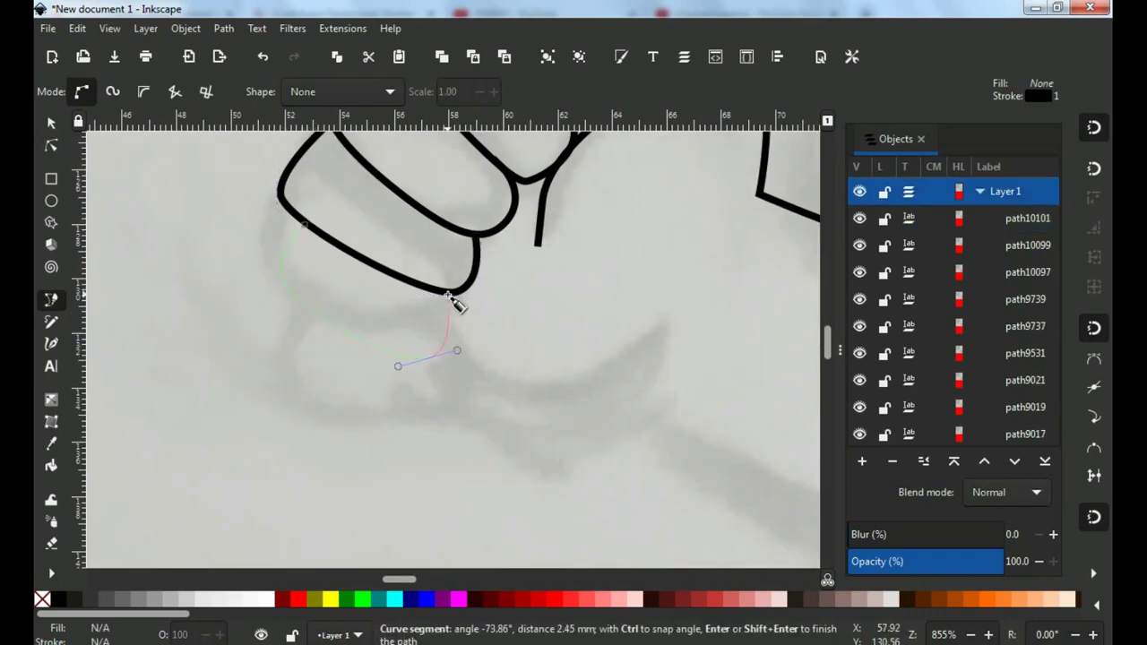
pyautogui.scroll(-2, 452, 303)
pyautogui.press('Return')
pyautogui.scroll(-2, 456, 397)
pyautogui.scroll(2, 597, 384)
# Trace the forearm's underside up to the sleeve and fix the sleeve corner node
pyautogui.click(372, 318)
pyautogui.moveTo(608, 459); pyautogui.dragTo(719, 486)
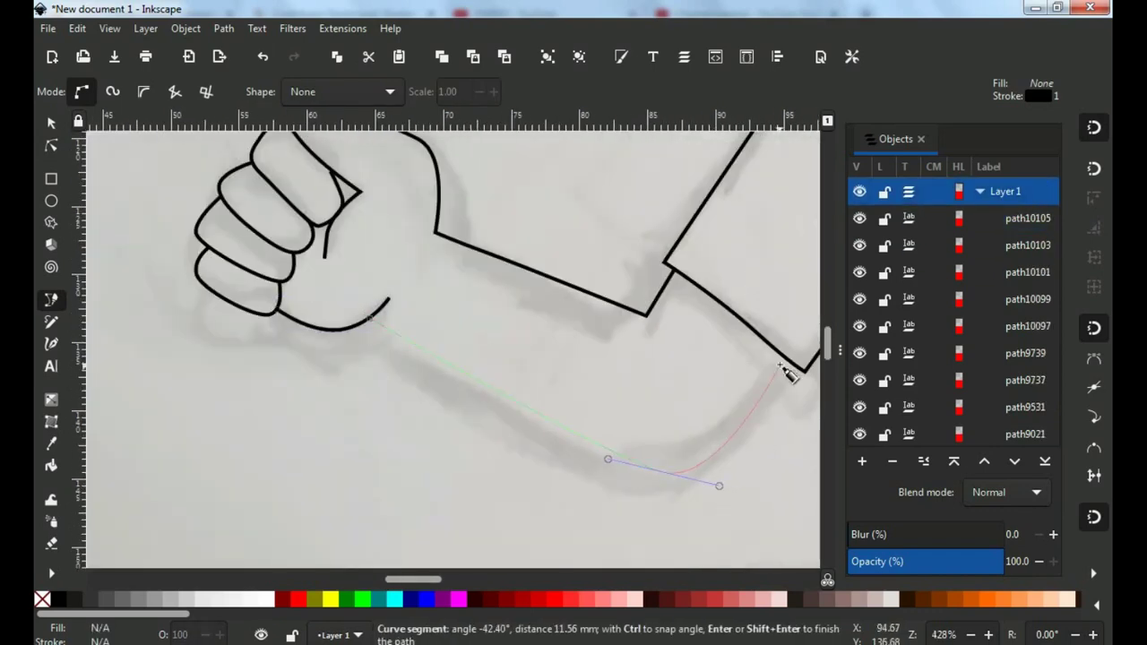
pyautogui.press('Return')
pyautogui.scroll(-3, 627, 377)
pyautogui.scroll(3, 448, 397)
pyautogui.press('n')
pyautogui.moveTo(422, 256); pyautogui.dragTo(428, 257)
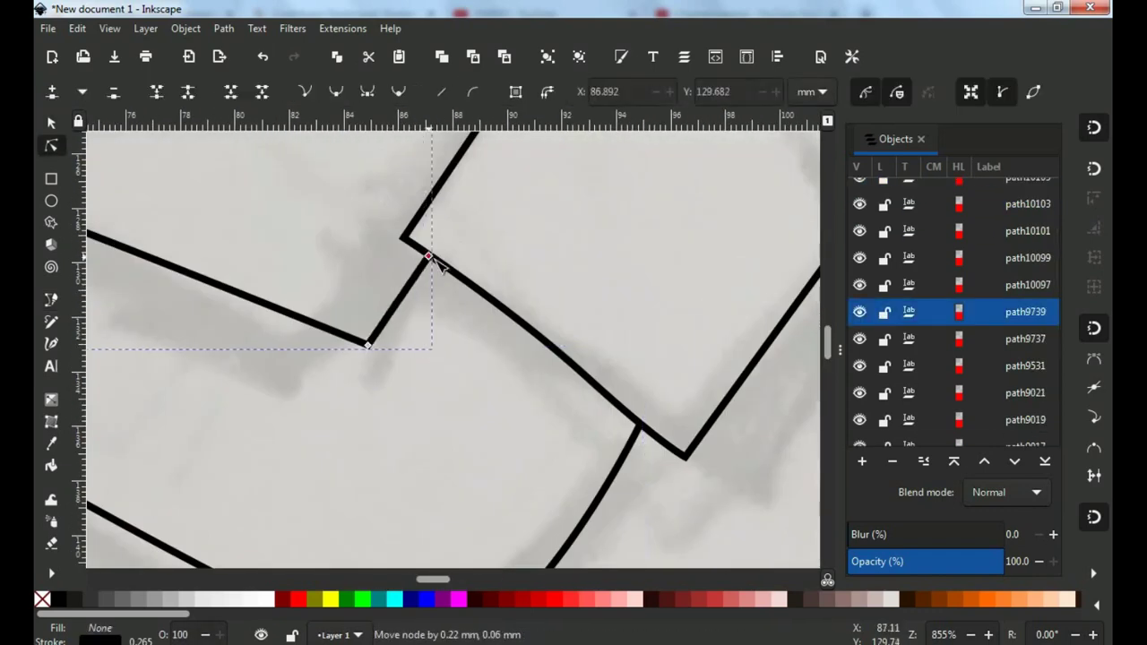
pyautogui.scroll(-4, 469, 359)
# Trace the side of the shirt down to its hem
pyautogui.press('b')
pyautogui.click(435, 280)
pyautogui.moveTo(492, 356); pyautogui.dragTo(543, 461)
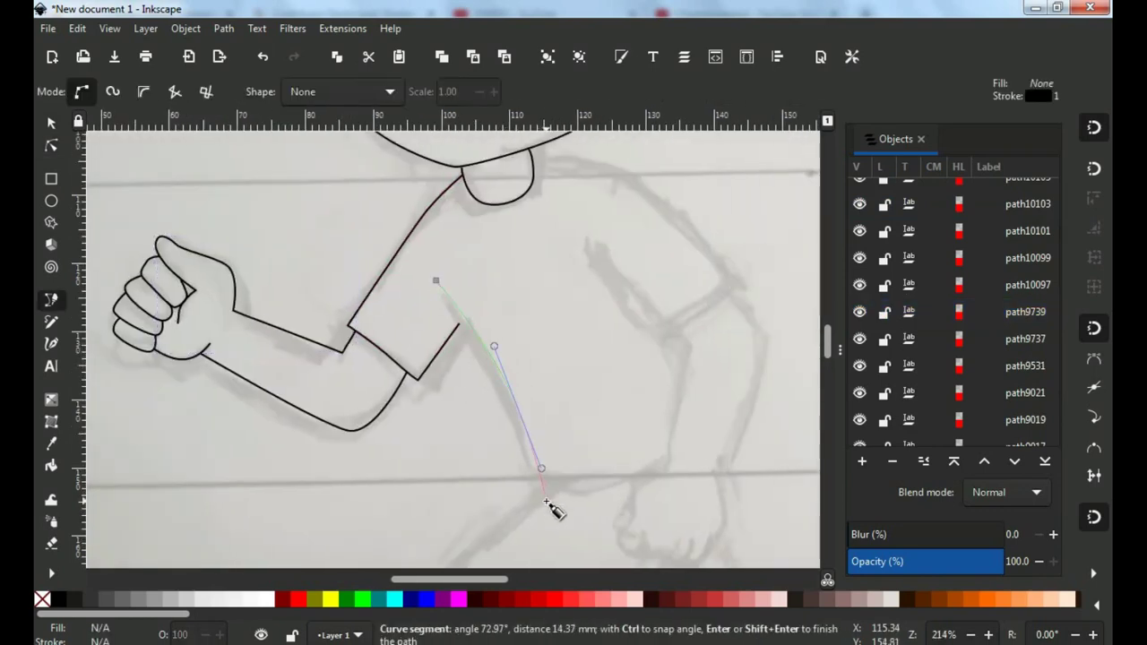
pyautogui.click(546, 502)
pyautogui.moveTo(663, 457); pyautogui.dragTo(652, 466)
pyautogui.press('Return')
pyautogui.scroll(-3, 652, 403)
# Outline the shorts curving toward the leg
pyautogui.moveTo(598, 324); pyautogui.dragTo(480, 439)
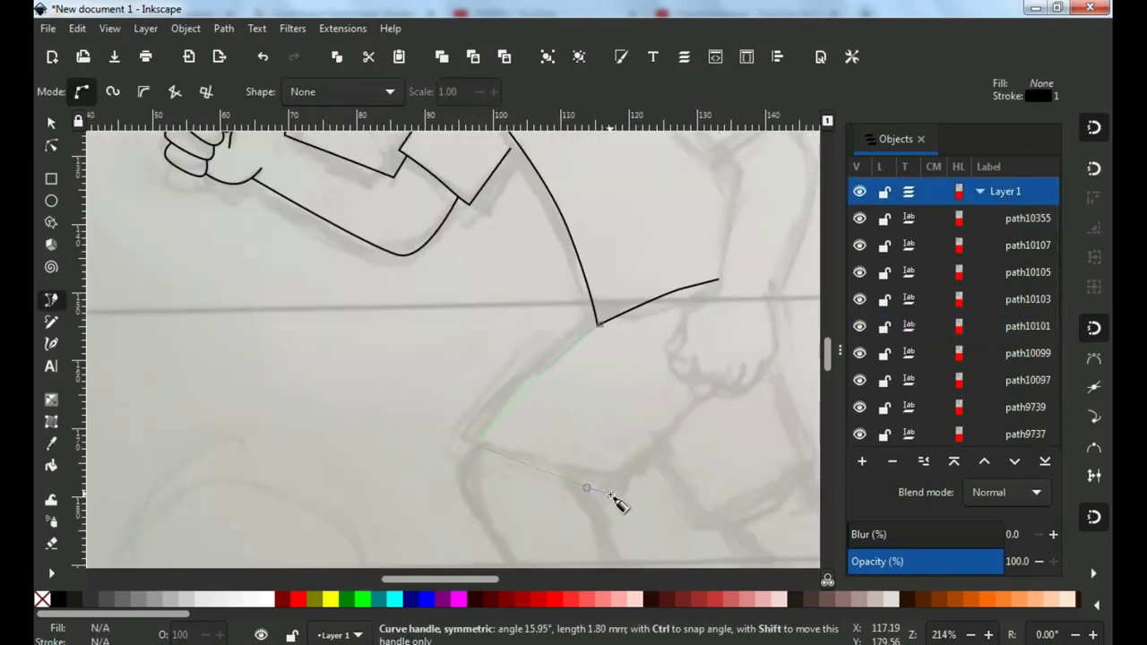
pyautogui.press('Return')
pyautogui.scroll(6, 574, 358)
pyautogui.hscroll(3, 574, 358)
# Trace the back sleeve's outline over the shoulder
pyautogui.click(463, 214)
pyautogui.moveTo(547, 233); pyautogui.dragTo(573, 249)
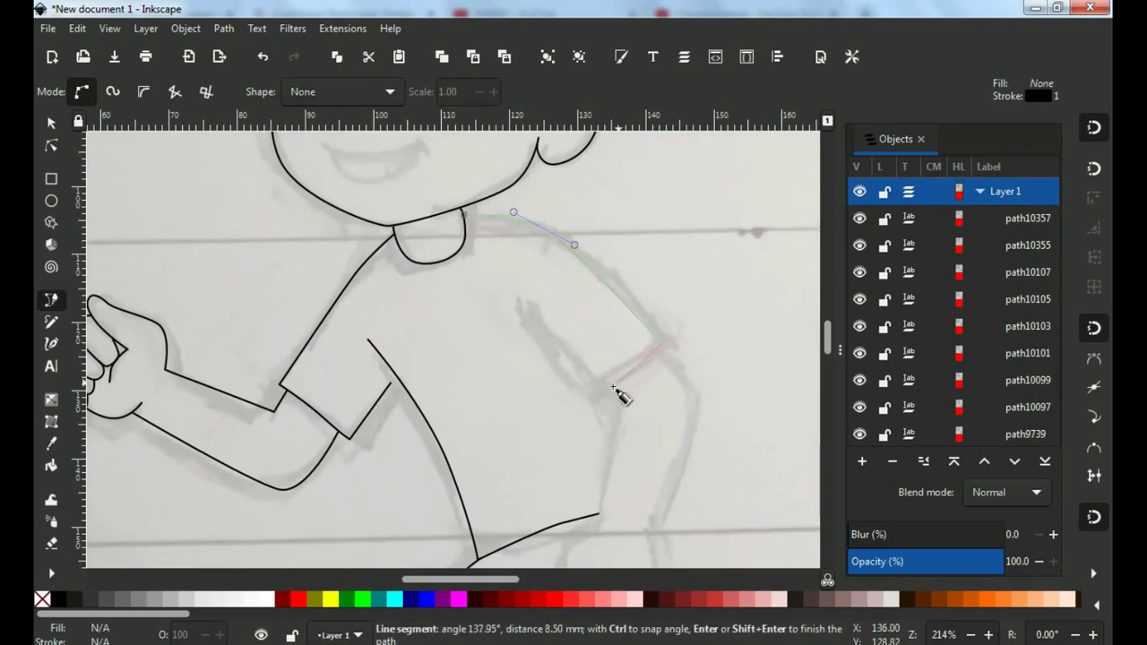
pyautogui.press('Return')
pyautogui.press('n')
pyautogui.scroll(3, 365, 284)
# Trace the back arm line from below the sleeve, curving toward the hand
pyautogui.scroll(-5, 563, 312)
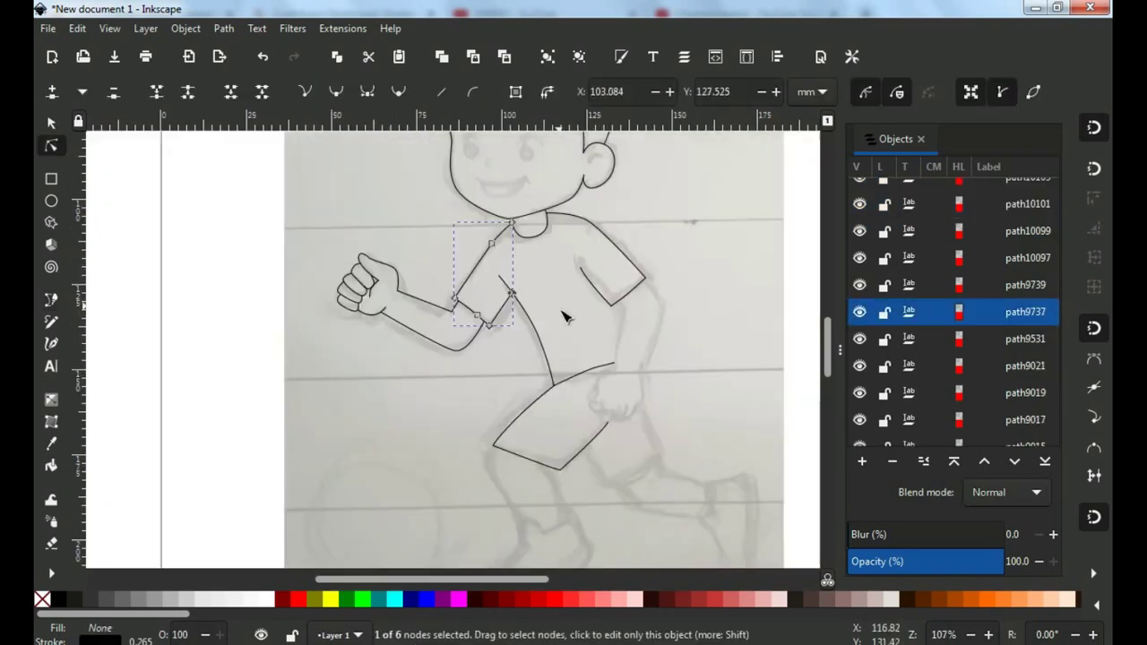
pyautogui.scroll(4, 618, 309)
pyautogui.press('b')
pyautogui.click(612, 220)
pyautogui.scroll(-5, 590, 491)
pyautogui.hscroll(-1, 590, 491)
pyautogui.moveTo(589, 491); pyautogui.dragTo(560, 370)
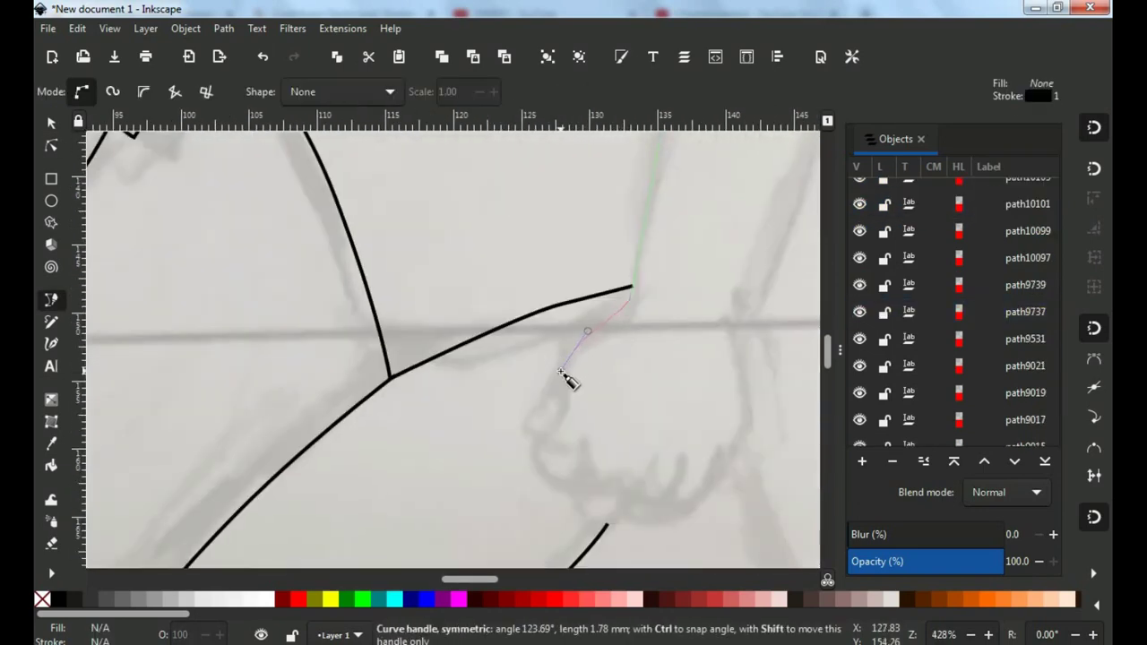
pyautogui.press('Return')
# Trace the back hand with curved knuckles and finish the arm outline
pyautogui.scroll(4, 546, 404)
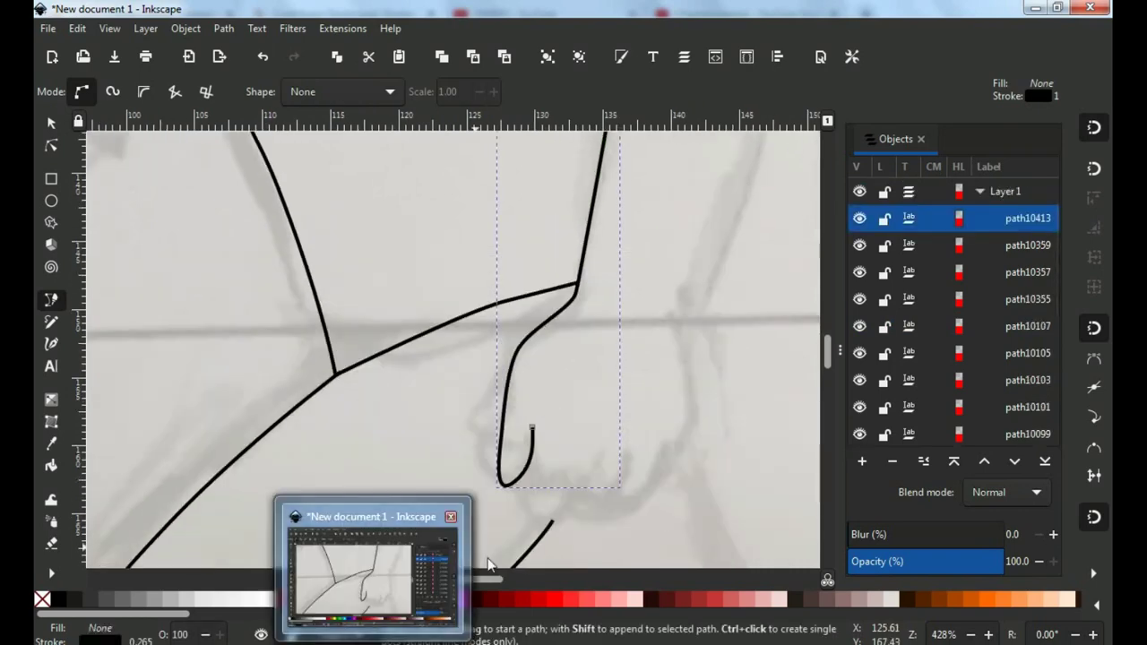
pyautogui.click(470, 418)
pyautogui.scroll(-4, 520, 504)
pyautogui.moveTo(502, 370); pyautogui.dragTo(523, 359)
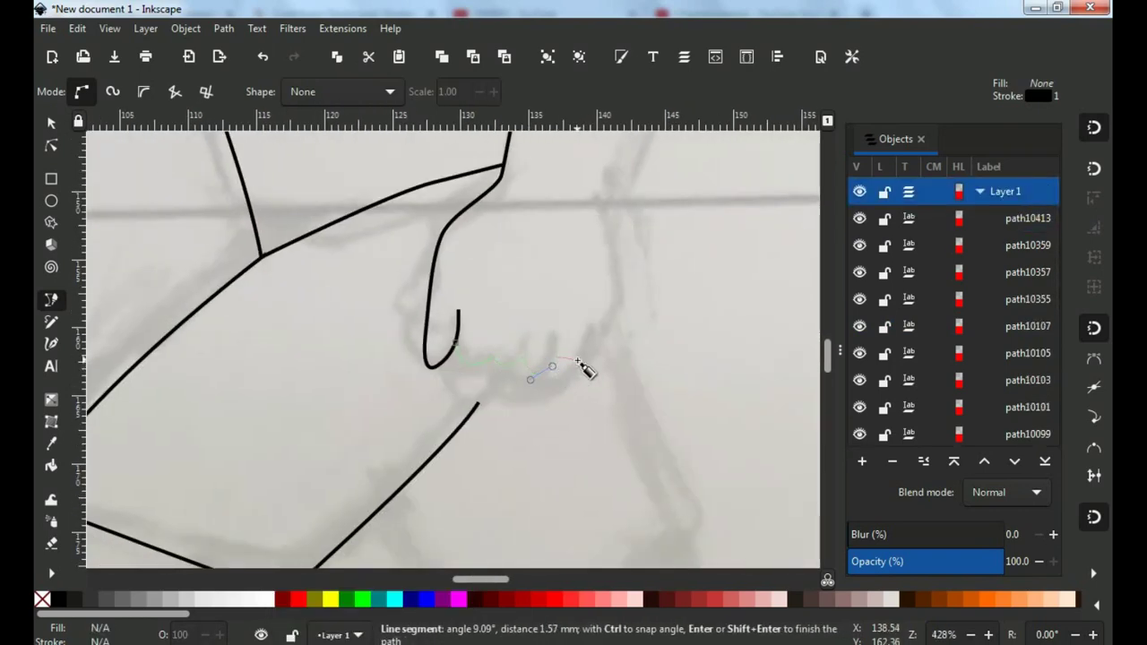
pyautogui.scroll(3, 606, 195)
pyautogui.click(583, 307)
pyautogui.click(515, 243)
pyautogui.press('Return')
pyautogui.scroll(-2, 514, 263)
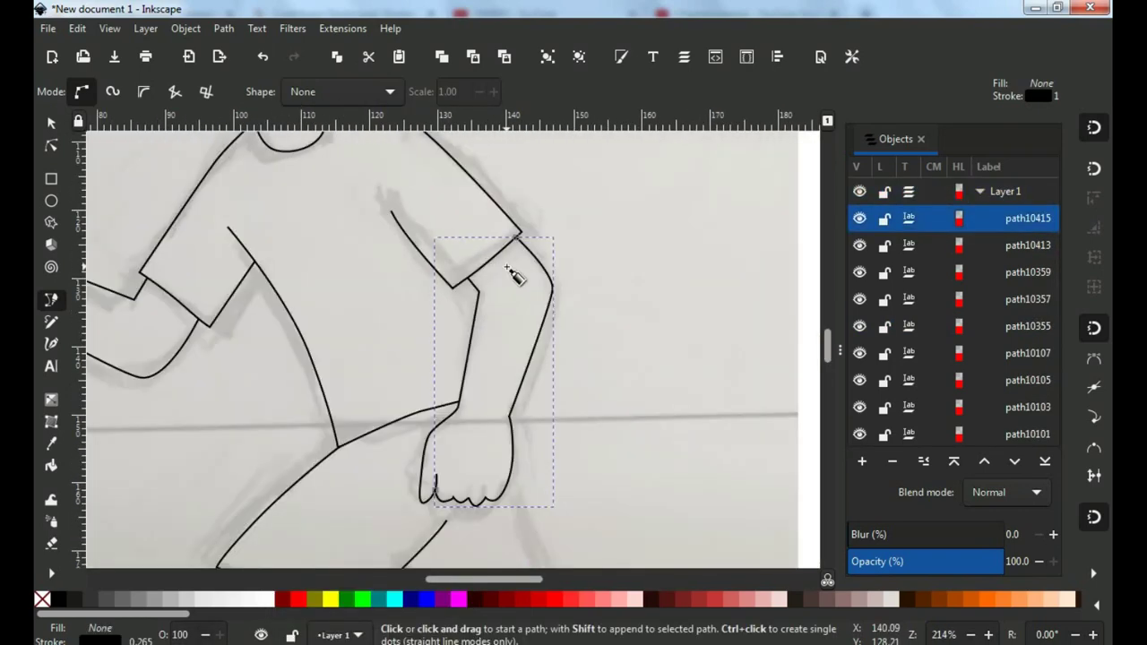
# Refine the fist's thumb curve by moving one of its nodes
pyautogui.press('s')
pyautogui.doubleClick(431, 508)
pyautogui.scroll(3, 431, 508)
pyautogui.moveTo(421, 417); pyautogui.dragTo(425, 405)
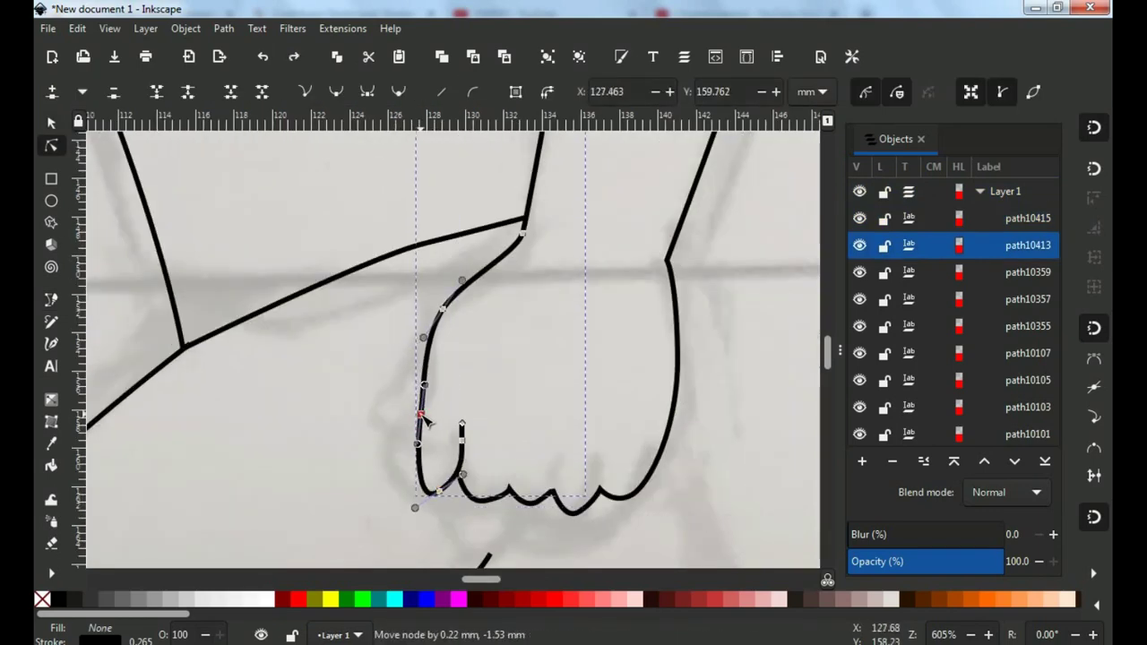
pyautogui.scroll(-4, 562, 208)
pyautogui.scroll(-2, 563, 207)
# Trace the front thigh line and the inner shin line of the front leg
pyautogui.press('b')
pyautogui.scroll(4, 473, 435)
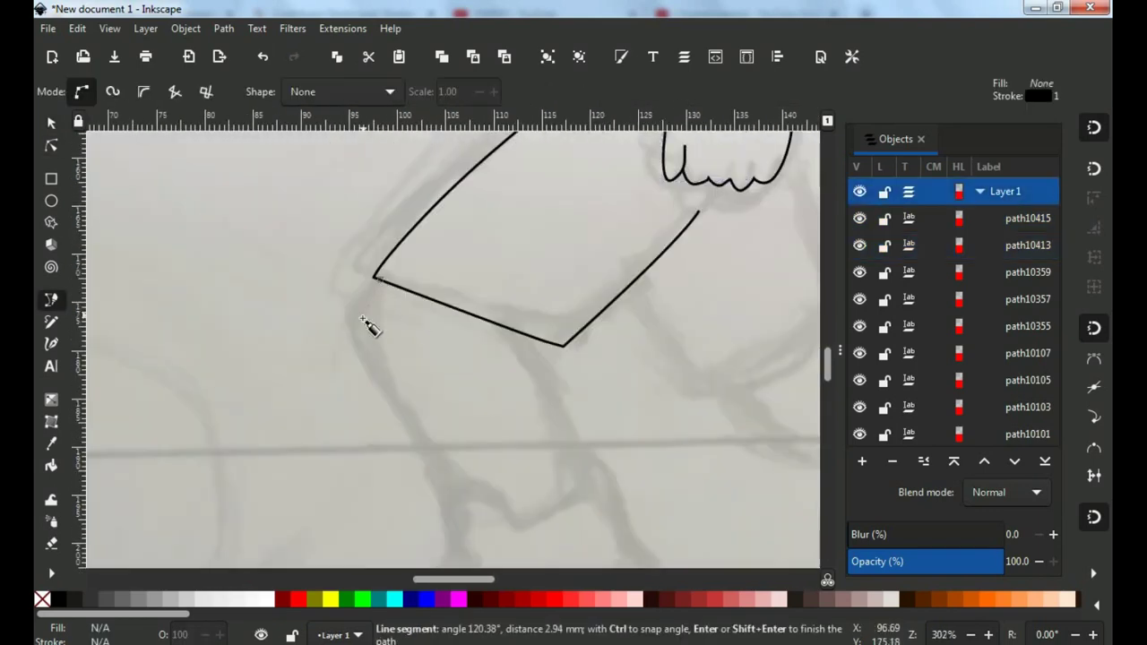
pyautogui.scroll(-2, 366, 325)
pyautogui.click(331, 164)
pyautogui.click(347, 213)
pyautogui.doubleClick(450, 342)
pyautogui.click(484, 184)
pyautogui.doubleClick(538, 309)
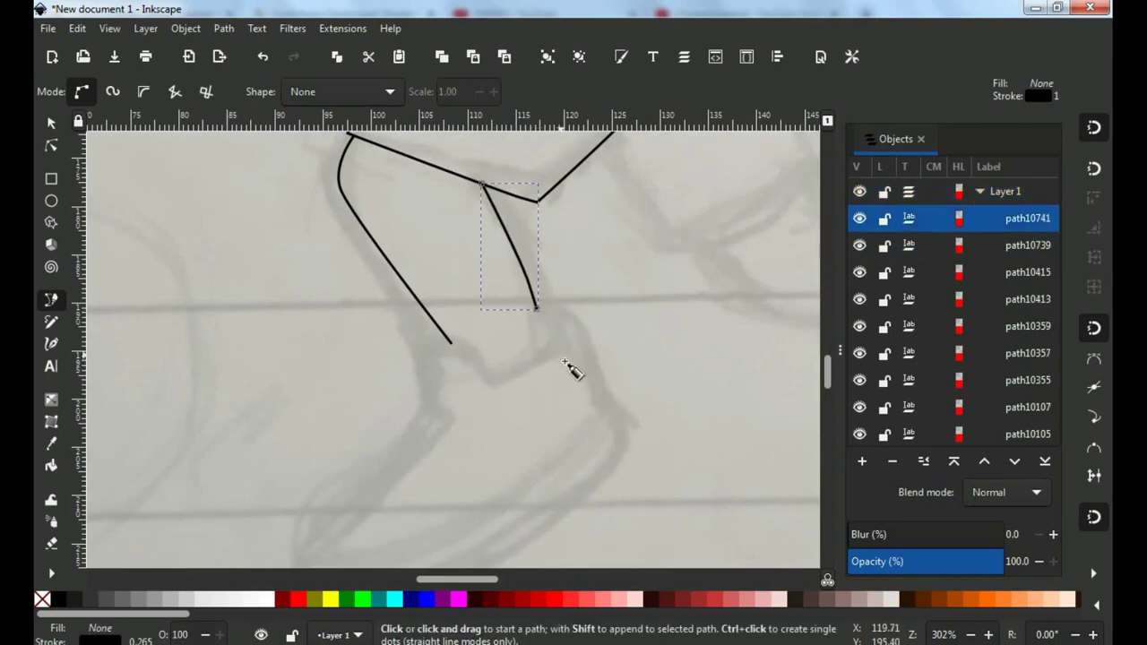
pyautogui.scroll(-1, 568, 364)
# Draw a closed front shoe outline and adjust its nodes to meet the leg line
pyautogui.click(439, 385)
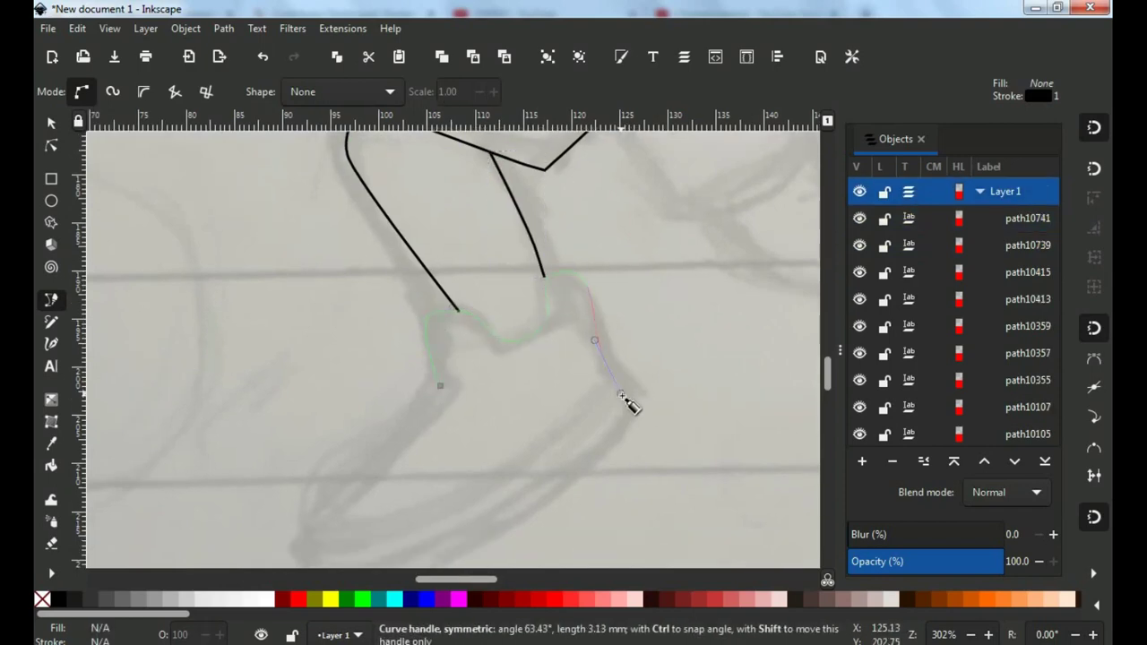
pyautogui.moveTo(621, 395); pyautogui.dragTo(501, 463)
pyautogui.click(523, 283)
pyautogui.press('n')
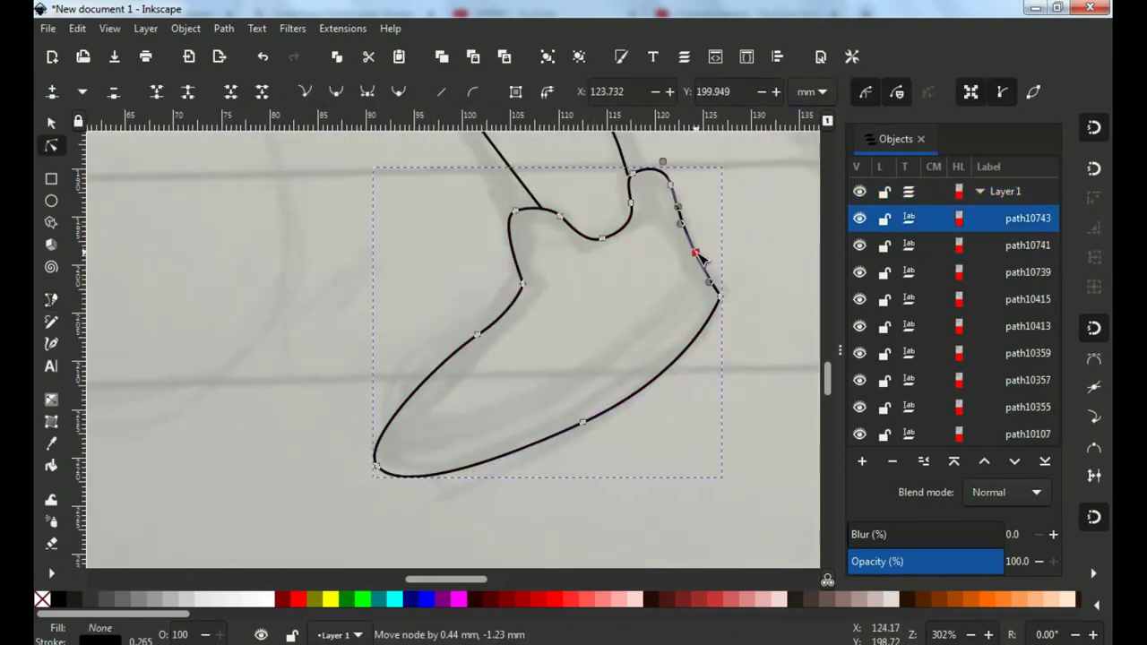
pyautogui.moveTo(441, 358); pyautogui.dragTo(447, 370)
pyautogui.moveTo(523, 283); pyautogui.dragTo(525, 291)
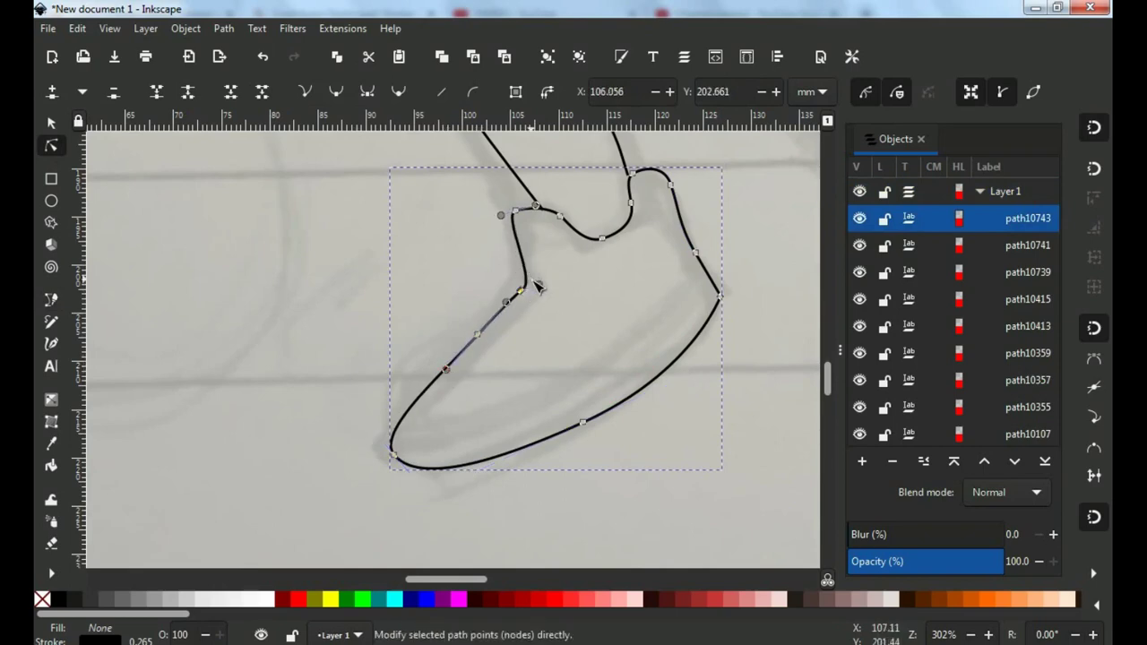
pyautogui.moveTo(543, 209); pyautogui.dragTo(540, 205)
# Add a sole line across the front shoe
pyautogui.press('b')
pyautogui.click(392, 450)
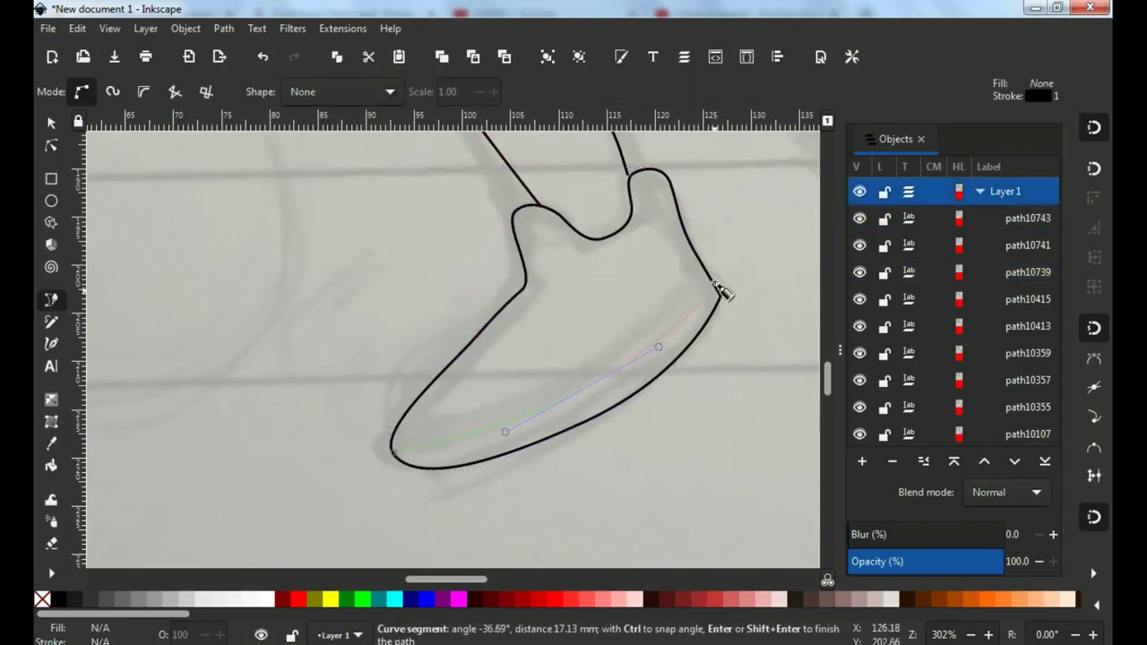
pyautogui.doubleClick(707, 274)
pyautogui.press('n')
pyautogui.click(636, 199)
pyautogui.press('-')
pyautogui.press('-')
# Trace the rear thigh, the lower rear leg curve and the line under the shorts
pyautogui.press('b')
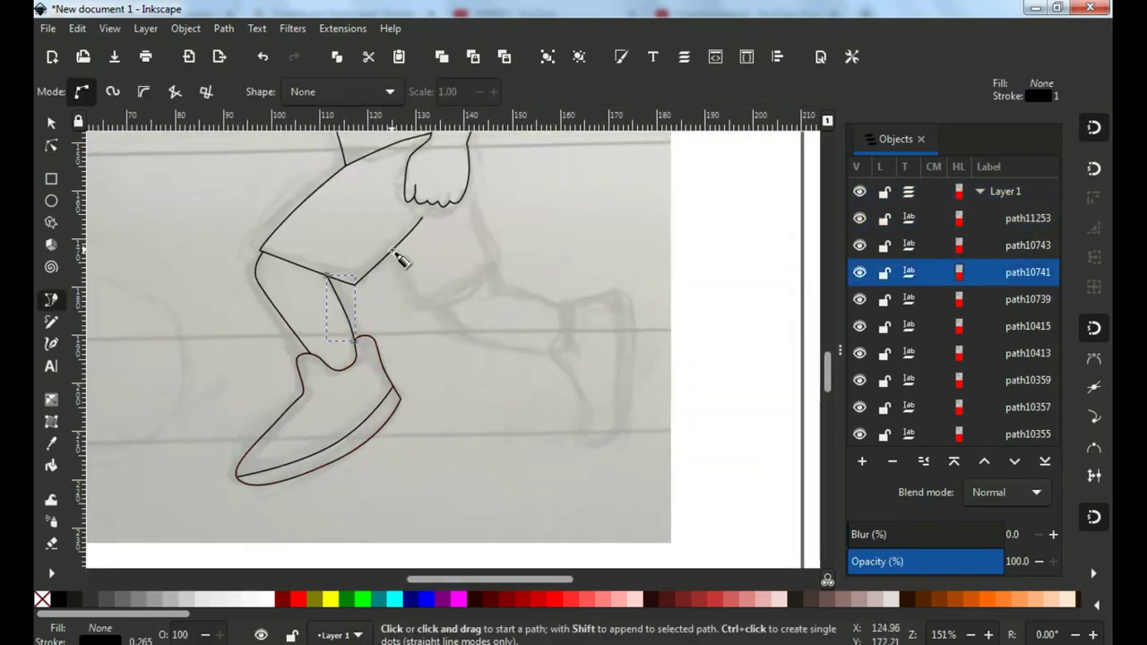
pyautogui.click(391, 251)
pyautogui.moveTo(467, 296); pyautogui.dragTo(499, 268)
pyautogui.press('Return')
pyautogui.press('+')
pyautogui.press('+')
pyautogui.click(385, 271)
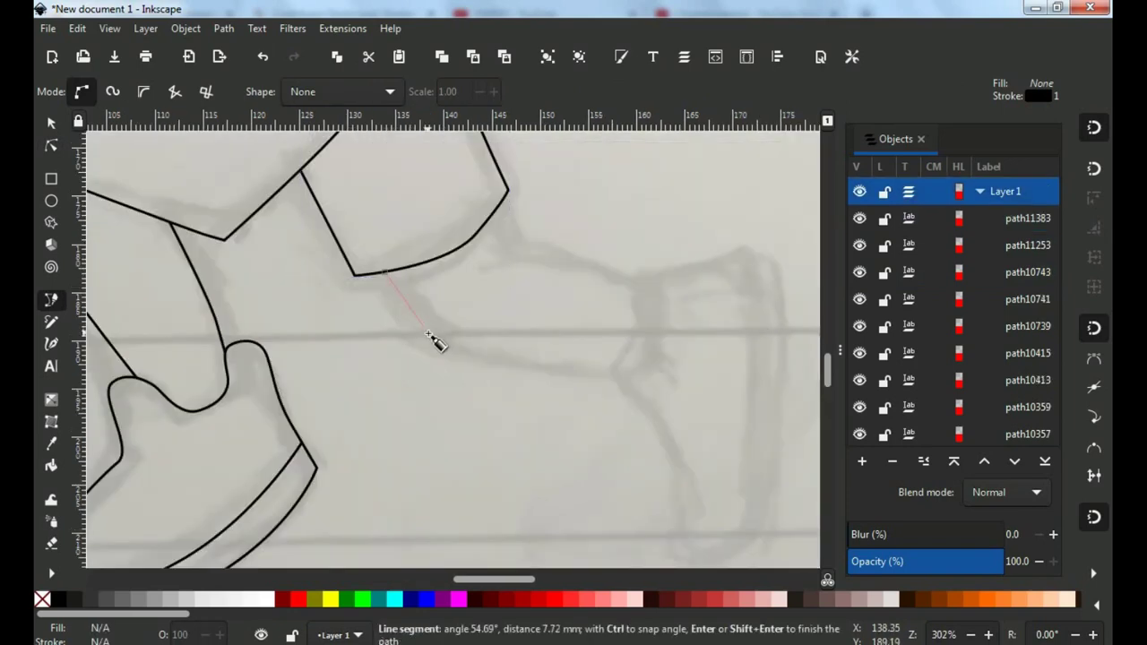
pyautogui.click(627, 372)
pyautogui.press('Return')
pyautogui.click(499, 206)
pyautogui.press('Return')
# Select and review the lower rear leg curve and the line under the shorts
pyautogui.press('n')
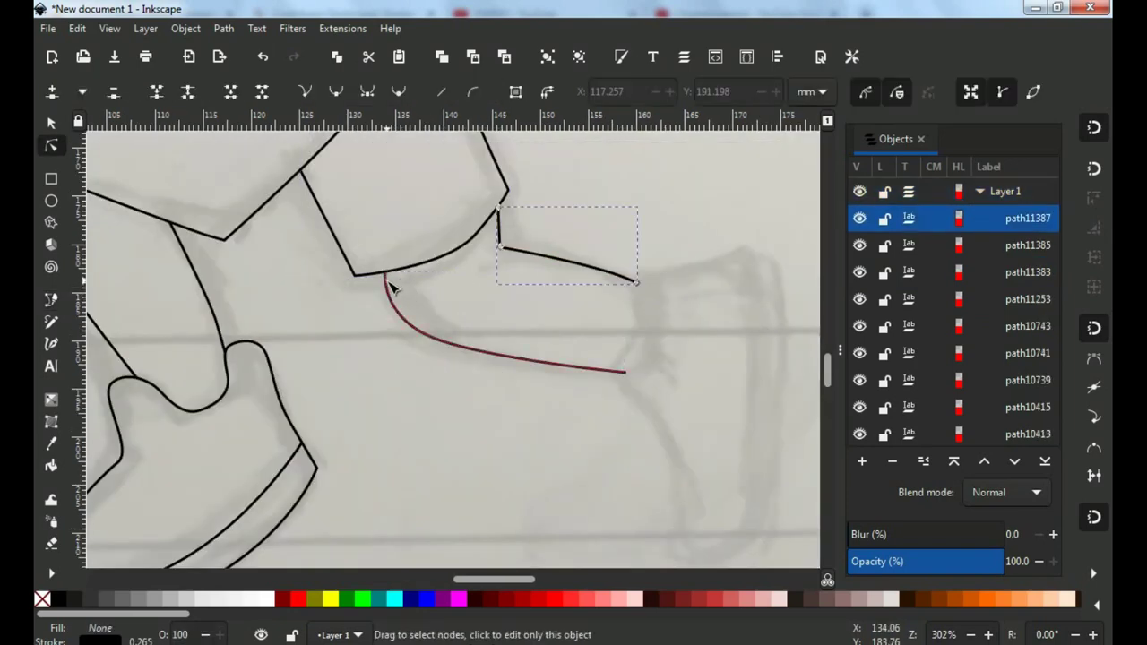
pyautogui.click(501, 352)
pyautogui.press('-')
pyautogui.press('-')
pyautogui.press('-')
pyautogui.press('+')
pyautogui.press('+')
pyautogui.press('+')
pyautogui.click(598, 297)
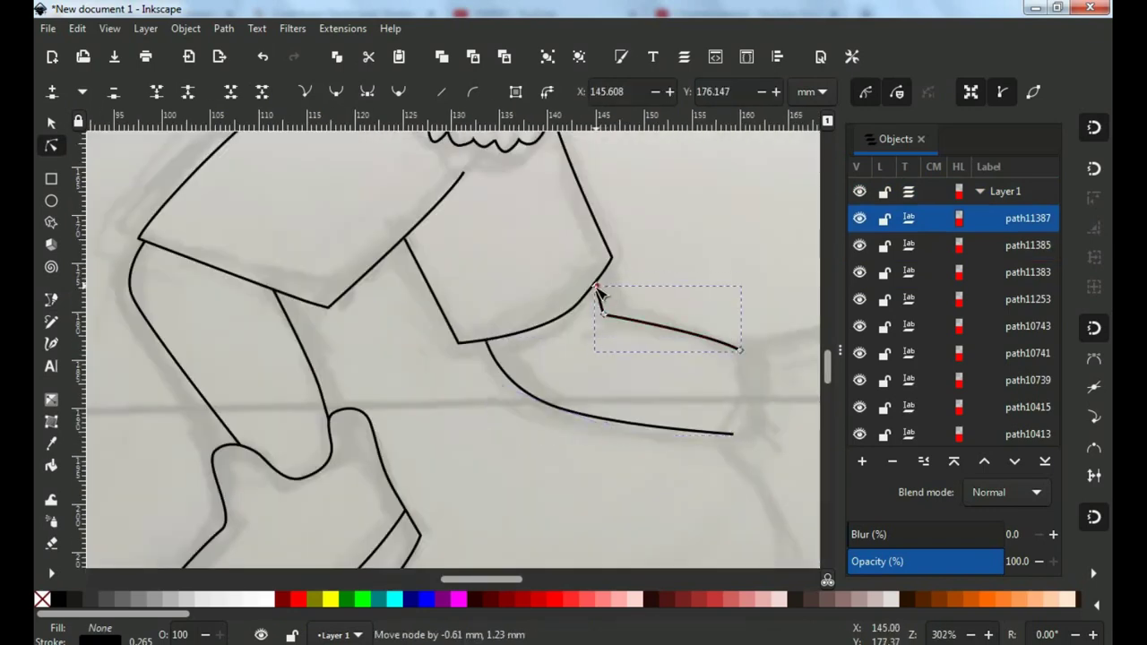
pyautogui.click(491, 350)
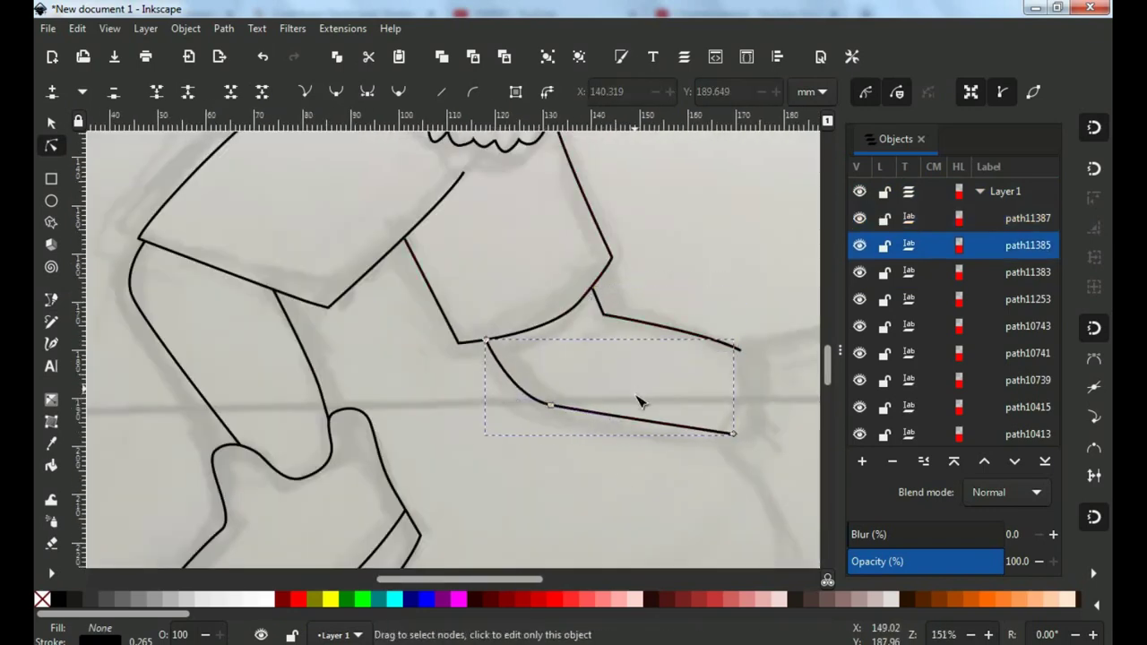
# Draw a closed rear shoe outline and adjust a node on its heel
pyautogui.press('b')
pyautogui.keyDown('ctrl'); pyautogui.scroll(2, 617, 392); pyautogui.keyUp('ctrl')
pyautogui.moveTo(618, 392); pyautogui.dragTo(619, 320)
pyautogui.scroll(4, 619, 320)
pyautogui.click(568, 253)
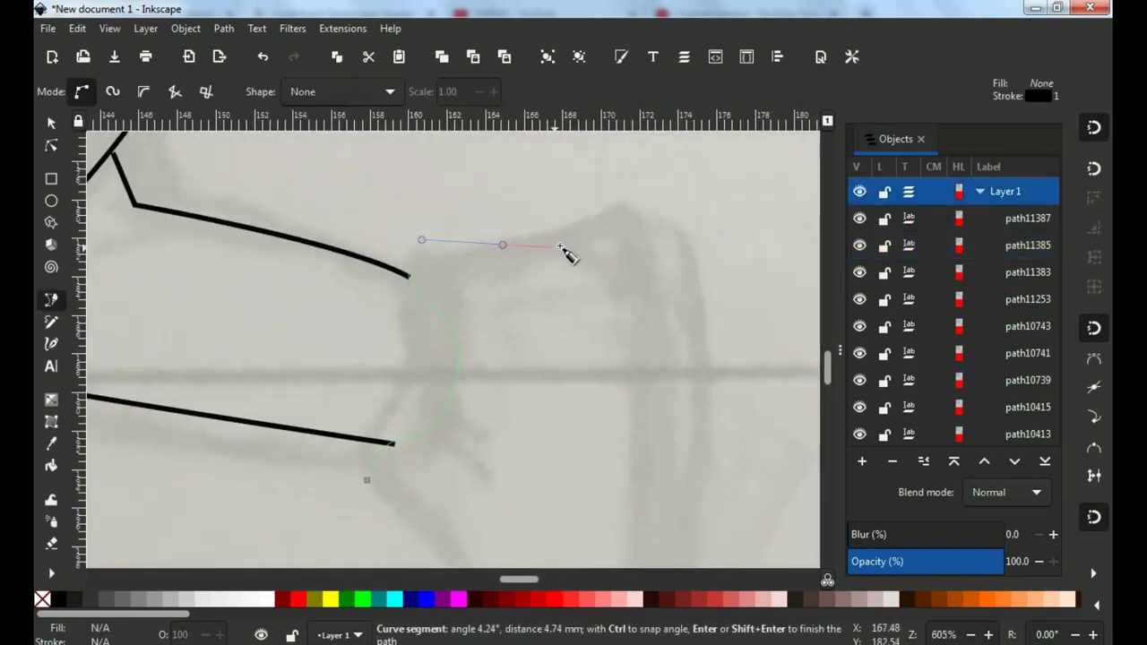
pyautogui.press('-')
pyautogui.press('-')
pyautogui.click(652, 436)
pyautogui.click(550, 455)
pyautogui.click(529, 388)
pyautogui.click(481, 357)
pyautogui.press('n')
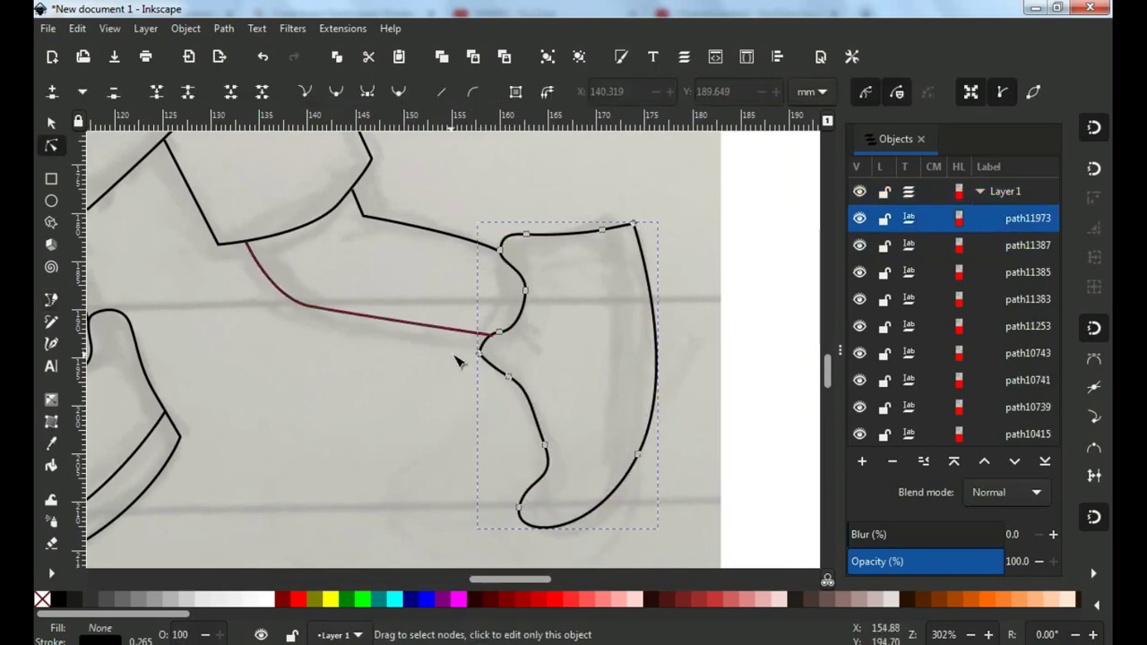
pyautogui.keyDown('ctrl'); pyautogui.scroll(1, 469, 332); pyautogui.keyUp('ctrl')
pyautogui.scroll(-3, 549, 363)
pyautogui.moveTo(549, 363); pyautogui.dragTo(566, 415)
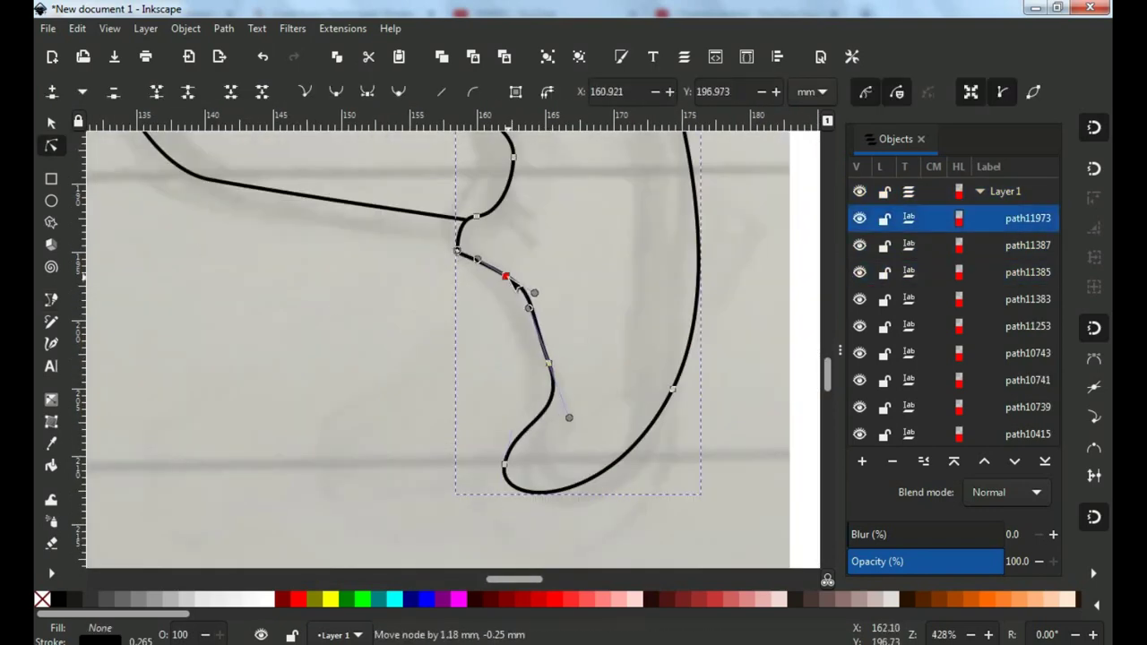
# Add a curved sole line on the rear shoe
pyautogui.press('5')
pyautogui.press('b')
pyautogui.click(556, 191)
pyautogui.moveTo(525, 477); pyautogui.dragTo(502, 501)
pyautogui.press('Return')
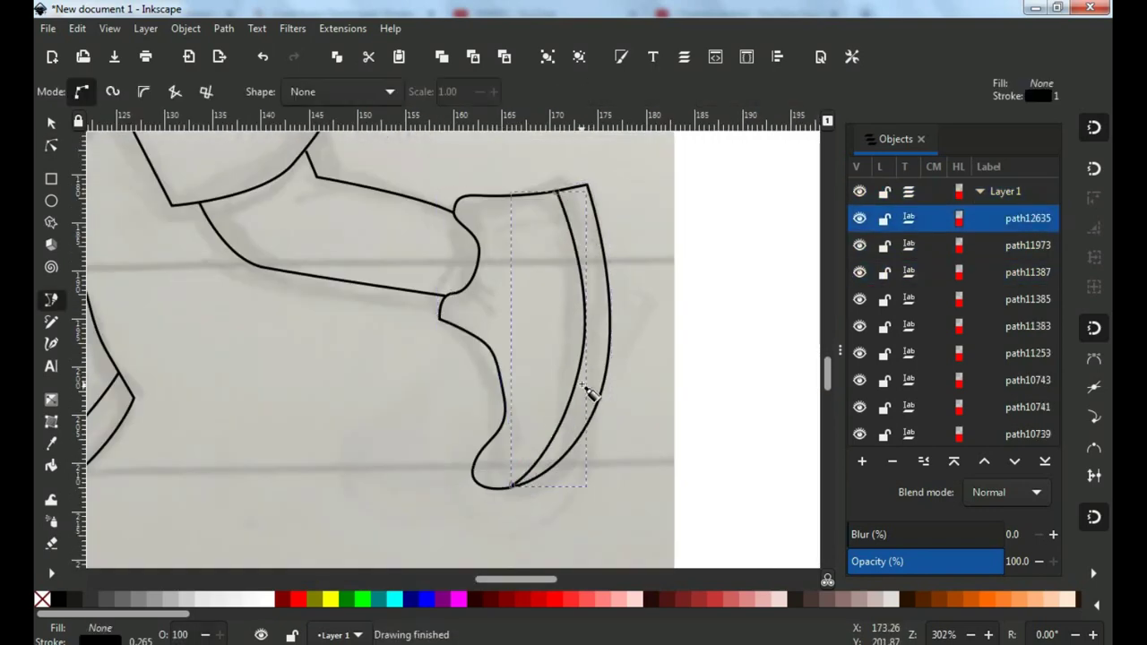
# Give all 27 outlines a 0.865 mm stroke width and convert the strokes to paths
pyautogui.press('5')
pyautogui.press('s')
pyautogui.click(288, 153)
pyautogui.hotkey('ctrl', 'a')
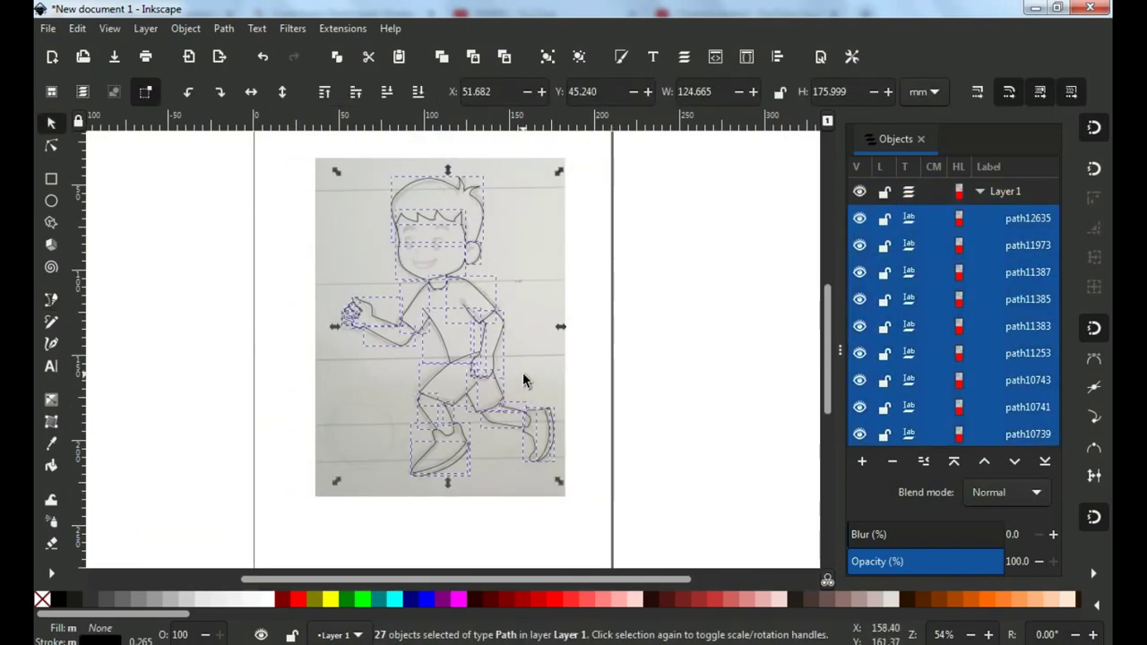
pyautogui.click(620, 57)
pyautogui.click(946, 171)
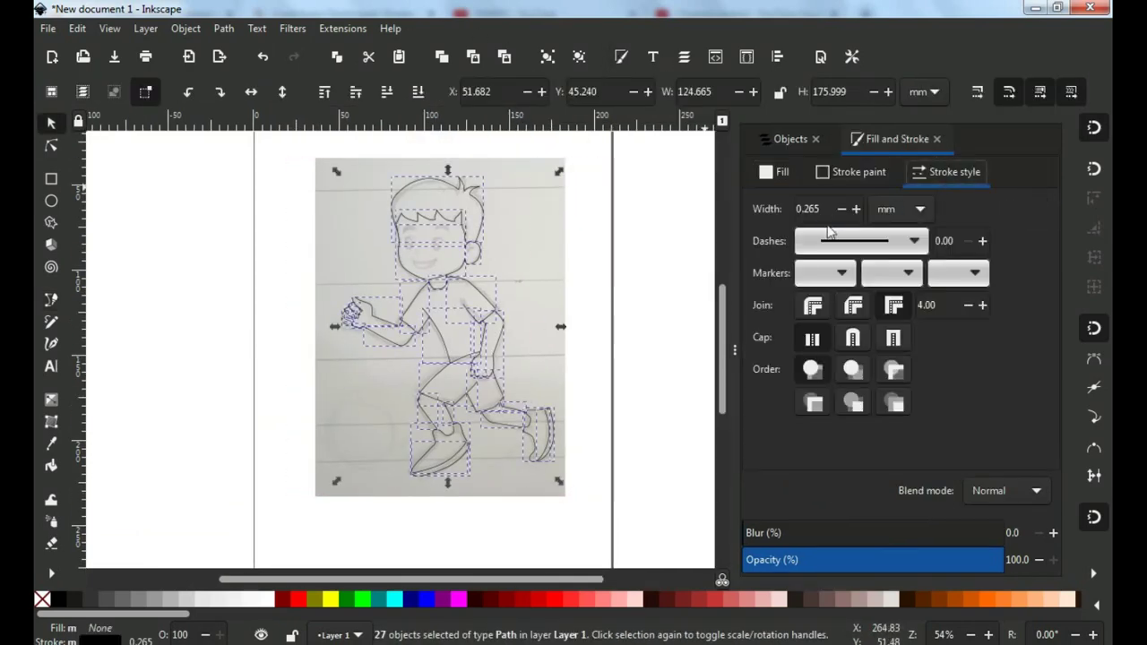
pyautogui.scroll(4, 450, 283)
pyautogui.scroll(-2, 451, 283)
pyautogui.scroll(-2, 482, 279)
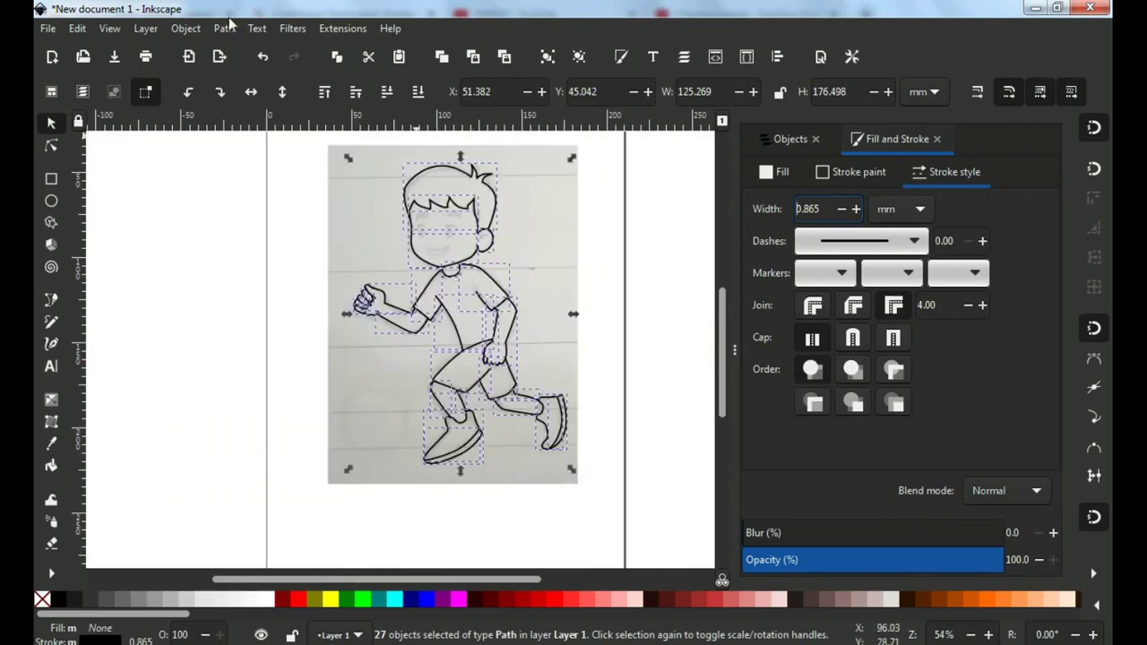
pyautogui.click(223, 27)
pyautogui.click(279, 68)
# Draw a white eyeball circle with a black outline over the left eye
pyautogui.press('Escape')
pyautogui.scroll(5, 299, 248)
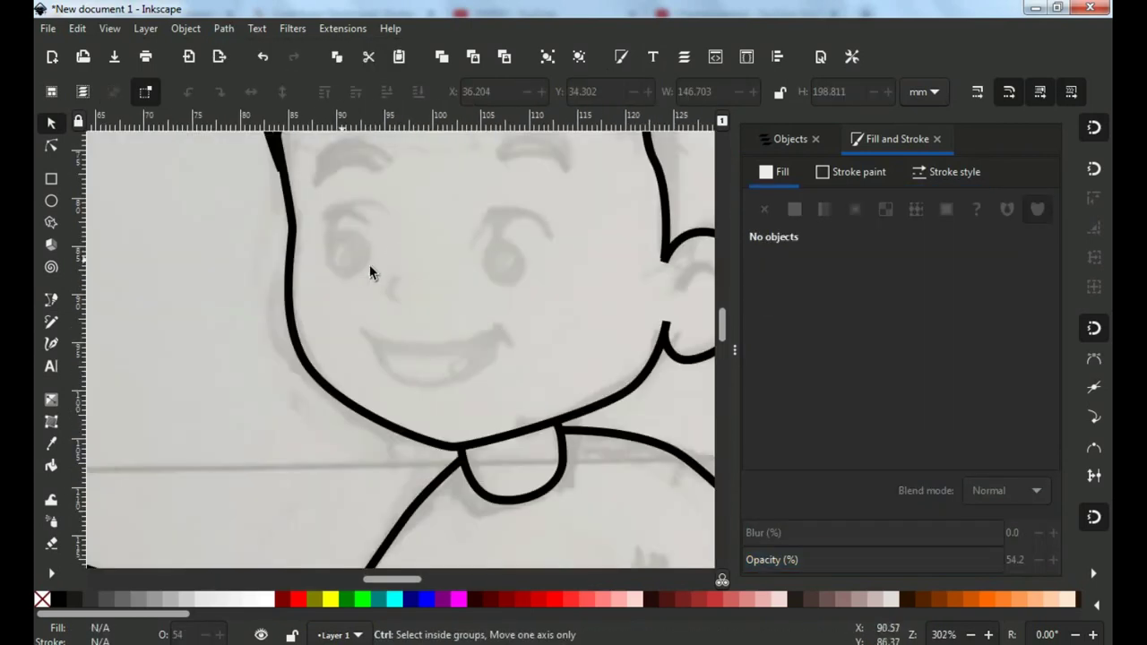
pyautogui.press('e')
pyautogui.scroll(2, 343, 245)
pyautogui.moveTo(308, 183); pyautogui.dragTo(432, 319)
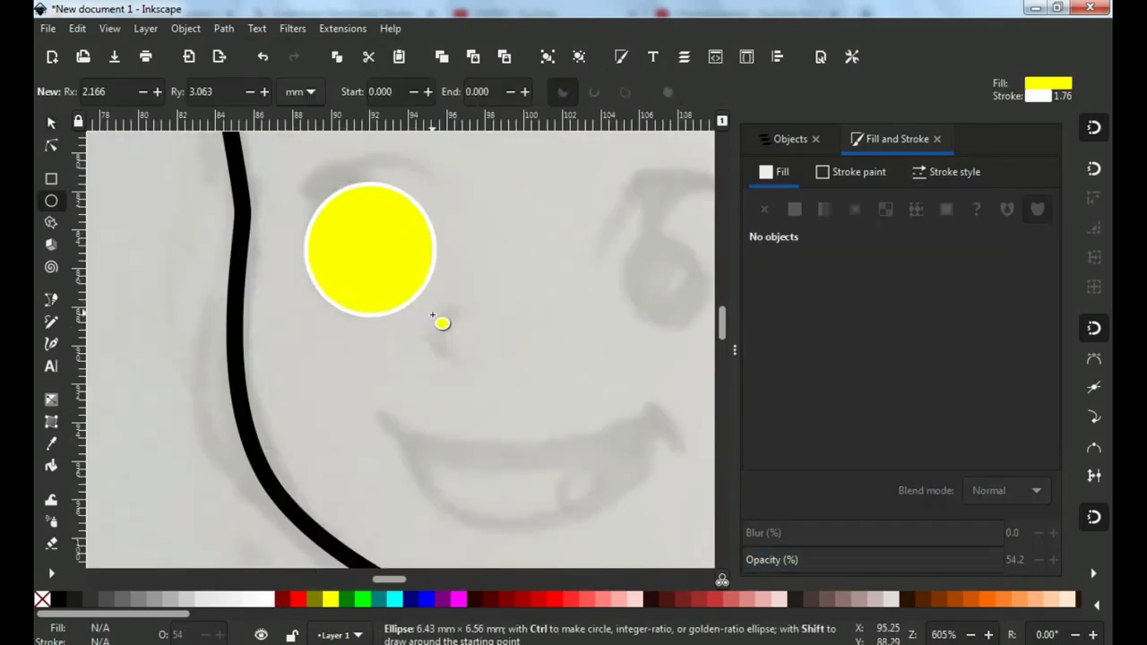
pyautogui.click(274, 599)
pyautogui.keyDown('shift'); pyautogui.click(60, 599); pyautogui.keyUp('shift')
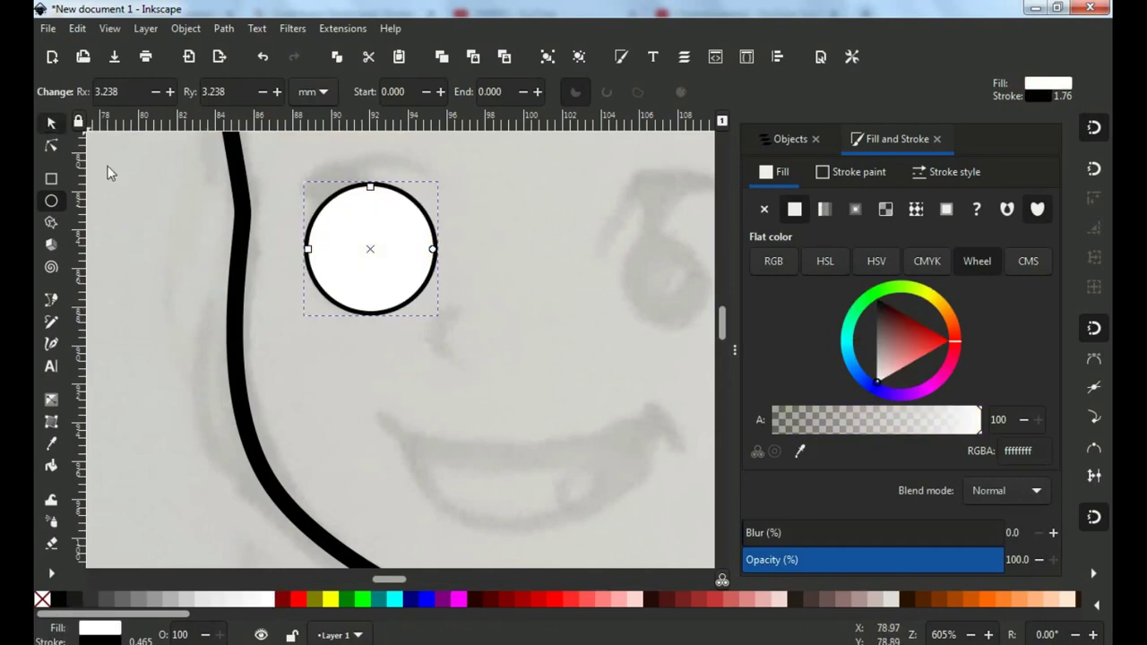
# Duplicate and shrink the eyeball into a light blue iris without an outline
pyautogui.press('s')
pyautogui.hotkey('ctrl', 'd')
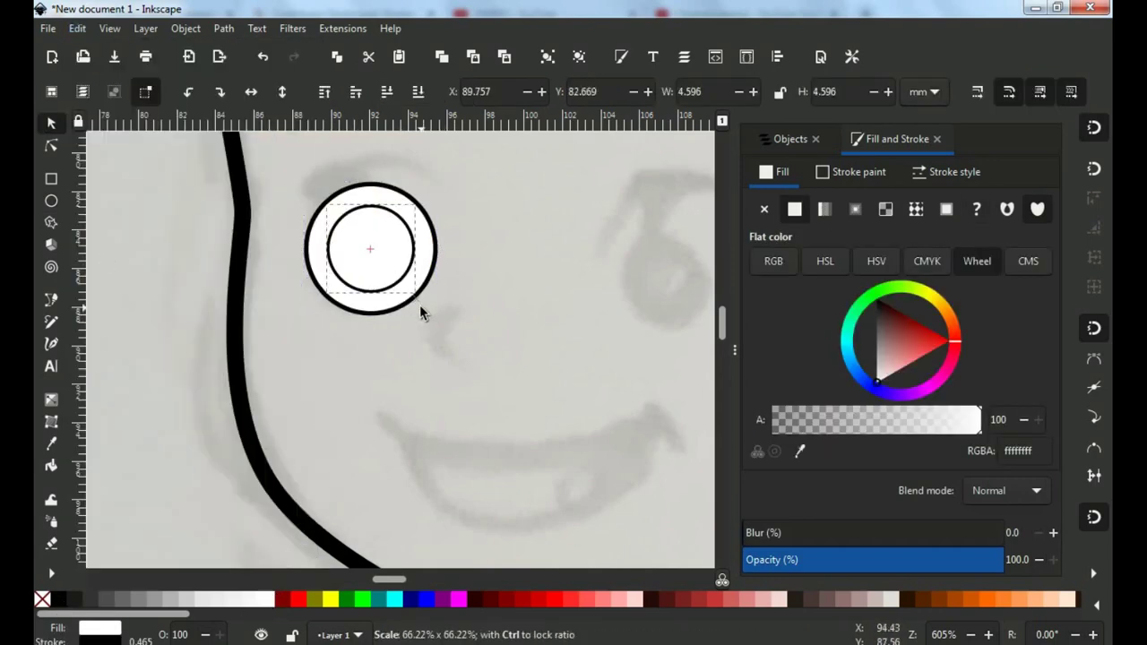
pyautogui.moveTo(442, 320); pyautogui.dragTo(416, 302)
pyautogui.scroll(-3, 454, 598)
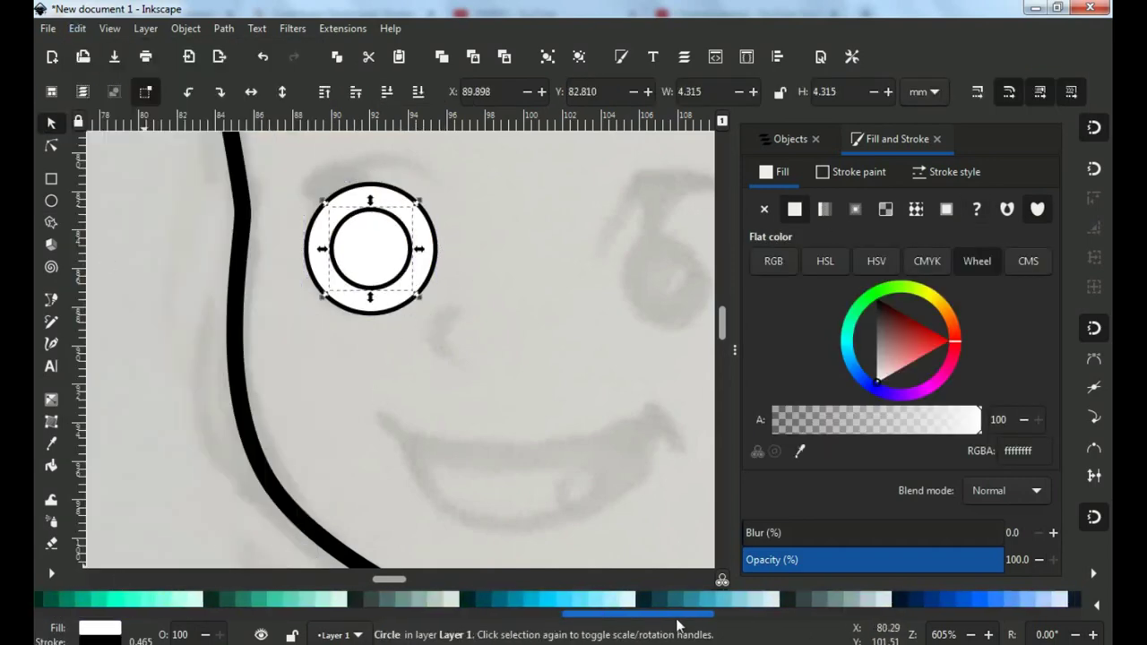
pyautogui.click(430, 599)
pyautogui.scroll(3, 430, 599)
pyautogui.keyDown('shift'); pyautogui.click(42, 598); pyautogui.keyUp('shift')
# Make smaller copies for a black pupil and a white highlight
pyautogui.click(78, 27)
pyautogui.click(102, 256)
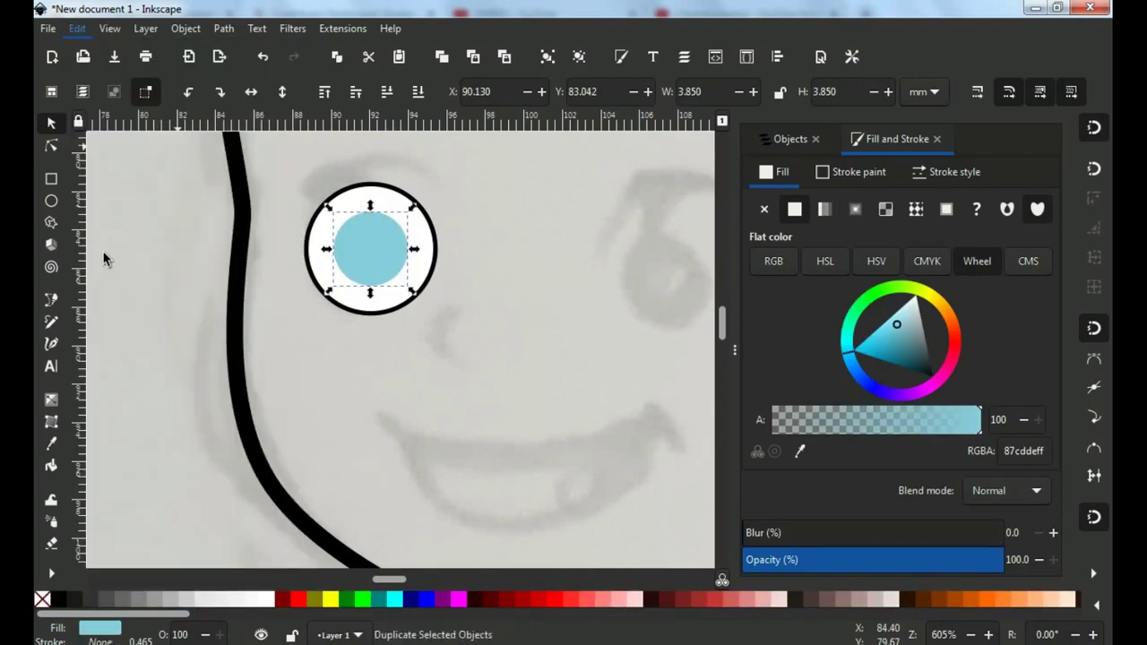
pyautogui.moveTo(412, 289); pyautogui.dragTo(390, 270)
pyautogui.click(59, 598)
pyautogui.click(77, 28)
pyautogui.press('Escape')
pyautogui.hotkey('ctrl', 'd')
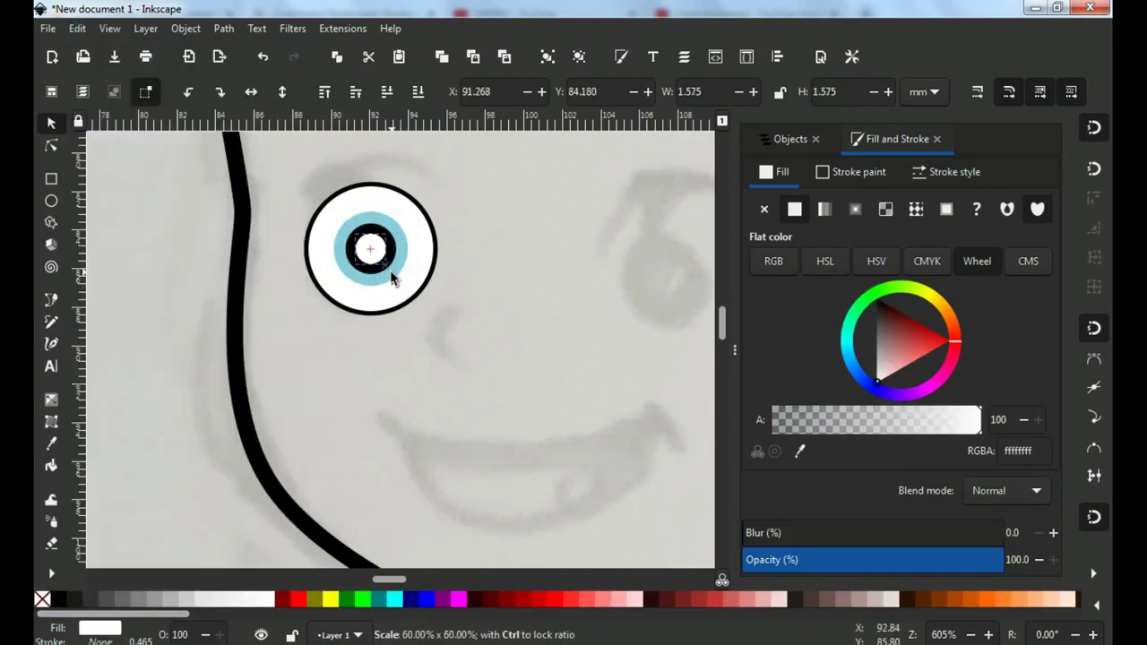
pyautogui.click(207, 598)
# Enlarge the black pupil and shrink the white highlight to fit
pyautogui.click(418, 235)
pyautogui.keyDown('ctrl'); pyautogui.scroll(3, 430, 323); pyautogui.keyUp('ctrl')
pyautogui.moveTo(429, 322); pyautogui.dragTo(443, 335)
pyautogui.click(358, 240)
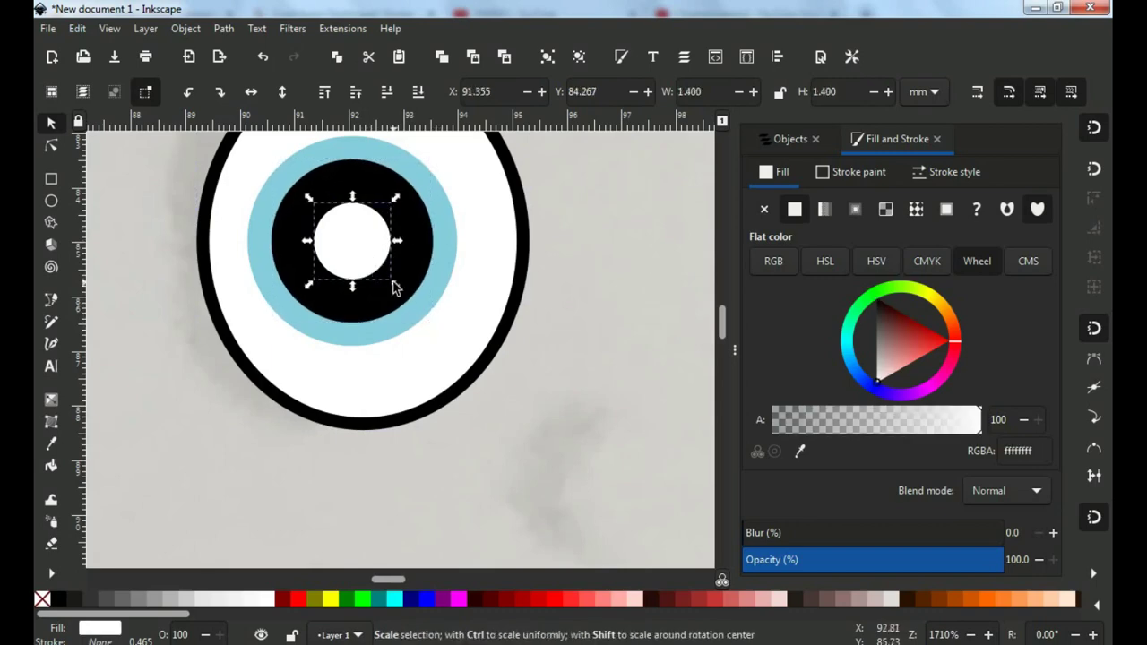
pyautogui.moveTo(392, 287); pyautogui.dragTo(384, 274)
pyautogui.scroll(-5, 384, 260)
pyautogui.press('Escape')
# Draw an arched eyebrow above the eye, thicken it, convert it to a filled path, and taper its left end
pyautogui.press('b')
pyautogui.click(341, 248)
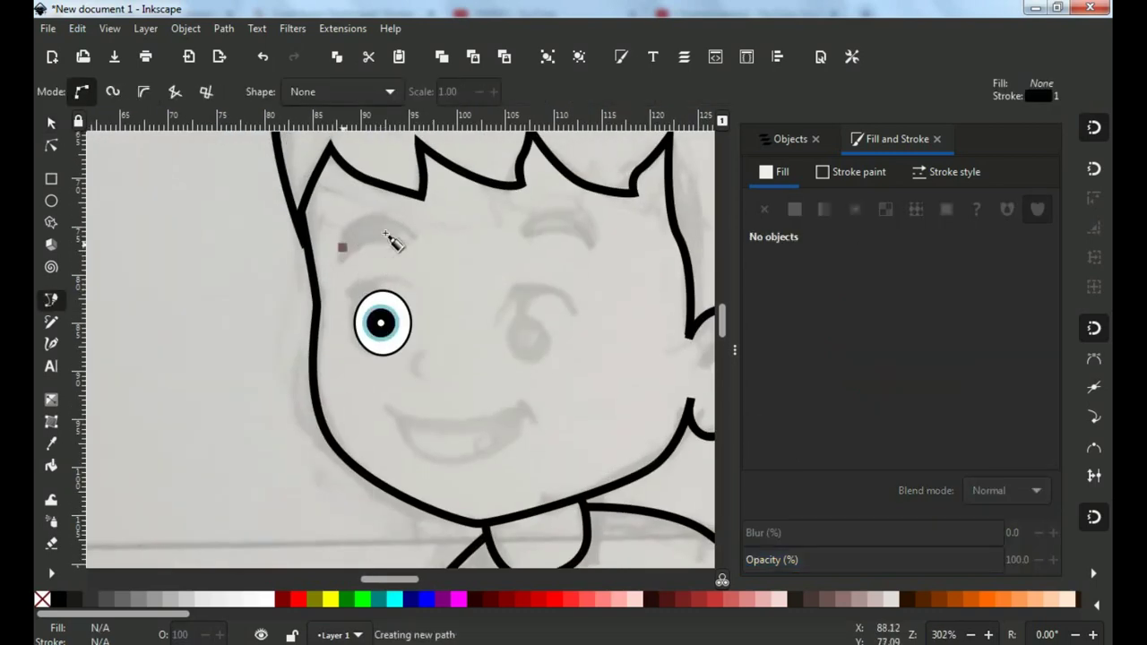
pyautogui.keyDown('ctrl'); pyautogui.scroll(2, 422, 257); pyautogui.keyUp('ctrl')
pyautogui.doubleClick(459, 240)
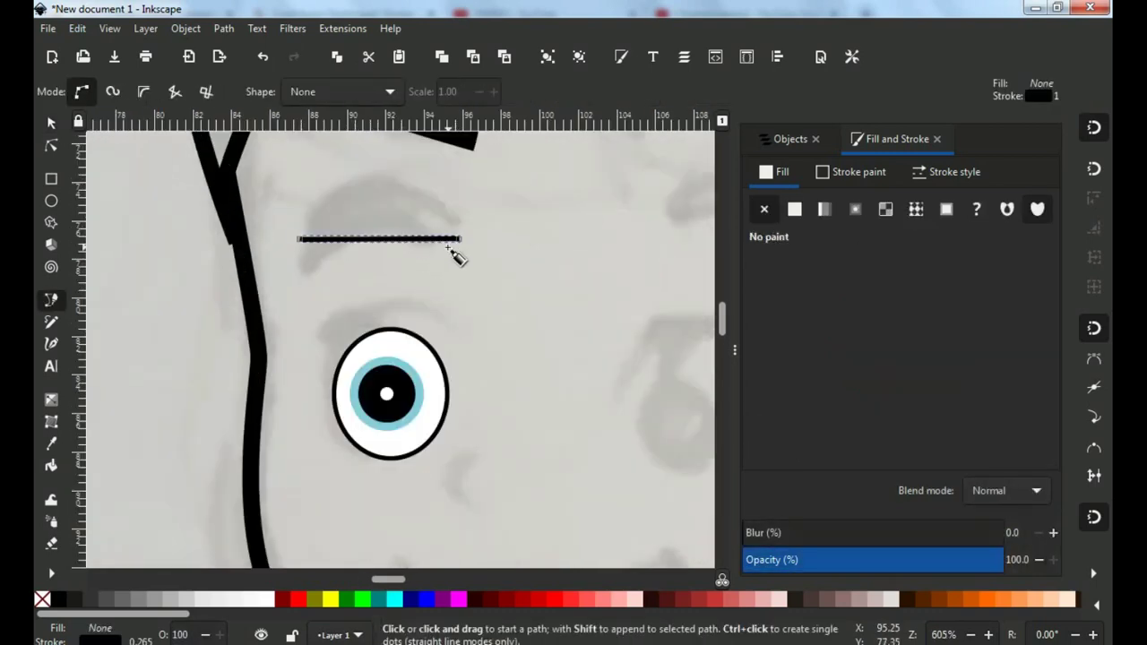
pyautogui.press('n')
pyautogui.moveTo(380, 239); pyautogui.dragTo(389, 202)
pyautogui.click(954, 171)
pyautogui.click(856, 209)
pyautogui.click(224, 28)
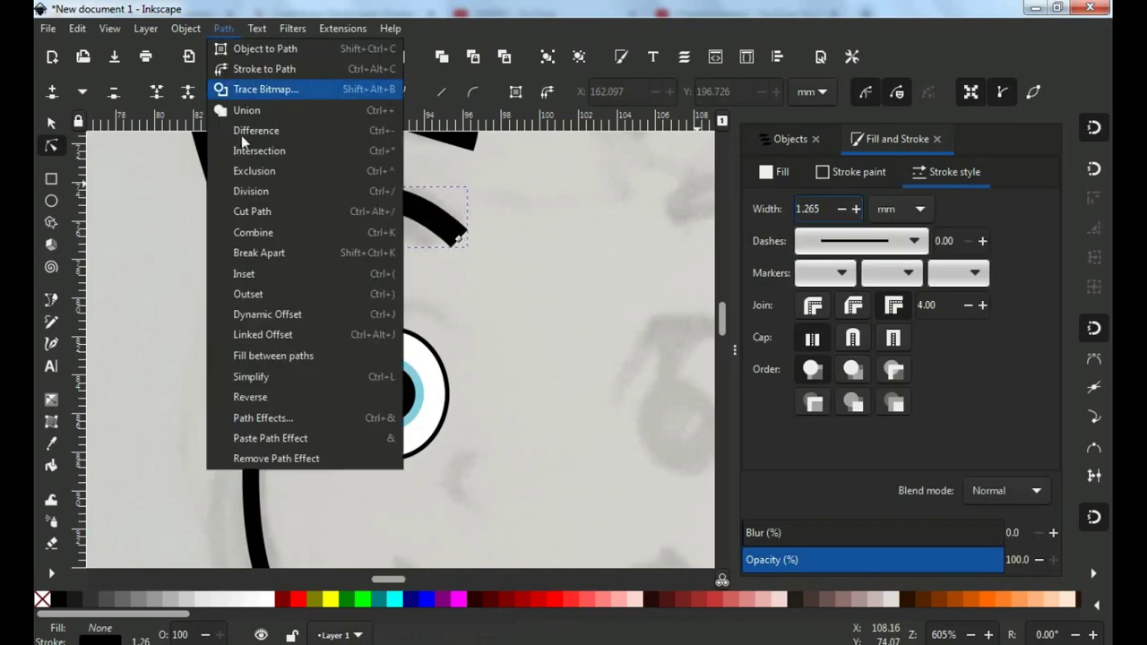
pyautogui.click(251, 66)
pyautogui.moveTo(301, 243); pyautogui.dragTo(280, 257)
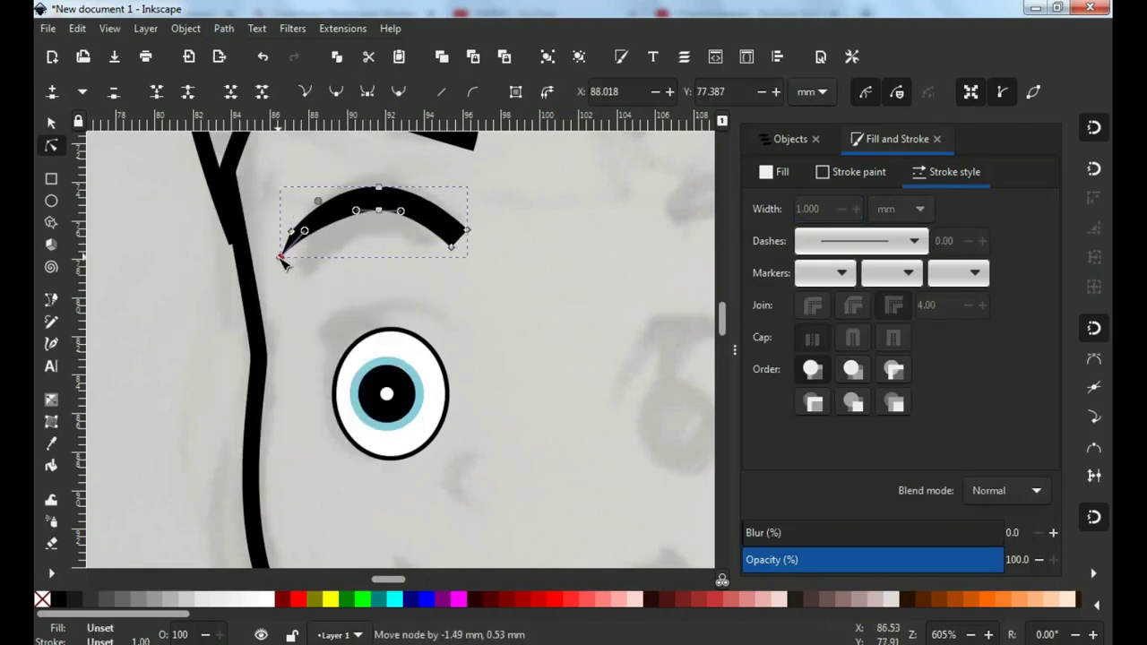
# Select all parts of the eye and enlarge it slightly
pyautogui.click(54, 124)
pyautogui.click(390, 395)
pyautogui.scroll(-2, 390, 394)
pyautogui.keyDown('ctrl'); pyautogui.scroll(-3, 487, 279); pyautogui.keyUp('ctrl')
pyautogui.keyDown('ctrl'); pyautogui.scroll(2, 486, 279); pyautogui.keyUp('ctrl')
pyautogui.moveTo(503, 291); pyautogui.dragTo(421, 376)
pyautogui.keyDown('ctrl'); pyautogui.scroll(3, 486, 353); pyautogui.keyUp('ctrl')
pyautogui.moveTo(461, 320); pyautogui.dragTo(514, 430)
pyautogui.keyDown('ctrl'); pyautogui.scroll(-3, 505, 391); pyautogui.keyUp('ctrl')
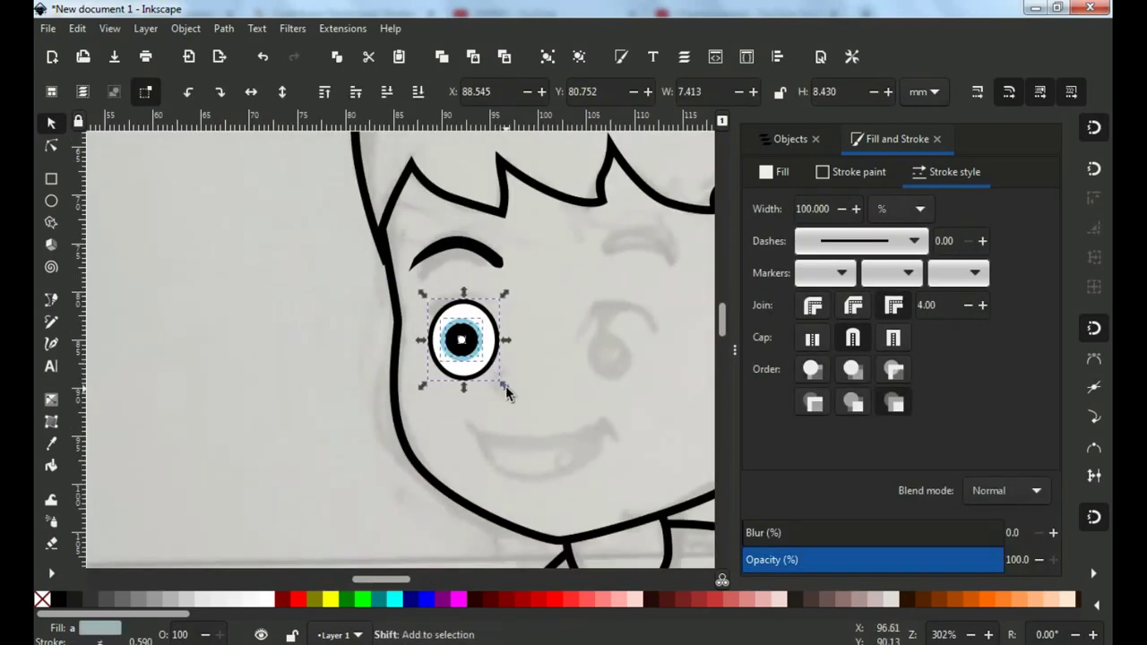
pyautogui.moveTo(506, 385); pyautogui.dragTo(507, 384)
# Convert the eye's outlines into filled paths and group the eye parts
pyautogui.click(224, 27)
pyautogui.click(244, 68)
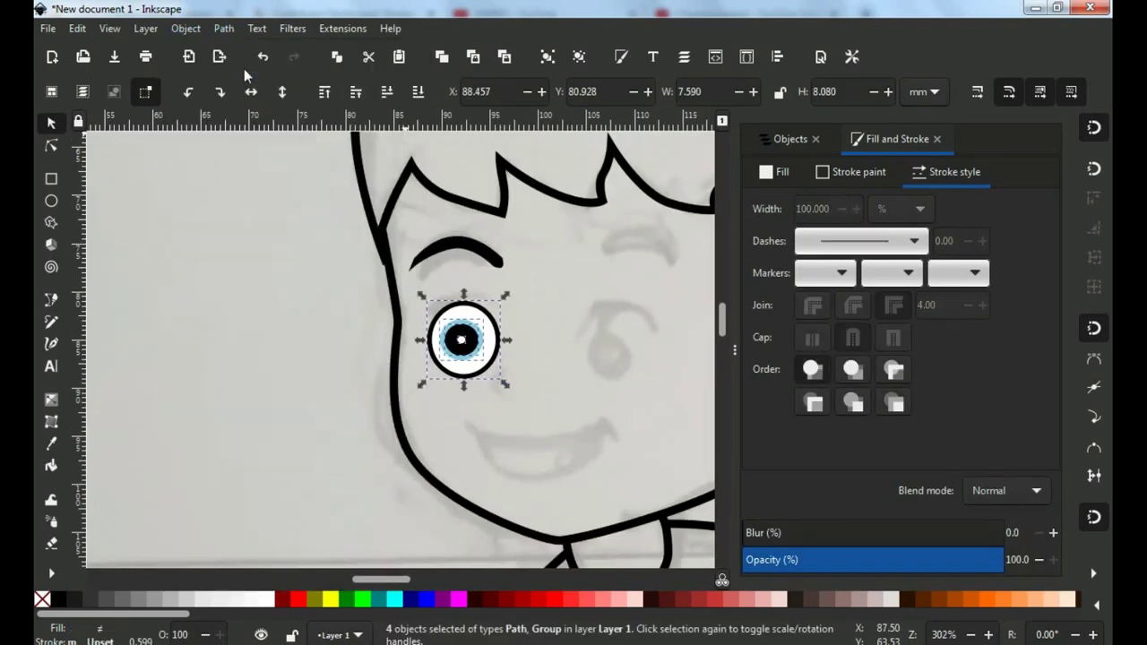
pyautogui.click(224, 27)
pyautogui.click(258, 67)
pyautogui.rightClick(475, 150)
pyautogui.click(510, 512)
# Duplicate the eye and eyebrow and place the copy over the sketch's right eye
pyautogui.keyDown('shift'); pyautogui.click(488, 260); pyautogui.keyUp('shift')
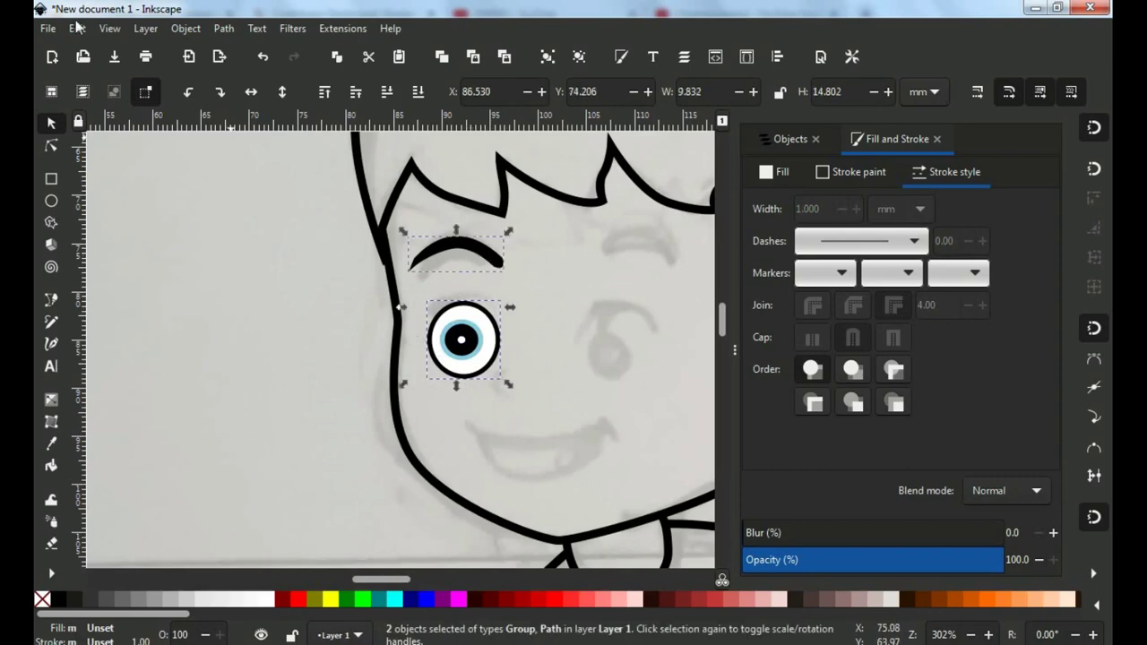
pyautogui.click(76, 28)
pyautogui.click(107, 260)
pyautogui.moveTo(462, 338); pyautogui.dragTo(602, 340)
pyautogui.hscroll(4, 480, 321)
pyautogui.moveTo(481, 321); pyautogui.dragTo(504, 322)
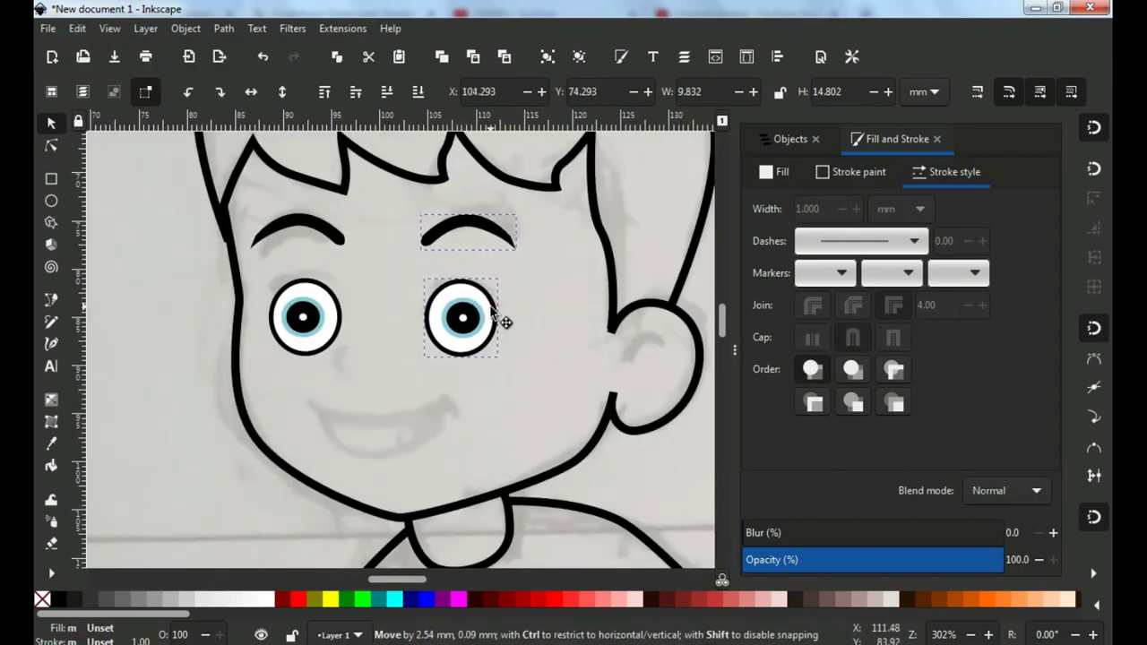
# Start a Bezier nose curve below the eyes
pyautogui.click(51, 299)
pyautogui.scroll(2, 339, 396)
pyautogui.click(352, 304)
# Finish the C-shaped nose and reshape it into a thick, pointed crescent outline
pyautogui.doubleClick(375, 355)
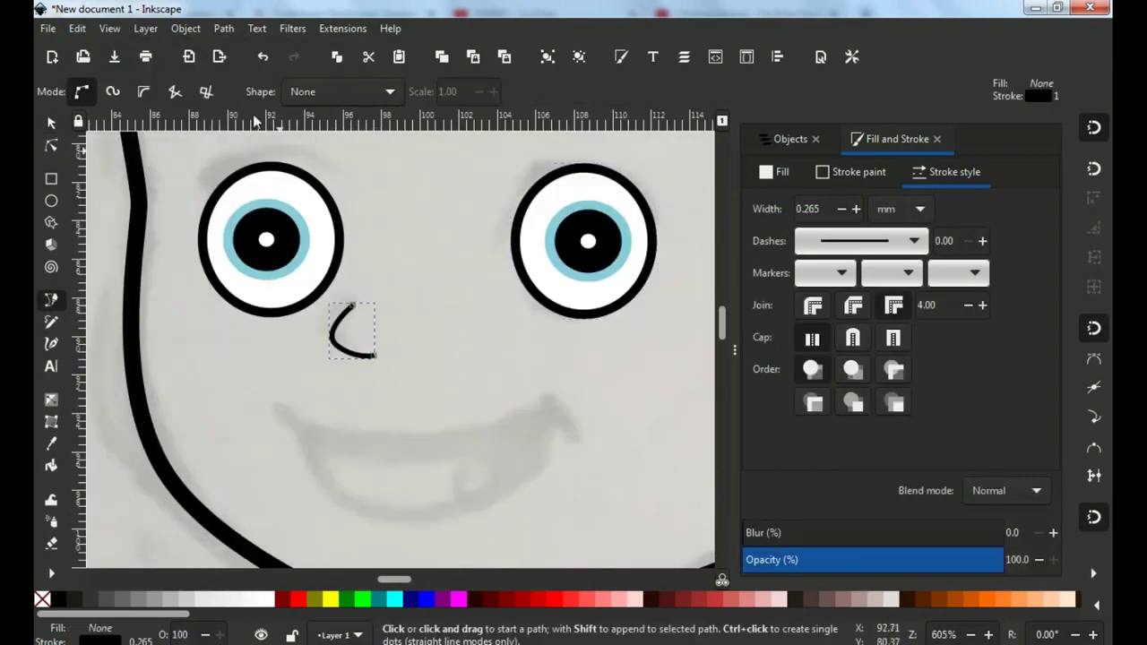
pyautogui.click(856, 208)
pyautogui.click(224, 27)
pyautogui.click(257, 67)
pyautogui.press('n')
pyautogui.scroll(4, 403, 457)
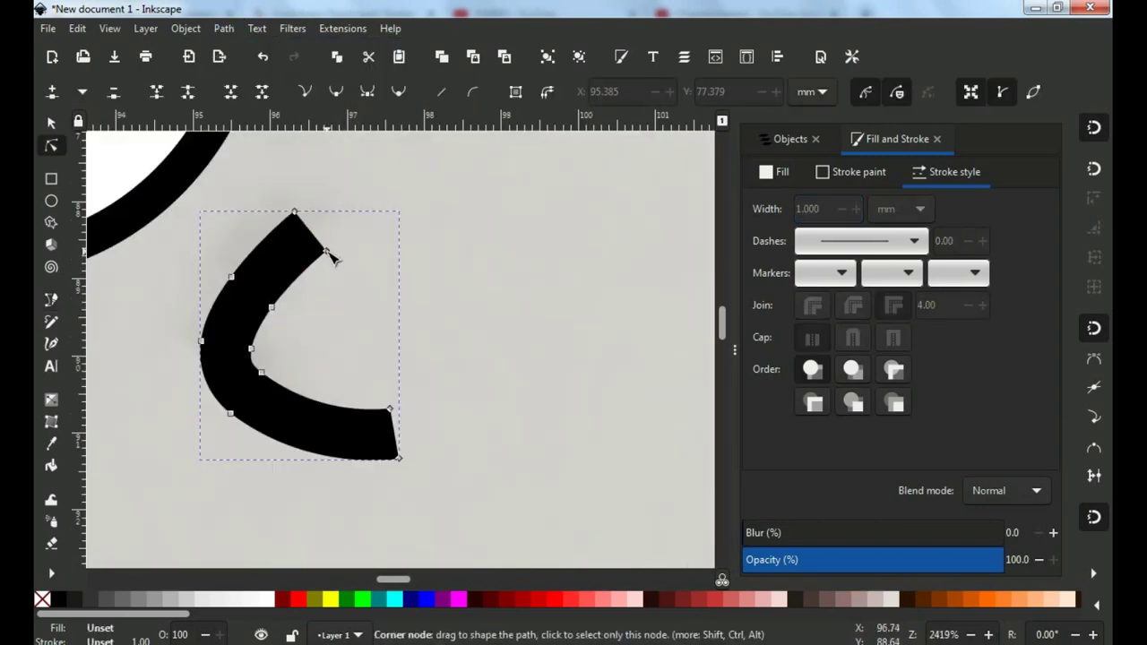
pyautogui.moveTo(402, 455); pyautogui.dragTo(468, 410)
pyautogui.moveTo(328, 205); pyautogui.dragTo(336, 215)
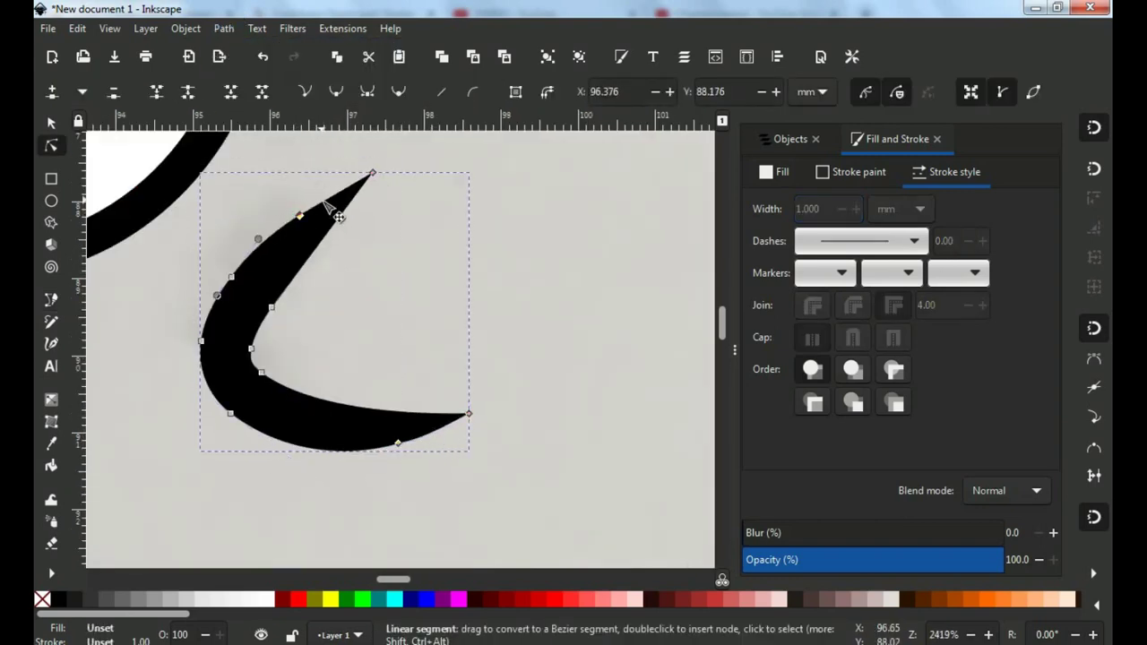
pyautogui.scroll(-4, 324, 337)
pyautogui.scroll(-3, 324, 337)
# Draw a closed open-mouth outline and curve its upper edge
pyautogui.press('b')
pyautogui.click(236, 305)
pyautogui.click(536, 292)
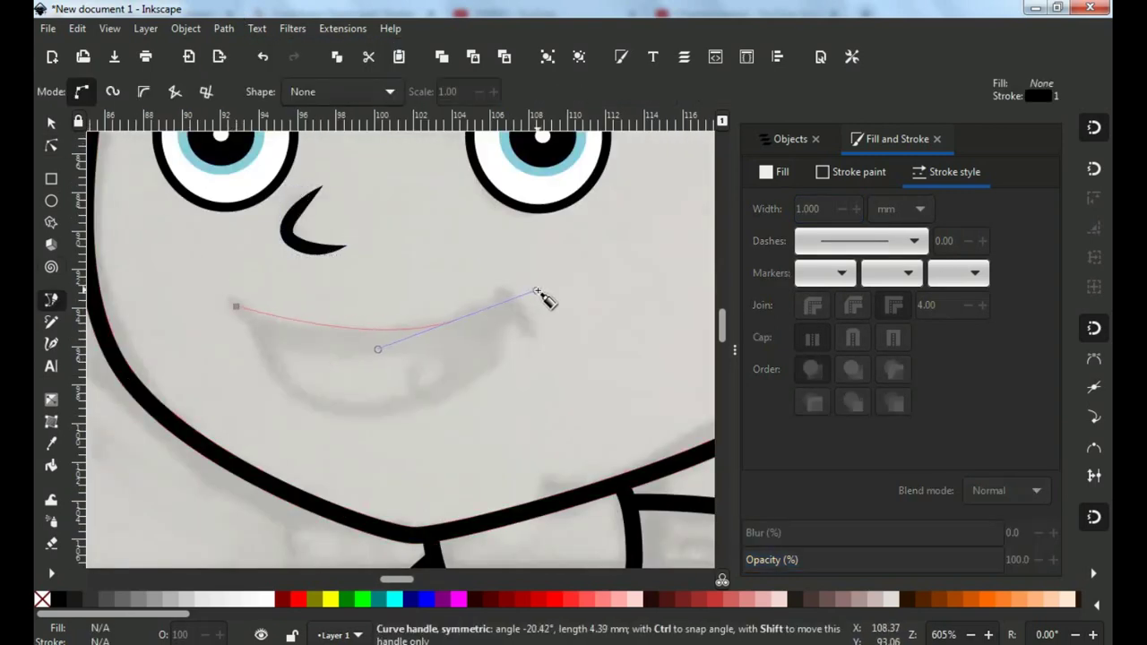
pyautogui.moveTo(398, 413); pyautogui.dragTo(484, 416)
pyautogui.click(235, 305)
pyautogui.press('n')
pyautogui.moveTo(385, 323); pyautogui.dragTo(385, 339)
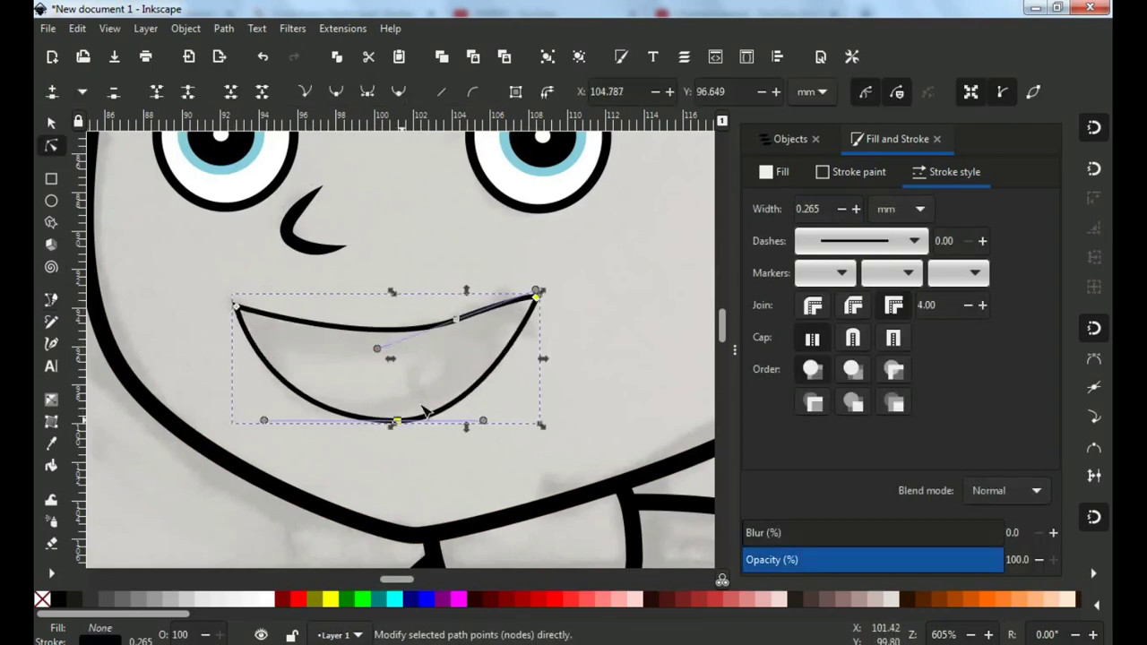
# Draw the teeth line across the mouth and the tongue curve inside it
pyautogui.press('b')
pyautogui.click(254, 346)
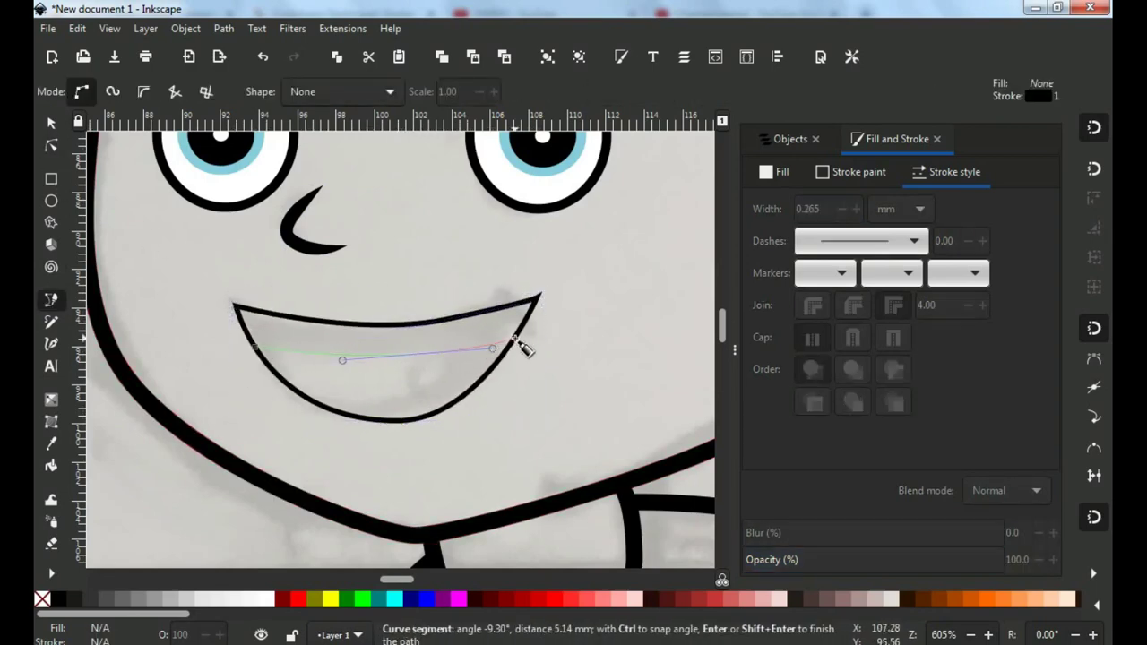
pyautogui.doubleClick(514, 340)
pyautogui.click(384, 354)
pyautogui.moveTo(314, 447); pyautogui.dragTo(328, 430)
pyautogui.press('Return')
# Set the mouth lines to 0.565 mm, convert them to filled outlines, and combine into one path
pyautogui.press('s')
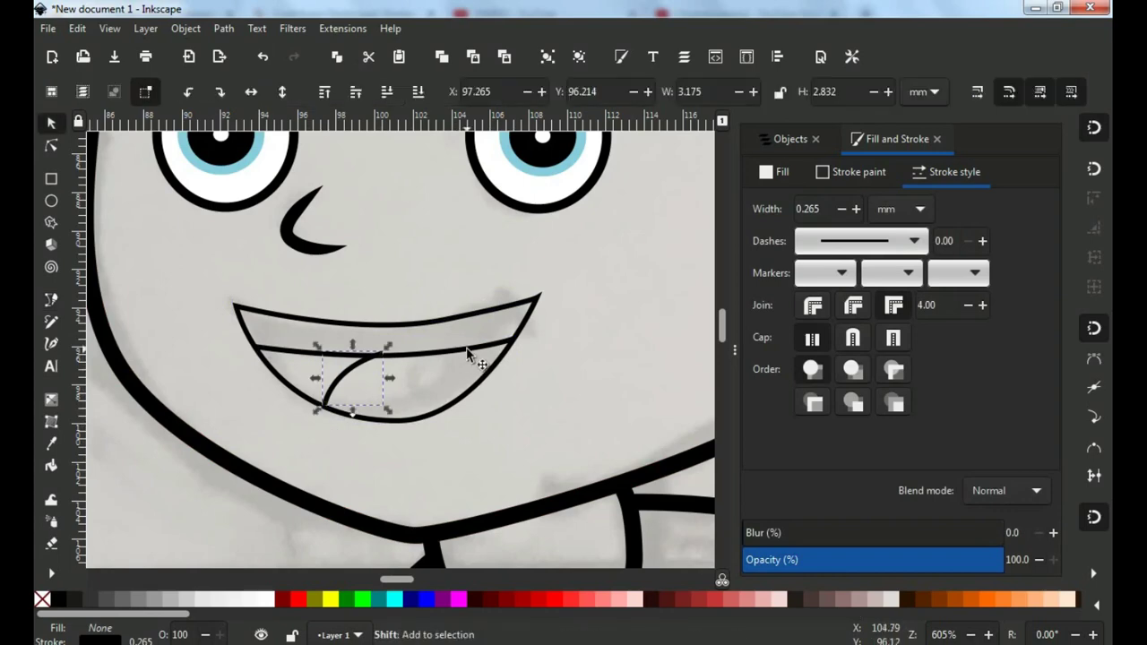
pyautogui.tripleClick(857, 209)
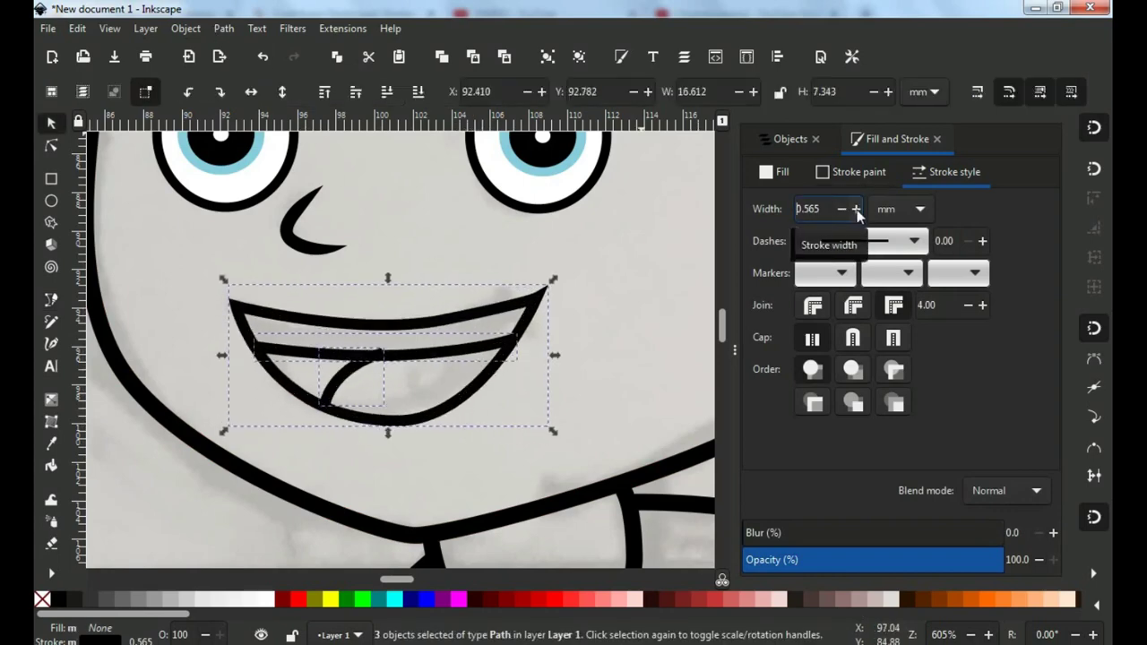
pyautogui.click(224, 27)
pyautogui.click(256, 69)
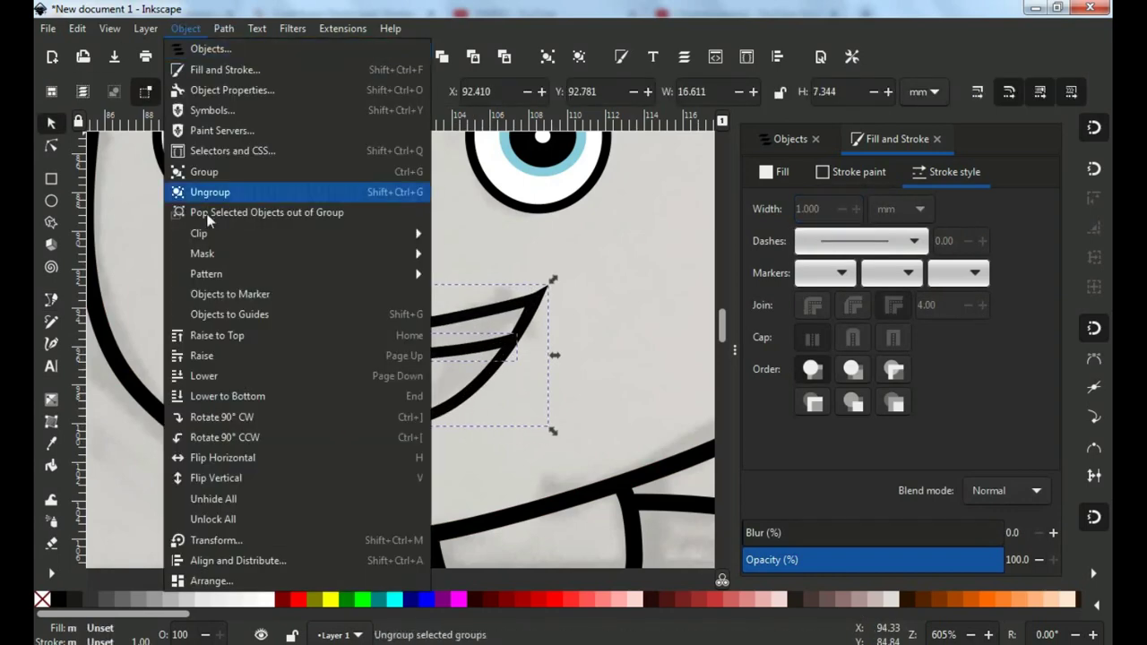
pyautogui.hotkey('ctrl', 'k')
pyautogui.scroll(-3, 376, 304)
pyautogui.scroll(1, 376, 304)
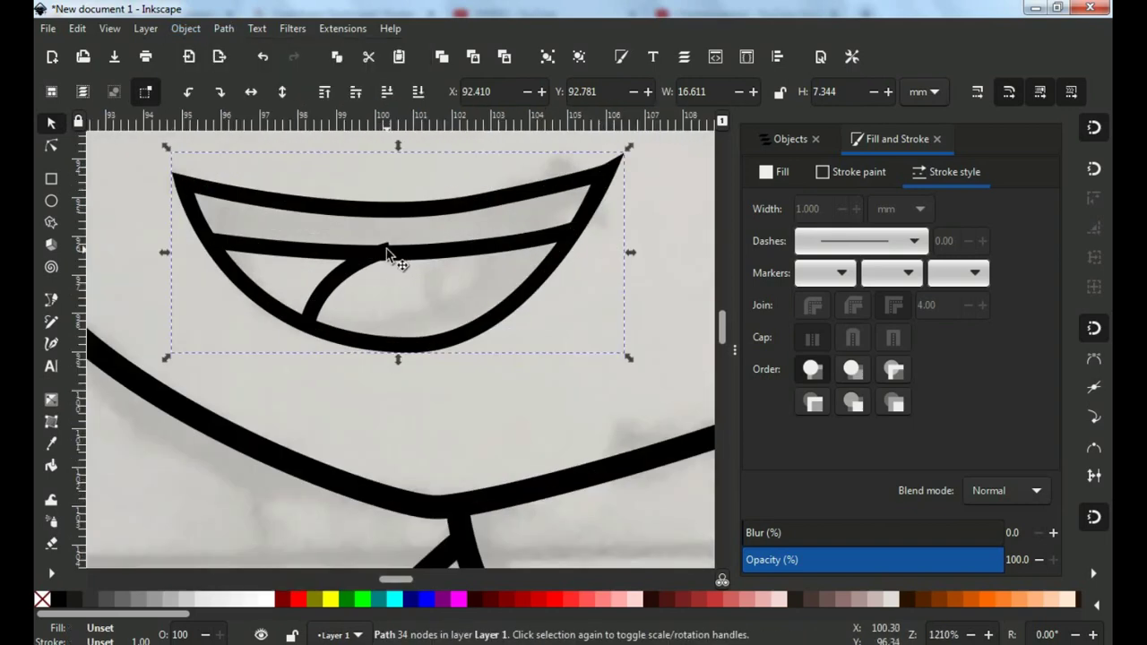
pyautogui.doubleClick(386, 243)
pyautogui.scroll(1, 386, 248)
pyautogui.press('6')
pyautogui.press('s')
pyautogui.click(404, 345)
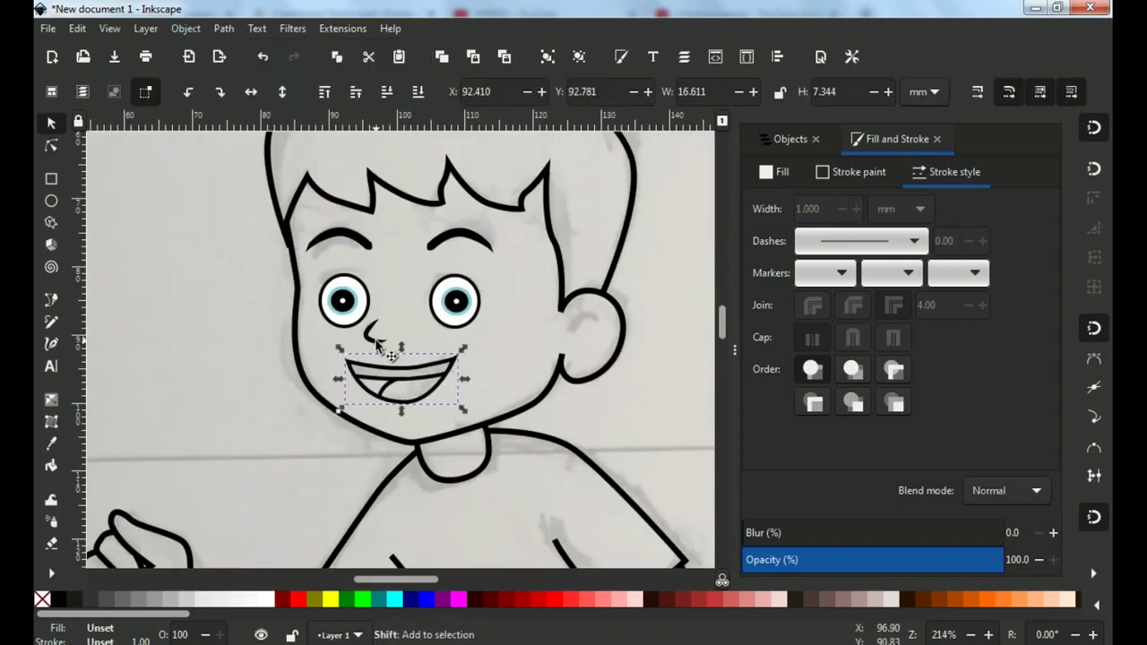
pyautogui.keyDown('shift'); pyautogui.click(389, 260); pyautogui.keyUp('shift')
pyautogui.moveTo(463, 308); pyautogui.dragTo(199, 313)
pyautogui.press('Escape')
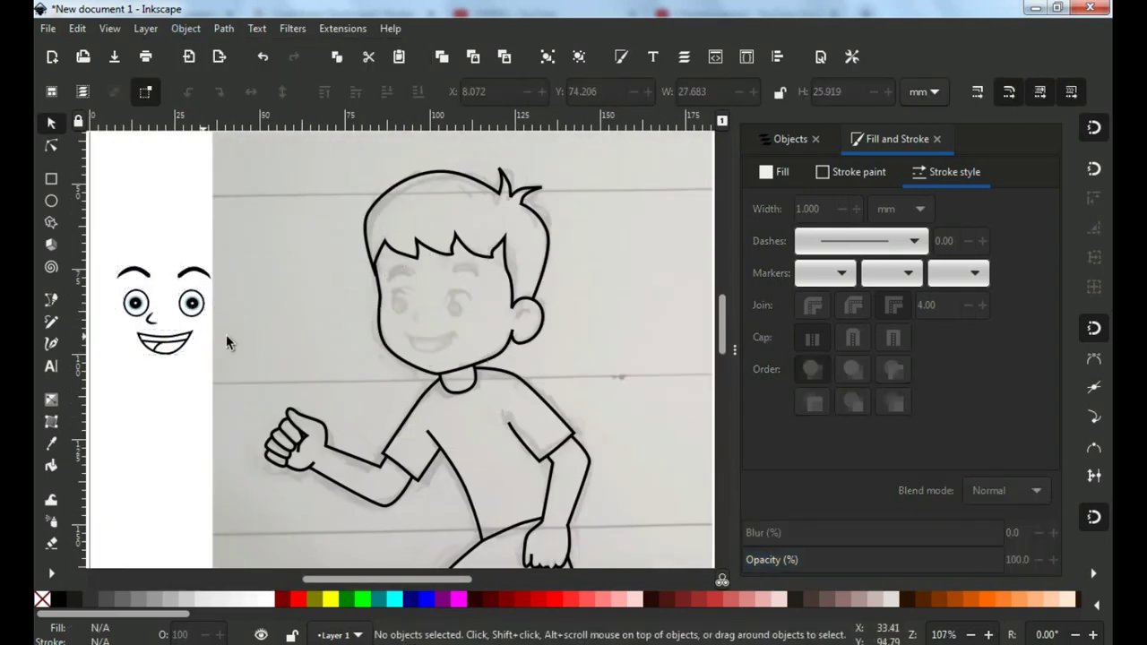
pyautogui.scroll(-1, 491, 183)
pyautogui.click(436, 245)
pyautogui.scroll(-1, 436, 245)
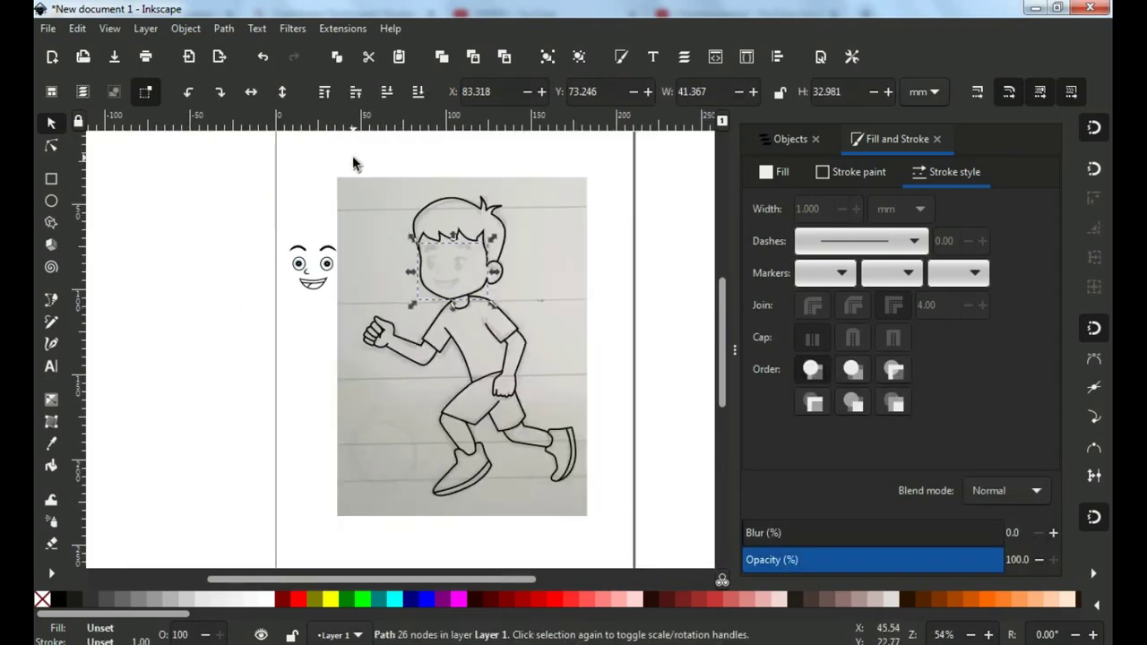
pyautogui.moveTo(353, 159); pyautogui.dragTo(617, 507)
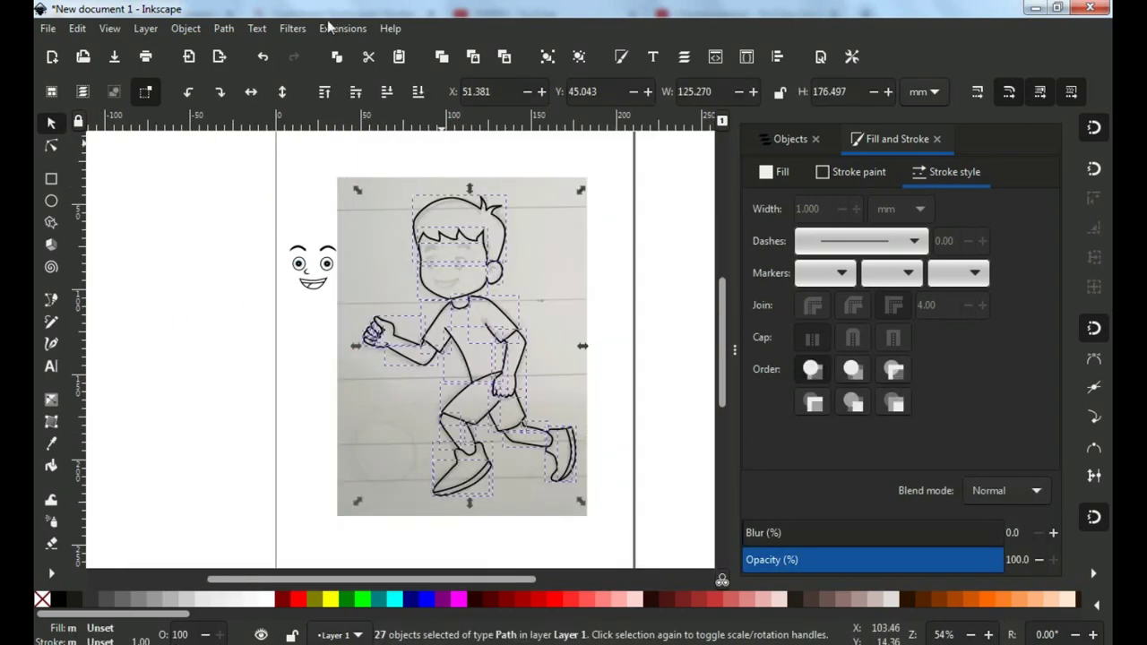
pyautogui.click(222, 28)
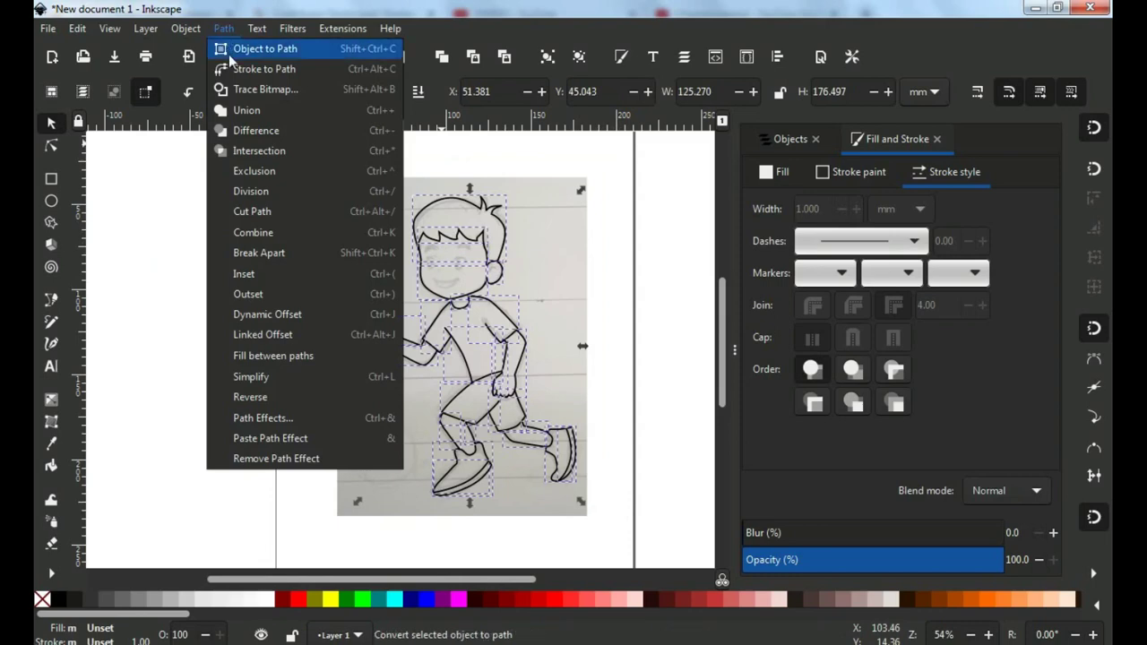
pyautogui.click(252, 70)
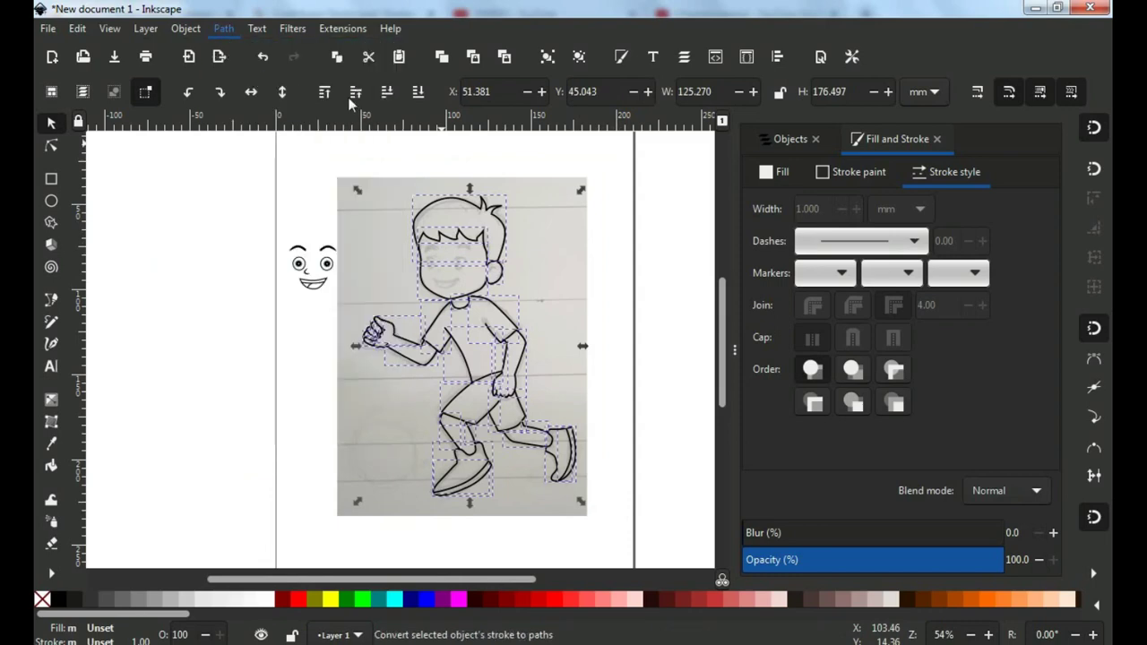
pyautogui.click(232, 31)
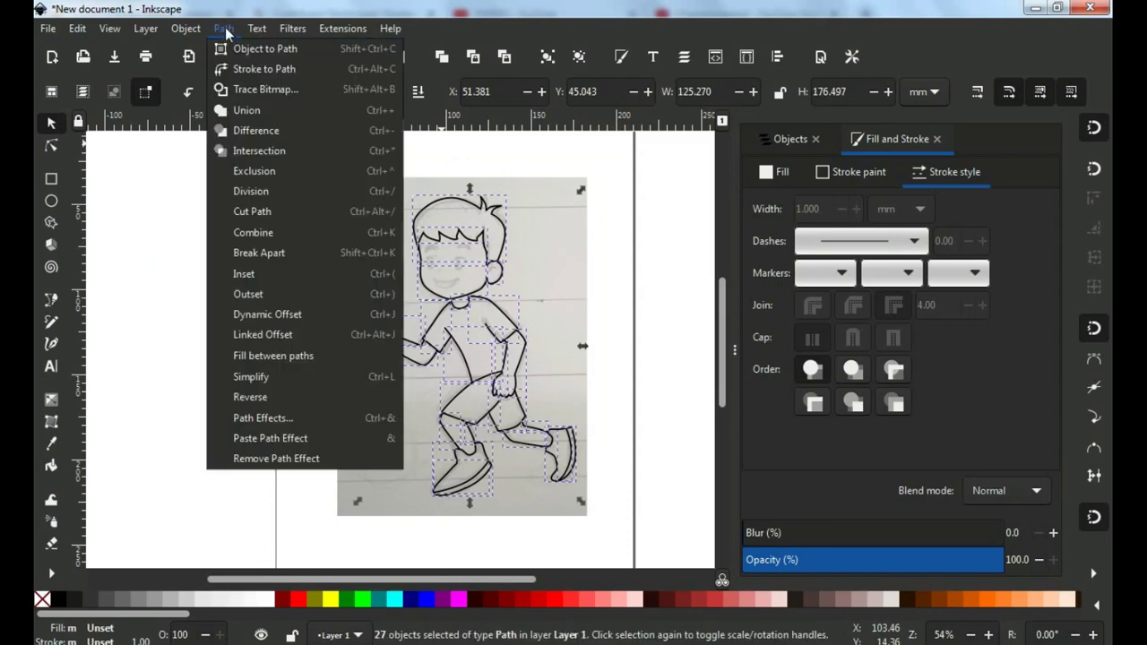
pyautogui.click(255, 110)
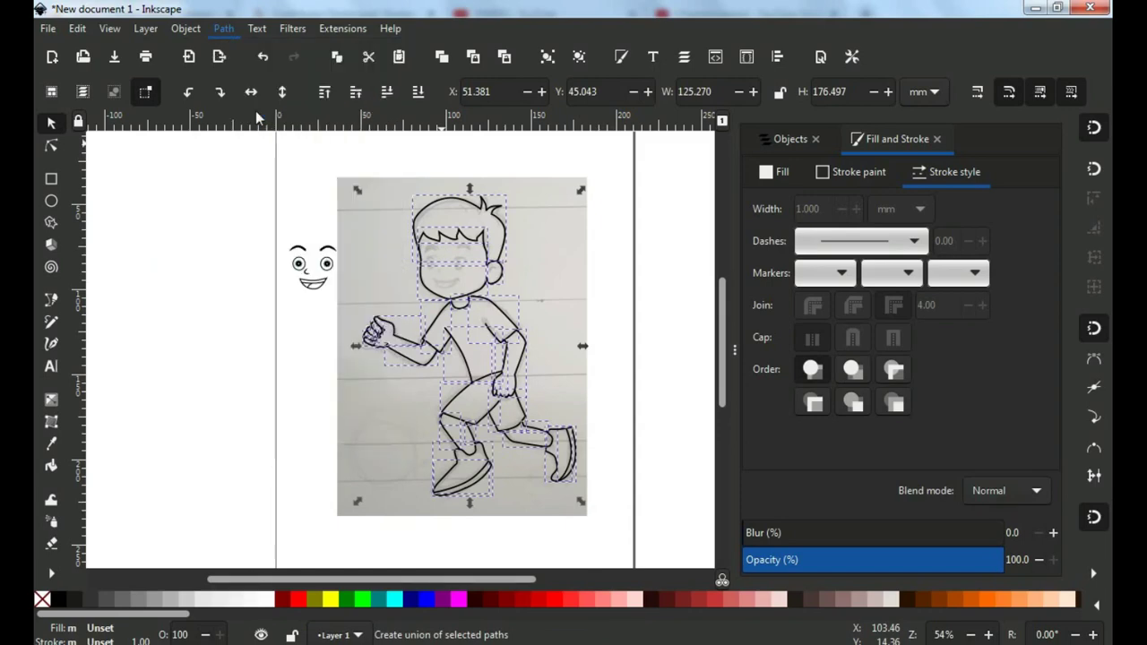
pyautogui.click(224, 28)
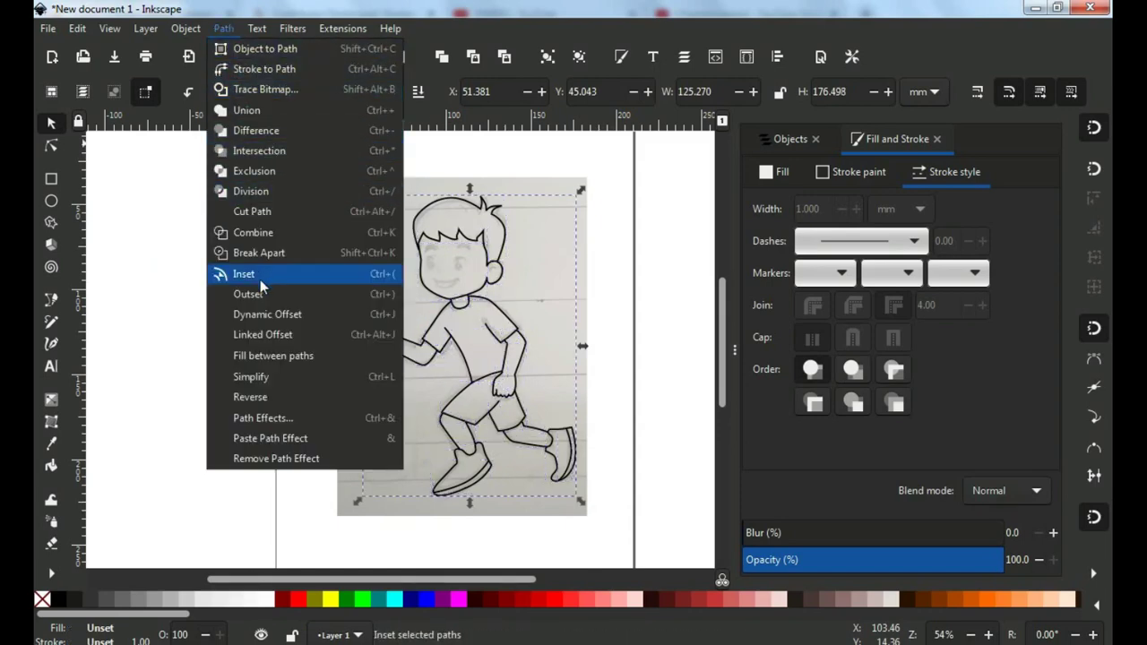
pyautogui.click(259, 253)
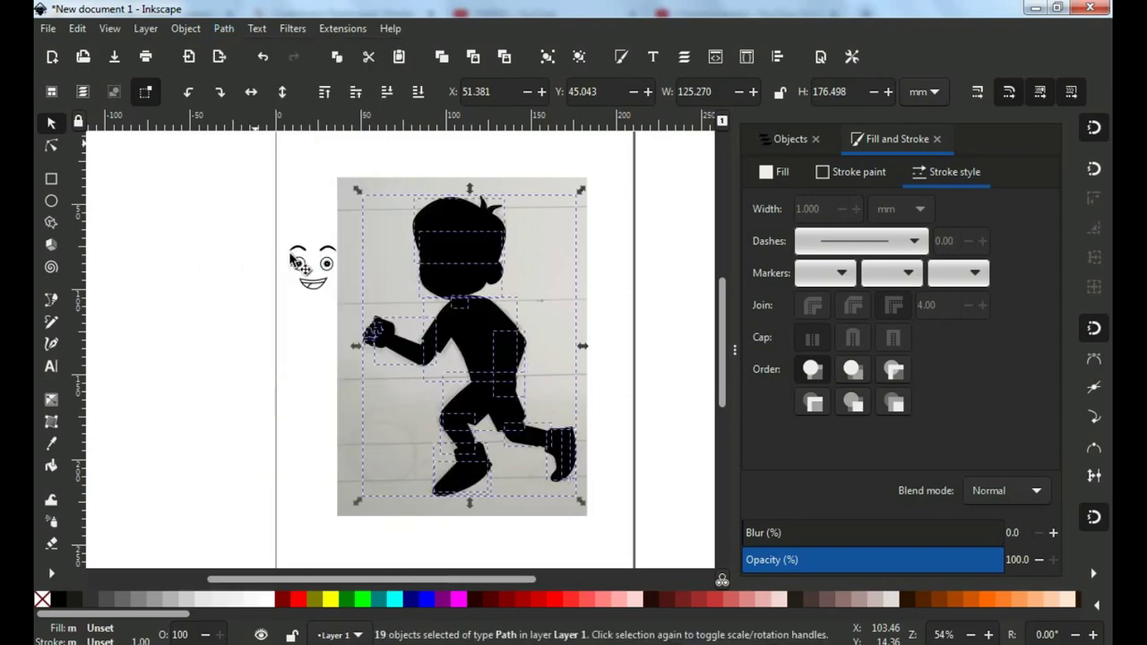
pyautogui.click(218, 339)
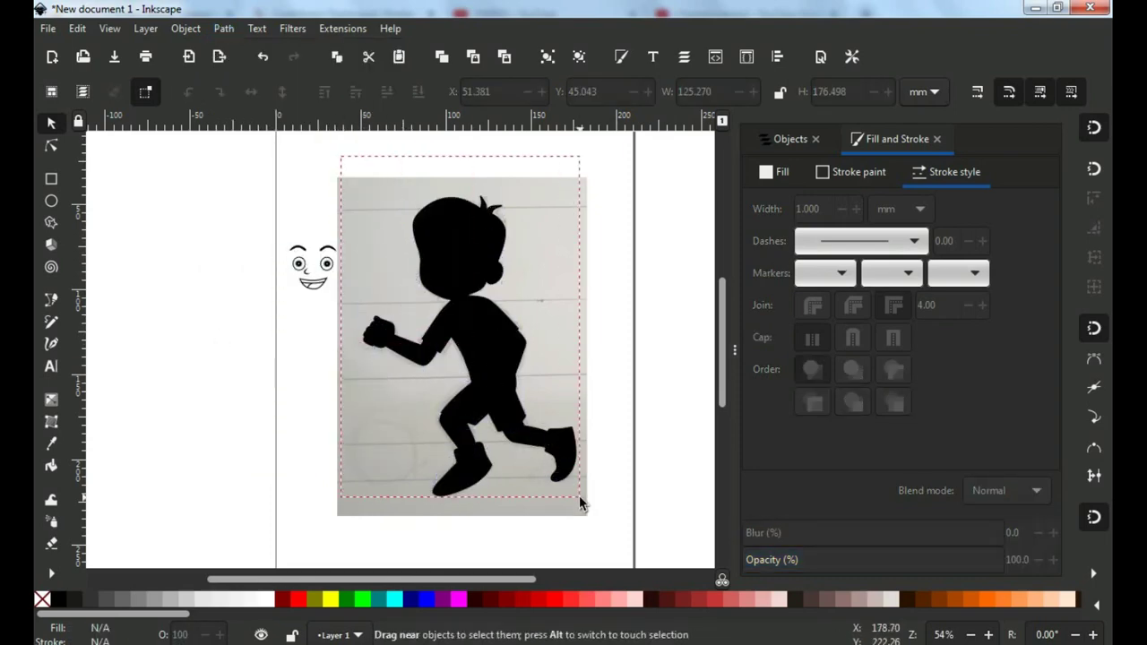
pyautogui.moveTo(582, 505); pyautogui.dragTo(584, 506)
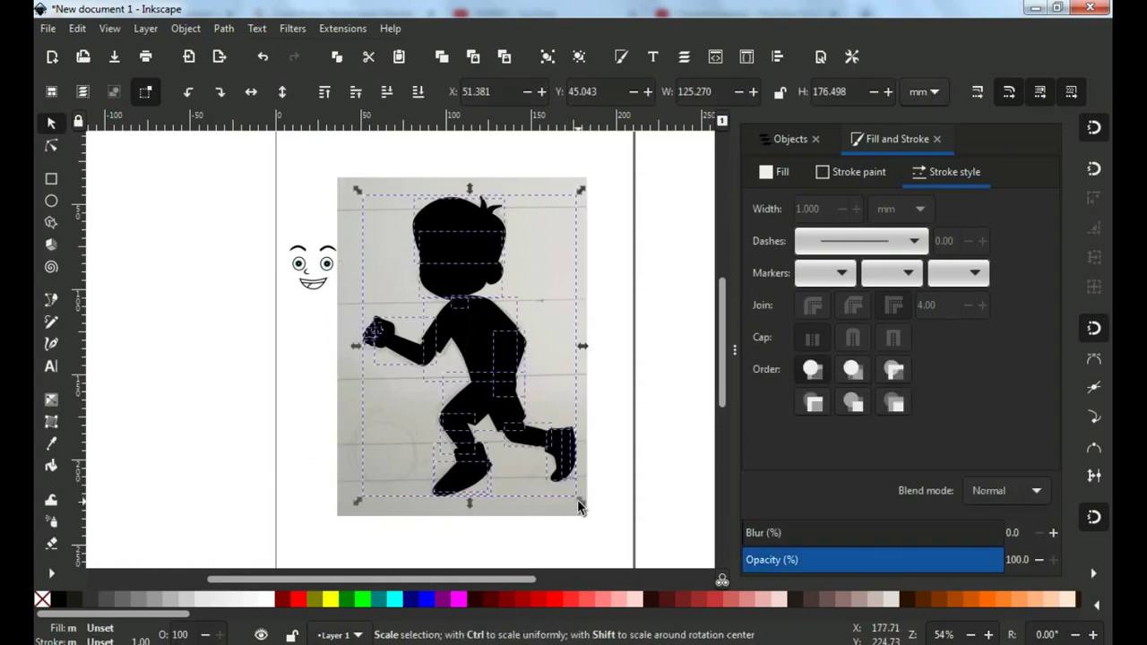
pyautogui.keyDown('ctrl'); pyautogui.scroll(6, 574, 493); pyautogui.keyUp('ctrl')
pyautogui.keyDown('ctrl'); pyautogui.scroll(2, 499, 383); pyautogui.keyUp('ctrl')
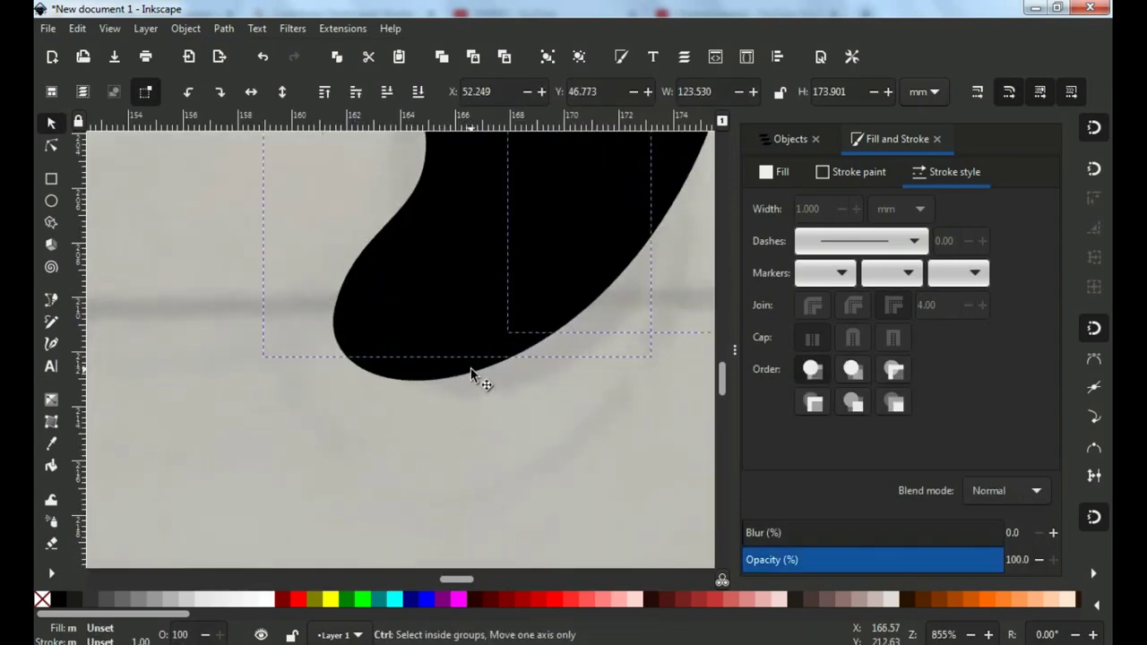
pyautogui.keyDown('ctrl'); pyautogui.scroll(-2, 470, 368); pyautogui.keyUp('ctrl')
pyautogui.keyDown('ctrl'); pyautogui.scroll(-2, 471, 367); pyautogui.keyUp('ctrl')
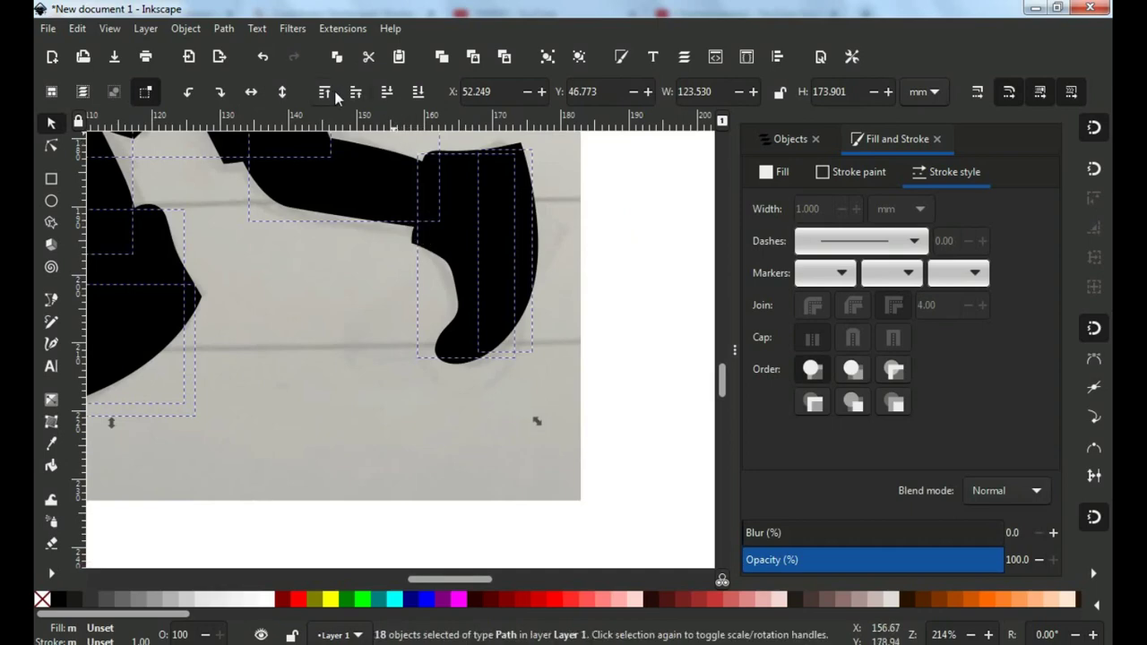
pyautogui.moveTo(430, 208); pyautogui.dragTo(473, 210)
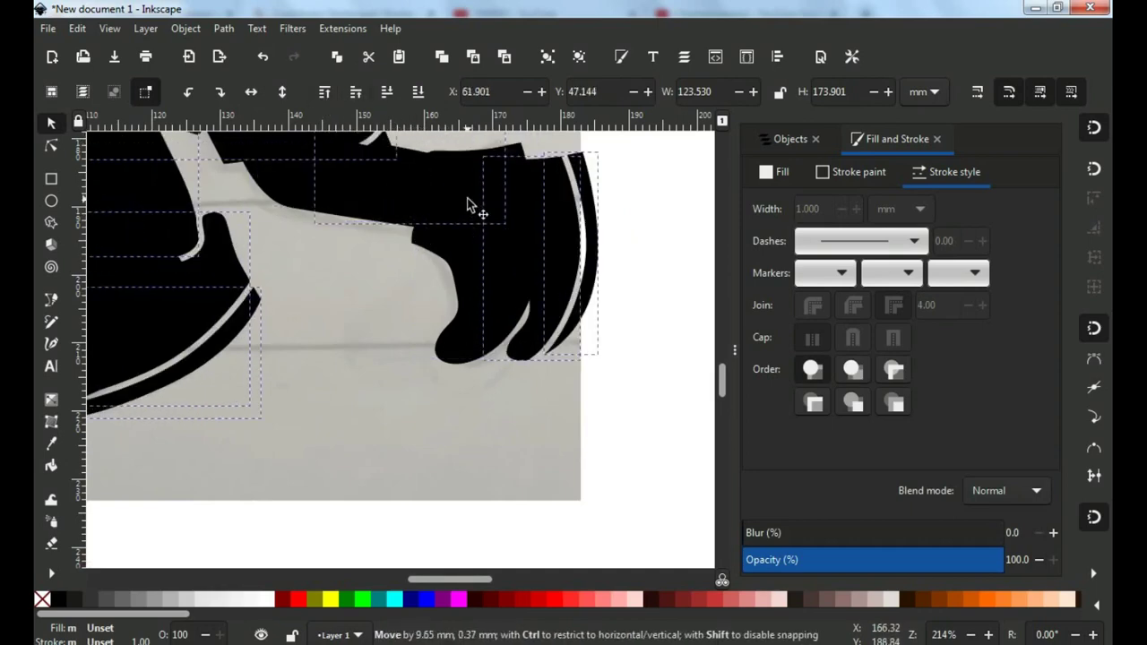
pyautogui.hotkey('ctrl', 'z')
pyautogui.keyDown('ctrl'); pyautogui.scroll(-3, 626, 537); pyautogui.keyUp('ctrl')
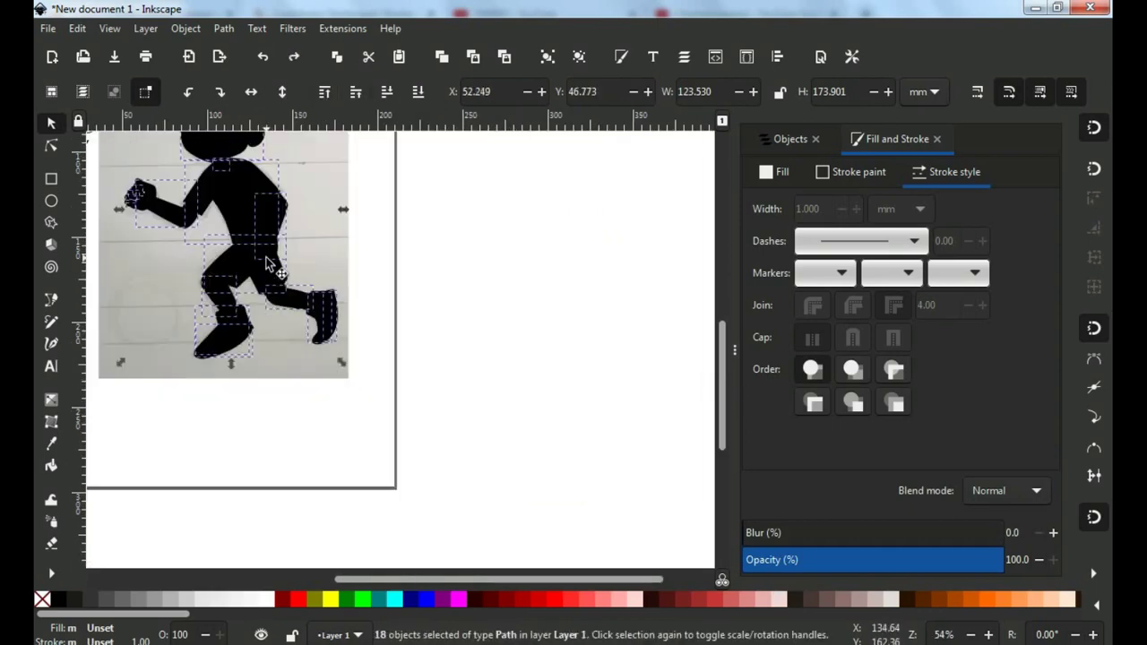
pyautogui.keyDown('ctrl'); pyautogui.scroll(2, 511, 346); pyautogui.keyUp('ctrl')
pyautogui.hscroll(1, 504, 313)
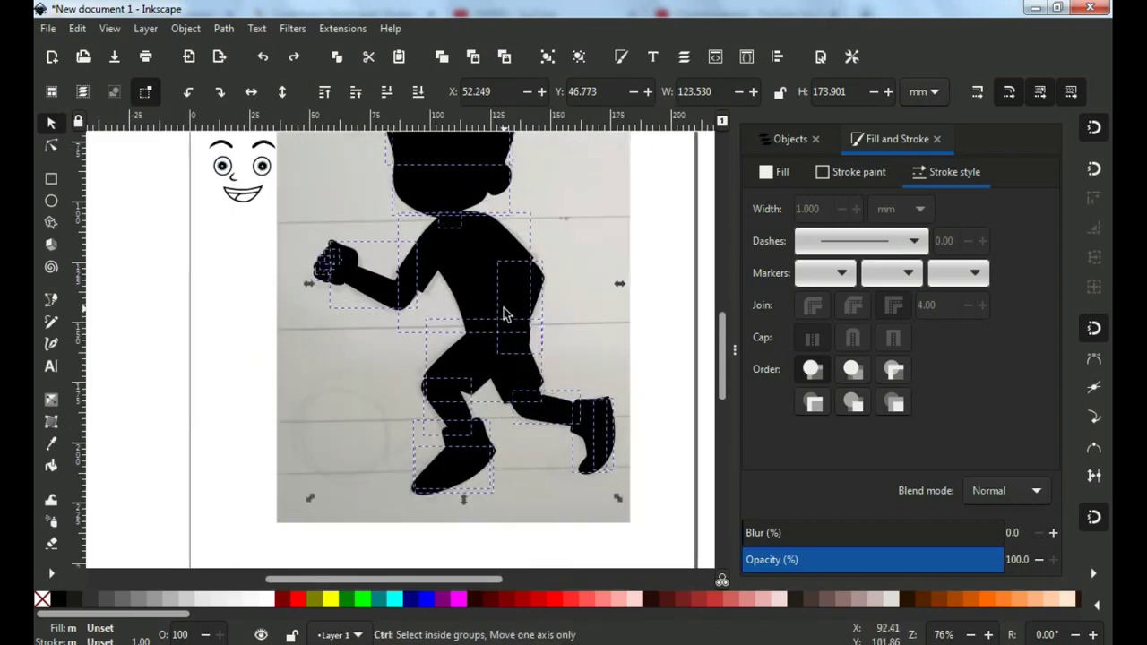
# Fill the silhouette orange and colour the hair dark red
pyautogui.click(1021, 603)
pyautogui.click(660, 411)
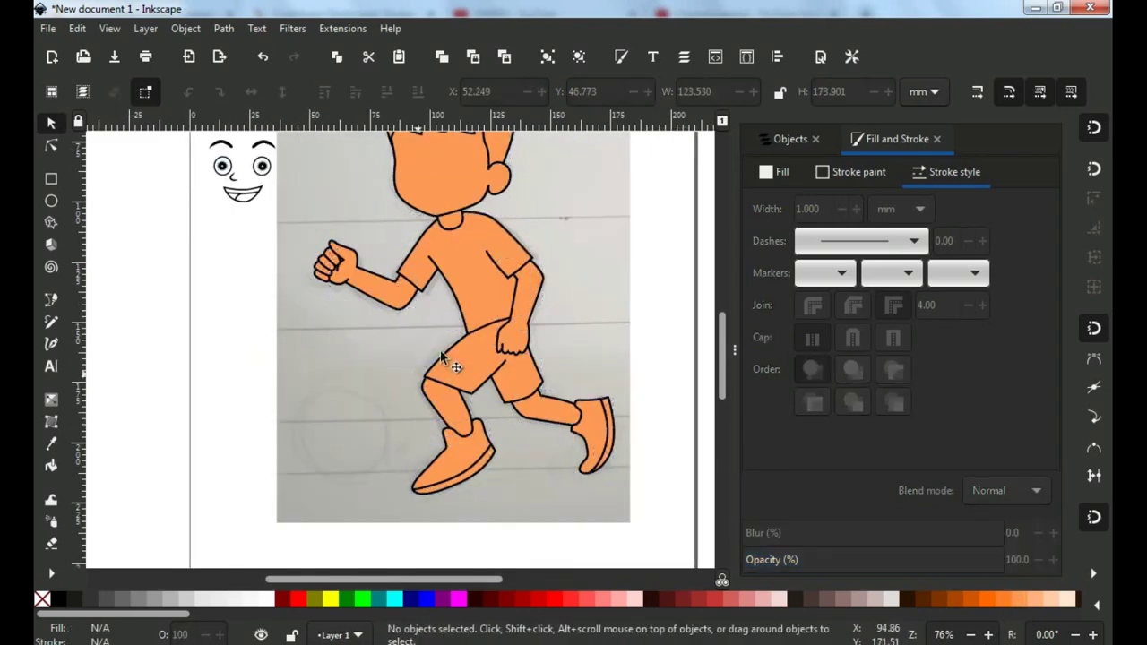
pyautogui.scroll(2, 432, 343)
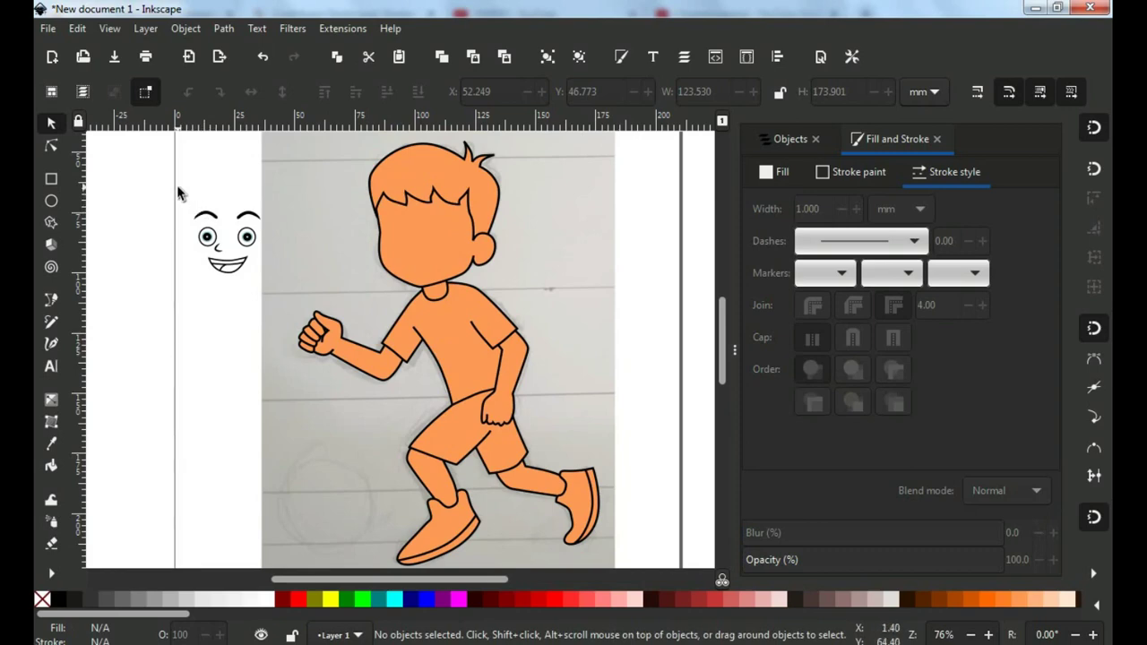
pyautogui.keyDown('ctrl'); pyautogui.click(428, 176); pyautogui.keyUp('ctrl')
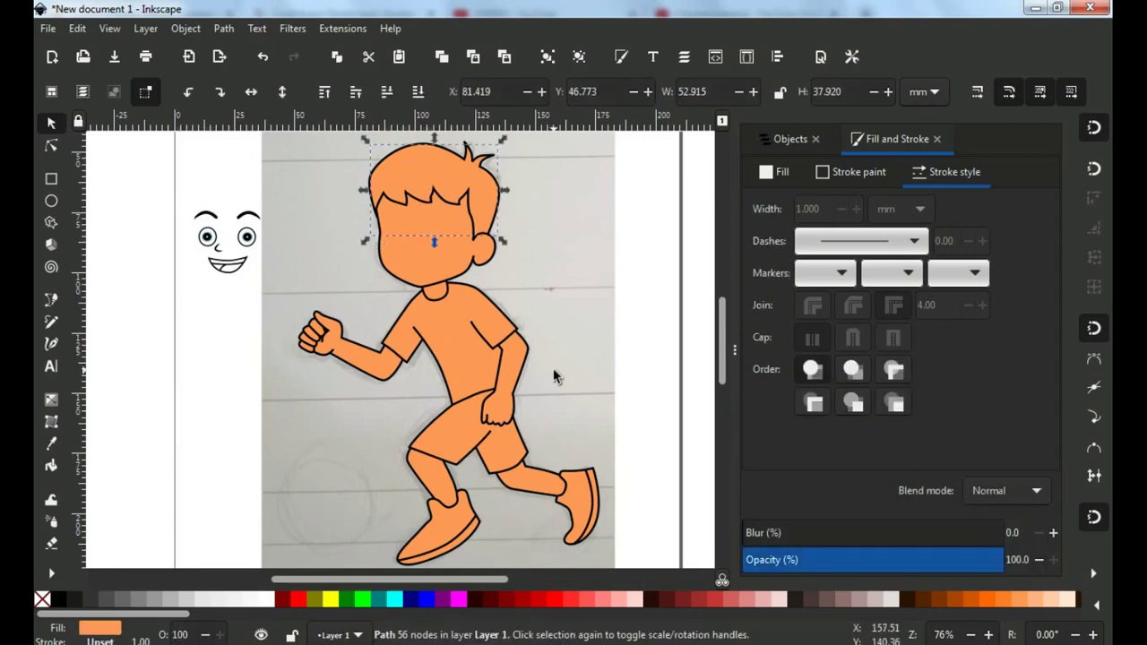
pyautogui.click(490, 595)
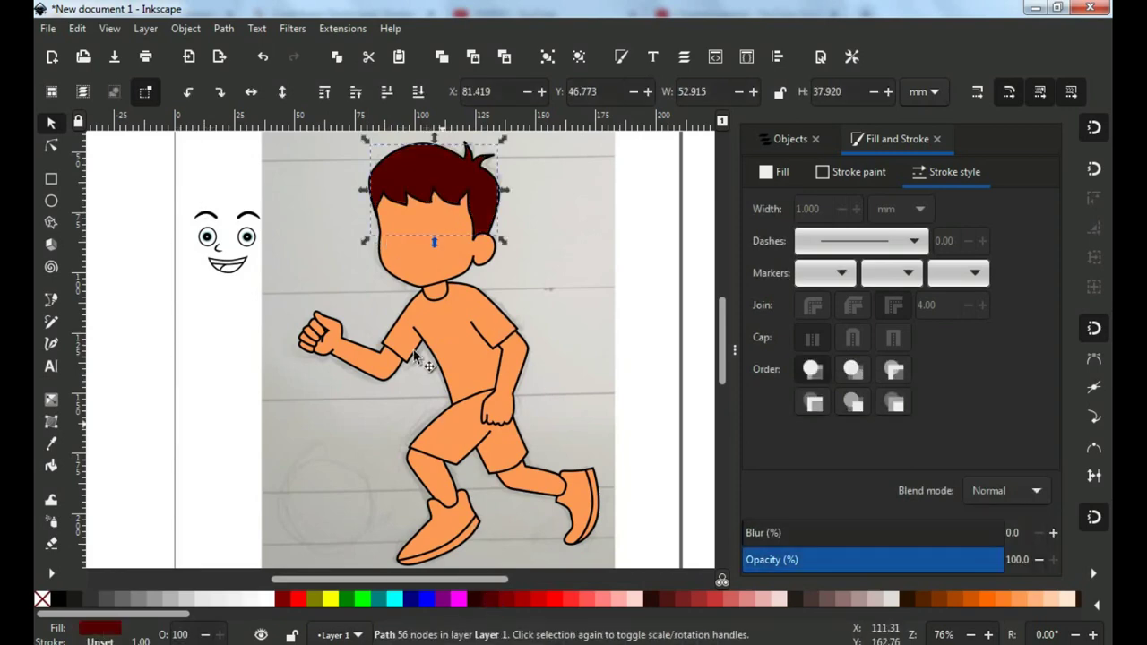
# Union the fist and arm pieces into one shape
pyautogui.keyDown('shift'); pyautogui.click(341, 348); pyautogui.keyUp('shift')
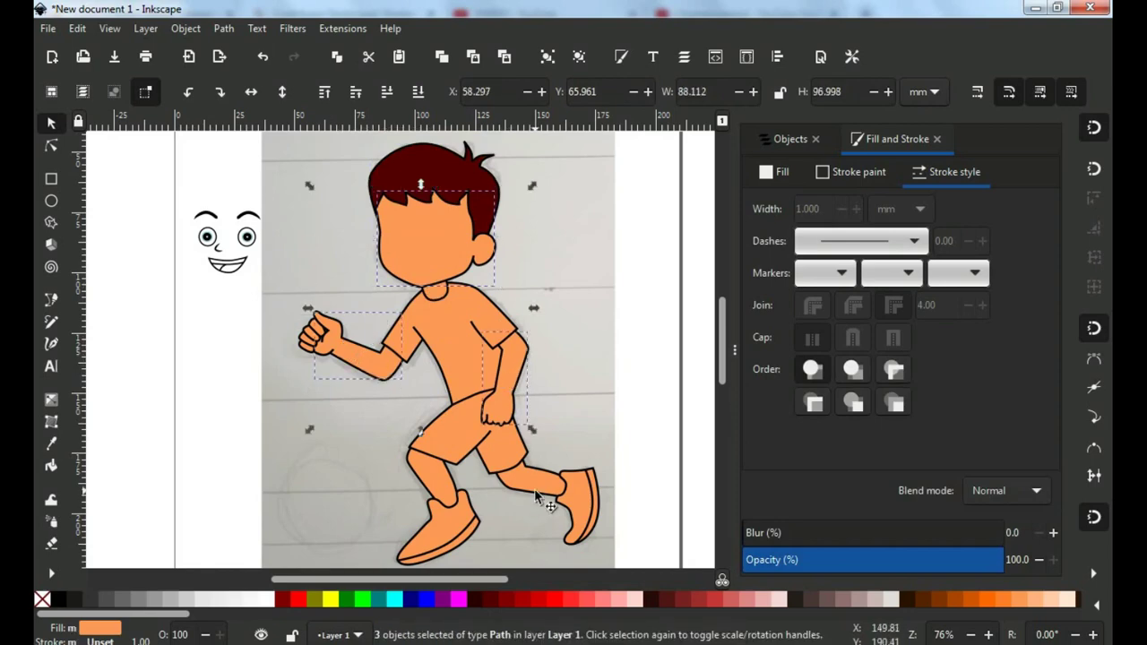
pyautogui.scroll(2, 315, 366)
pyautogui.scroll(2, 309, 354)
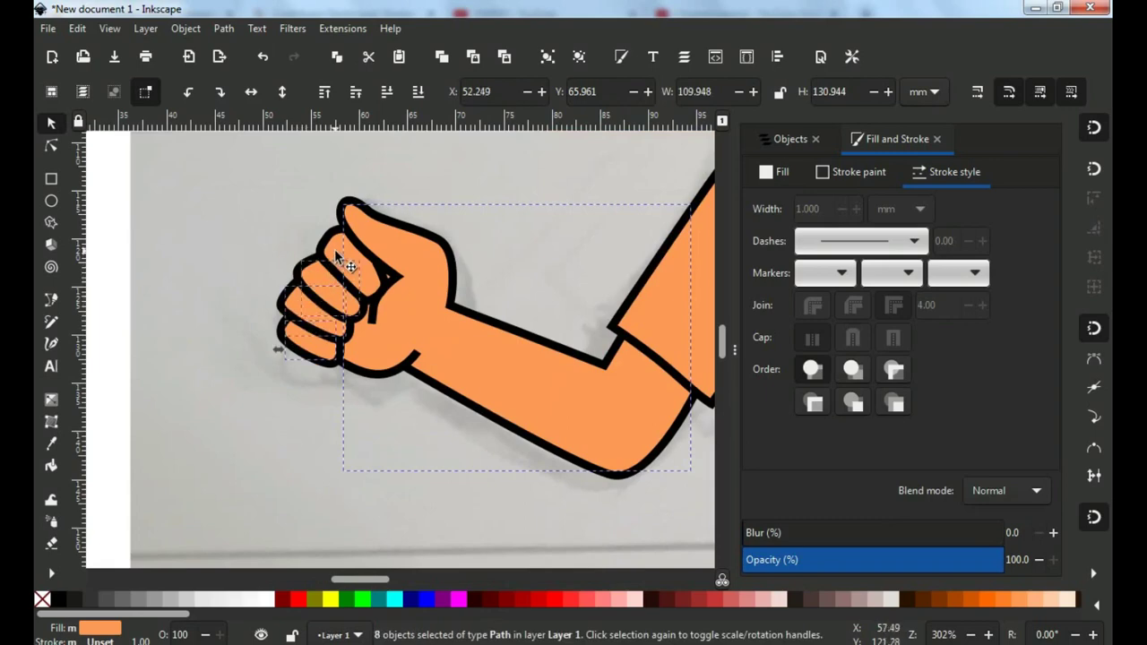
pyautogui.click(186, 28)
pyautogui.click(243, 108)
pyautogui.scroll(-3, 442, 307)
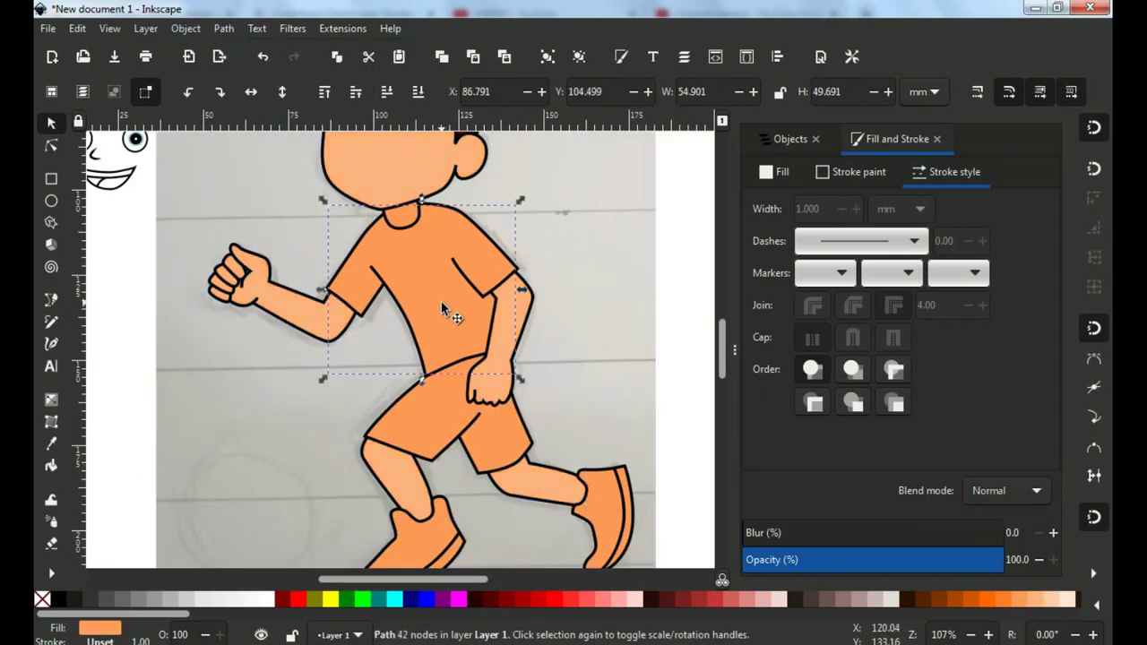
# Colour the shirt teal and the shorts maroon
pyautogui.click(520, 599)
pyautogui.click(381, 599)
pyautogui.click(422, 410)
pyautogui.click(507, 599)
pyautogui.scroll(-1, 445, 516)
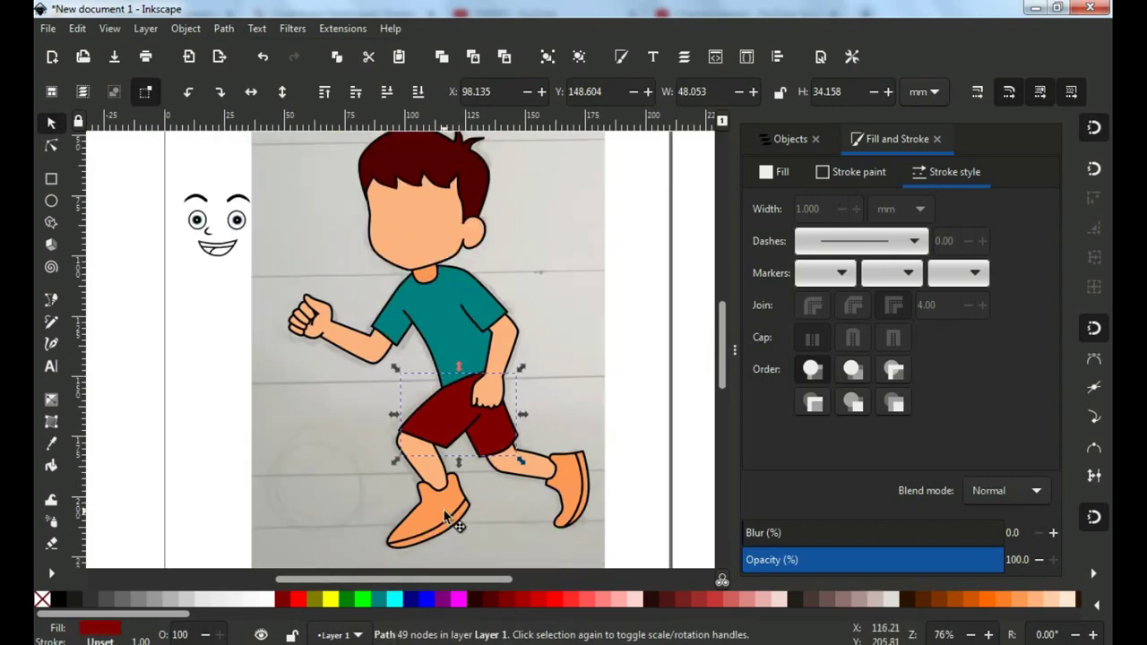
# Colour both shoes dark grey, union them, and recolour the skin peach #FFB380
pyautogui.click(446, 515)
pyautogui.click(224, 27)
pyautogui.click(73, 599)
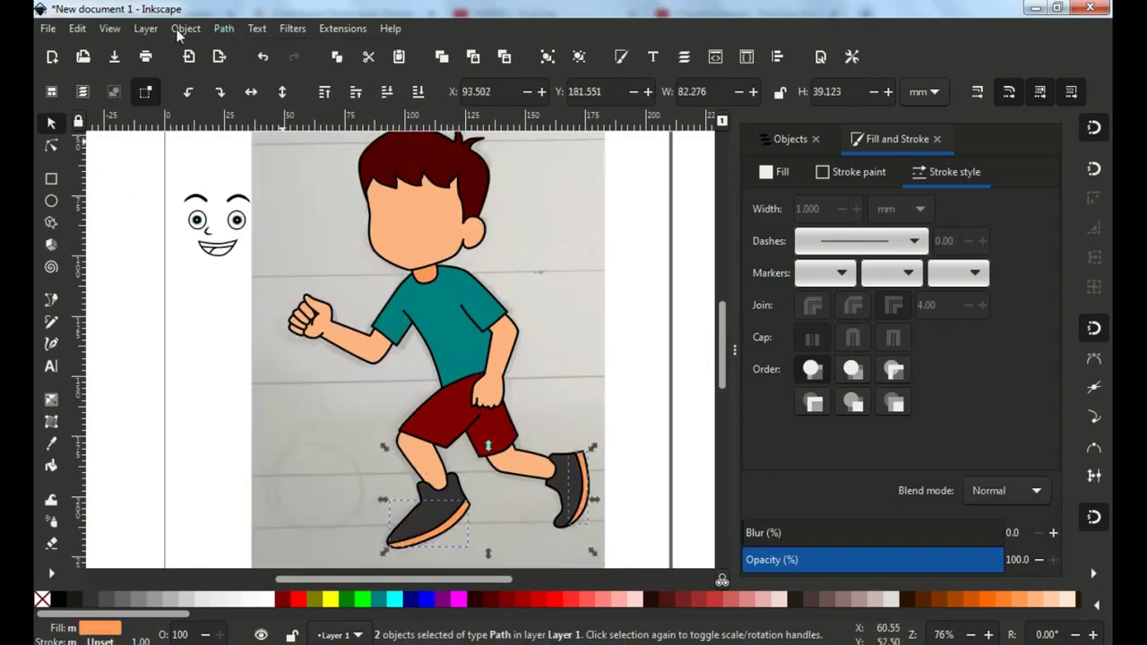
pyautogui.click(224, 28)
pyautogui.click(243, 107)
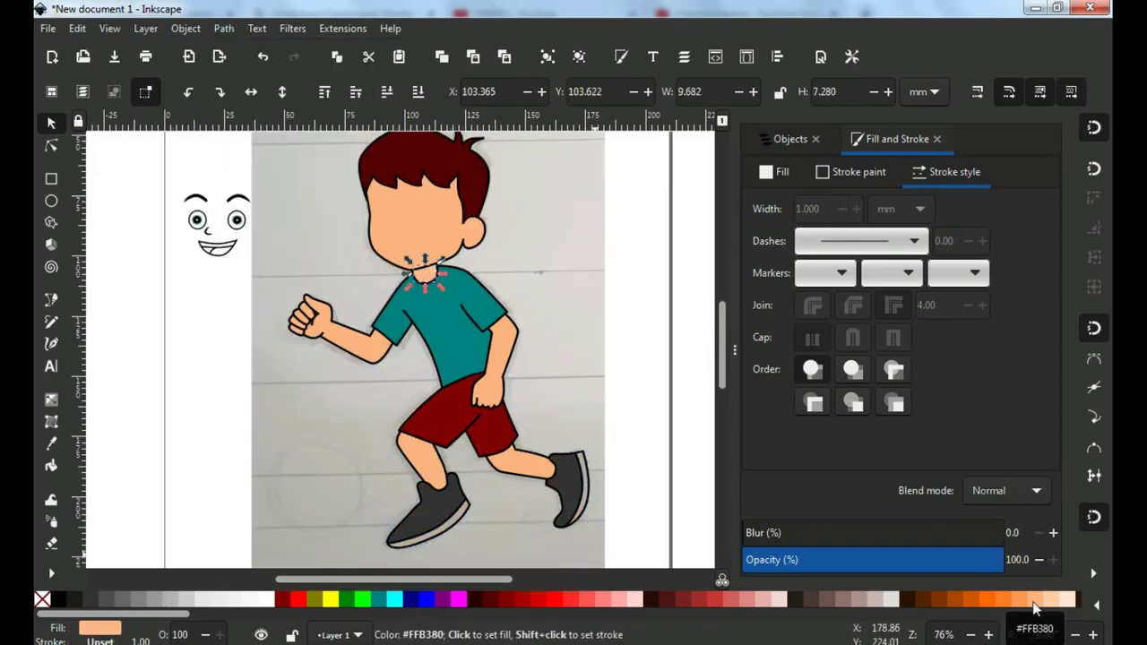
pyautogui.click(224, 27)
# Break the mouth apart into separate pieces, then undo back to the intact mouth
pyautogui.press('Escape')
pyautogui.press('Escape')
pyautogui.click(217, 244)
pyautogui.scroll(3, 207, 250)
pyautogui.click(224, 28)
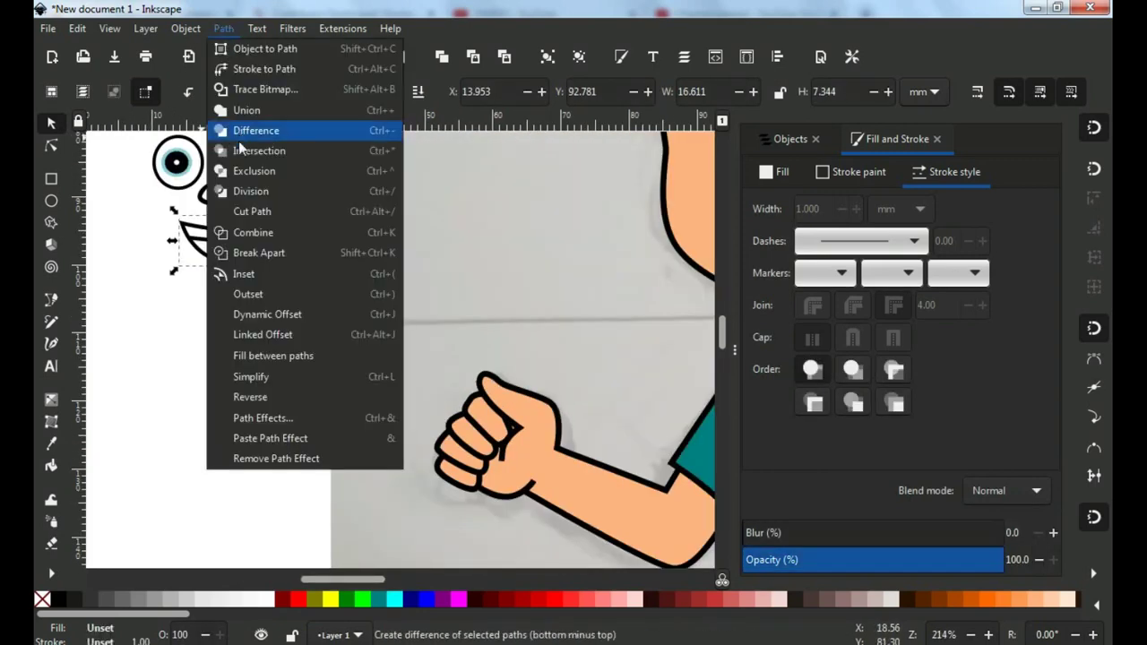
pyautogui.click(243, 251)
pyautogui.scroll(1, 224, 227)
pyautogui.scroll(2, 305, 219)
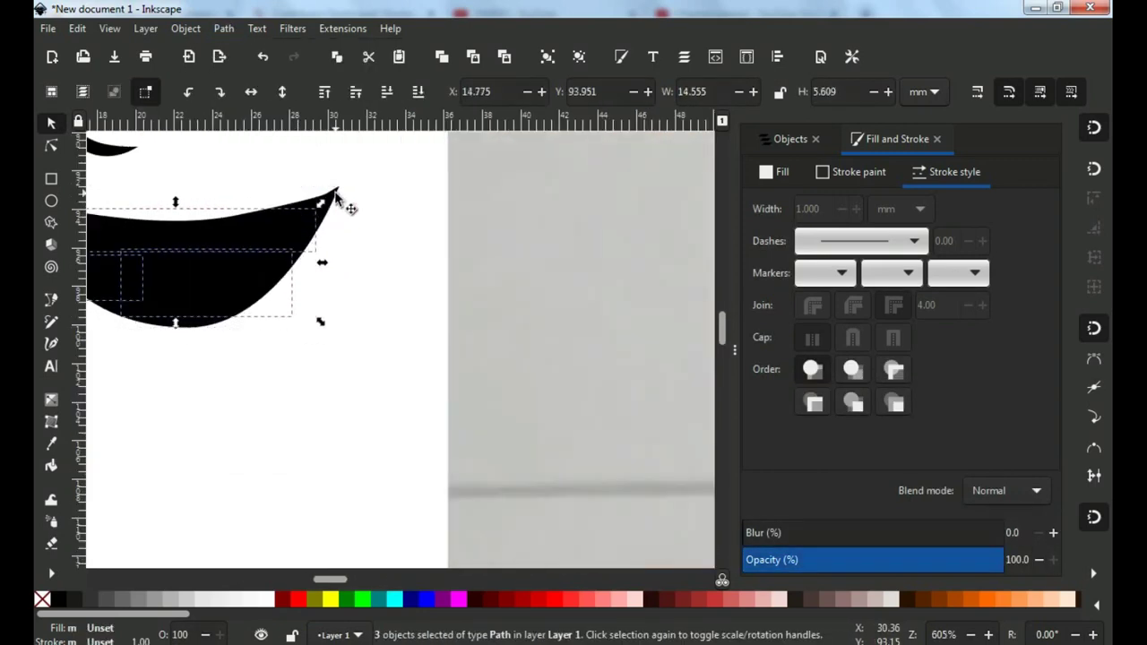
pyautogui.click(288, 242)
pyautogui.hscroll(-5, 354, 195)
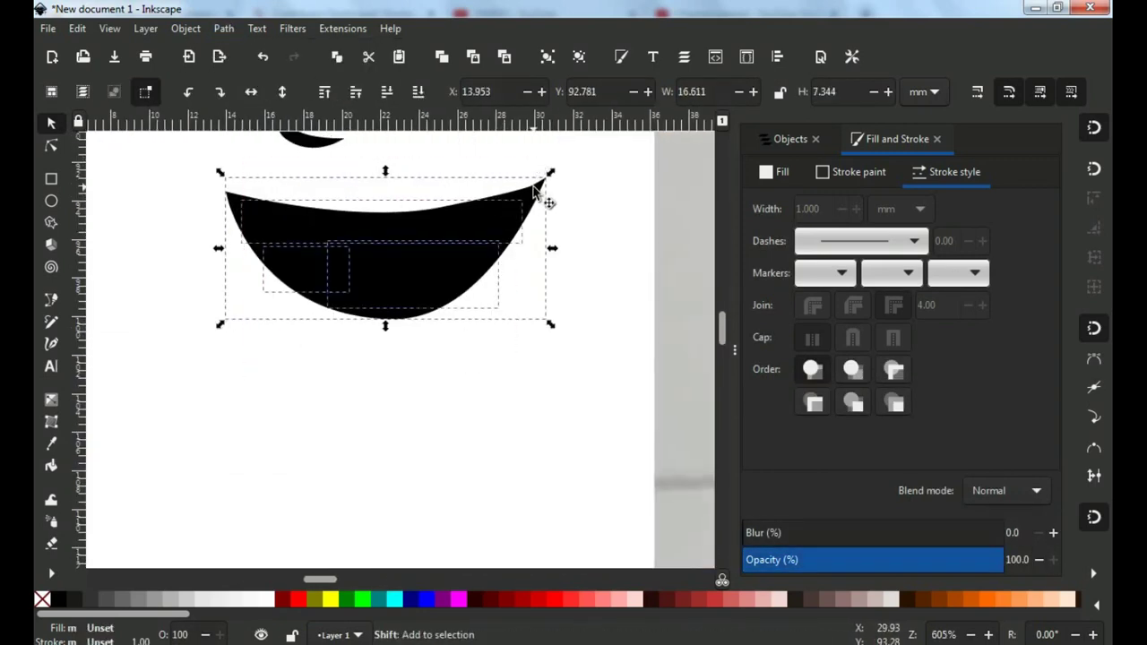
pyautogui.hotkey('ctrl', 'z')
pyautogui.press('Tab')
# Colour the tongue dark red and move all the face parts onto the boy's head
pyautogui.click(313, 262)
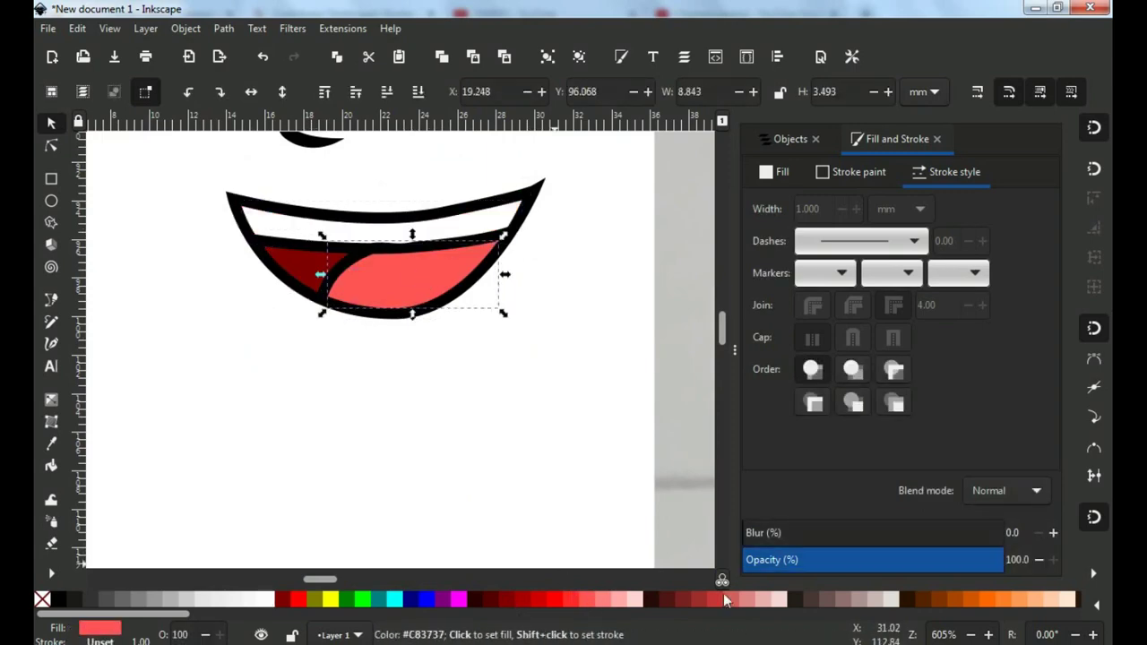
pyautogui.scroll(-4, 398, 254)
pyautogui.hotkey('ctrl', 'a')
pyautogui.scroll(-3, 403, 303)
pyautogui.moveTo(440, 336); pyautogui.dragTo(501, 264)
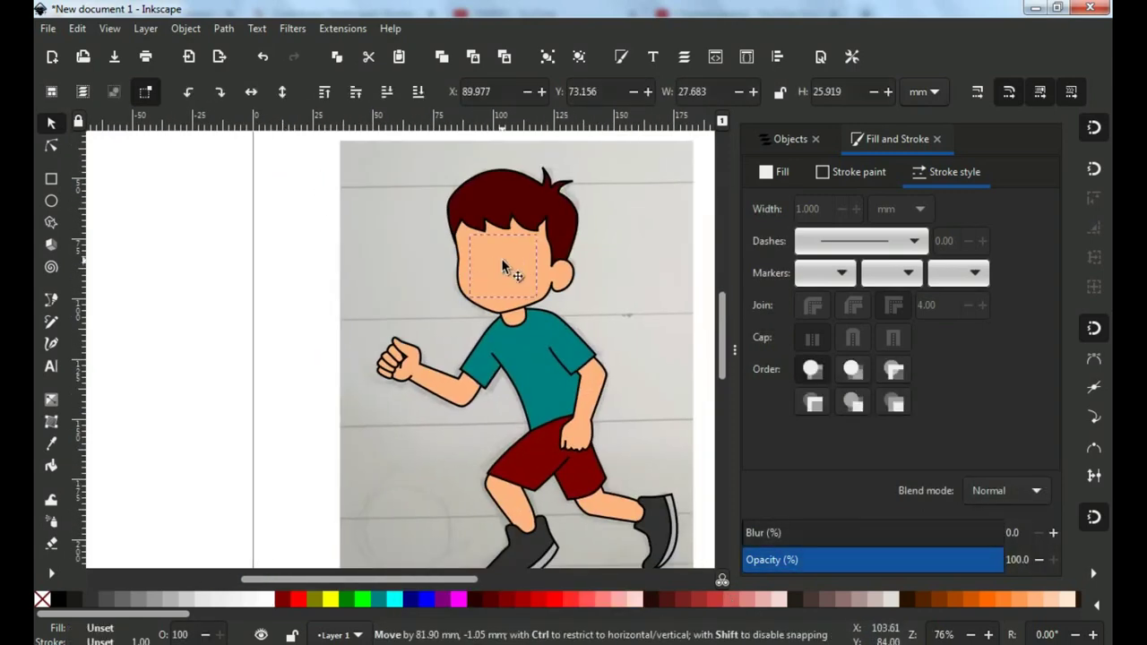
pyautogui.moveTo(502, 305); pyautogui.dragTo(497, 309)
pyautogui.scroll(3, 489, 281)
# Duplicate the hair shape and draw a zigzag outline over it
pyautogui.click(165, 262)
pyautogui.press('5')
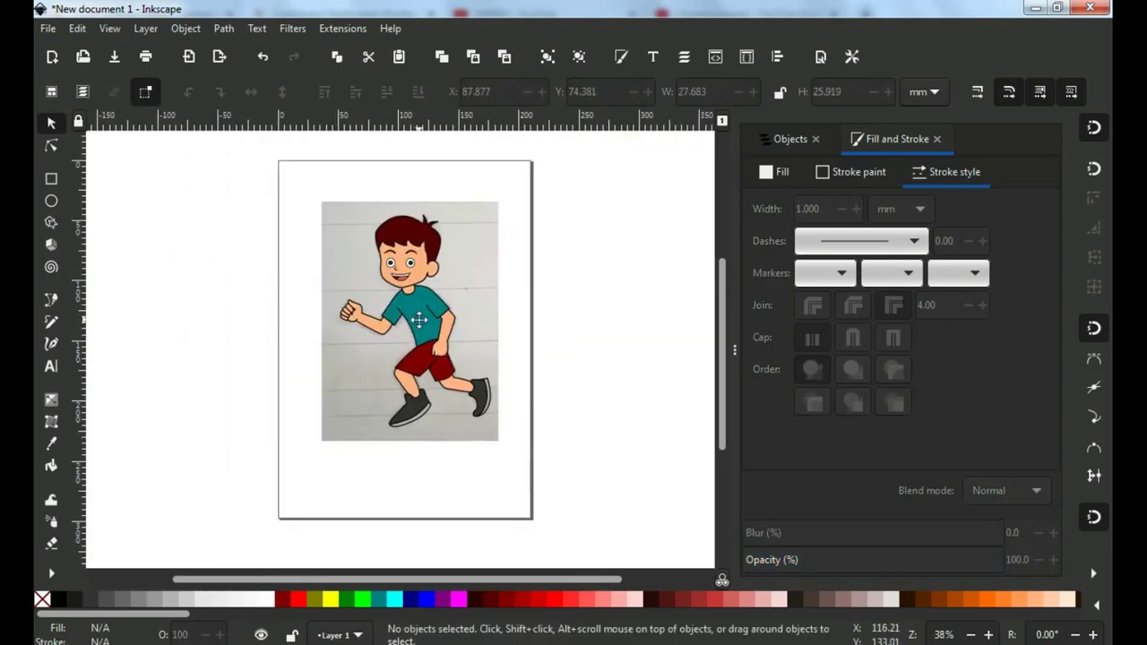
pyautogui.scroll(3, 404, 224)
pyautogui.click(404, 225)
pyautogui.click(77, 28)
pyautogui.click(126, 257)
pyautogui.press('b')
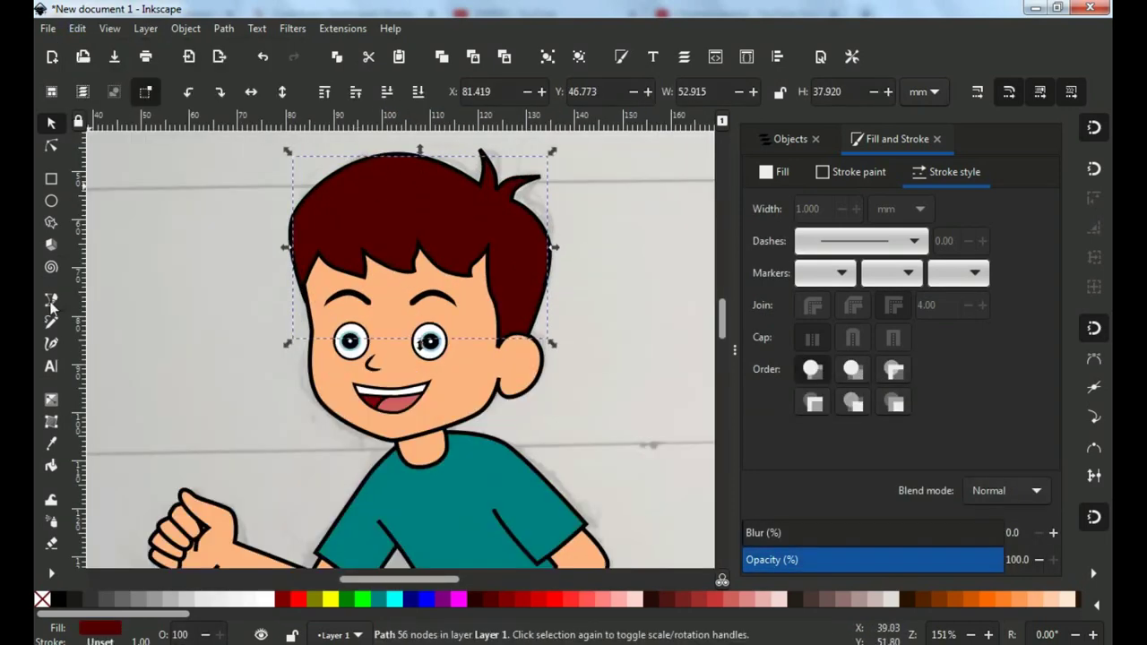
pyautogui.scroll(2, 334, 224)
pyautogui.click(278, 174)
pyautogui.click(304, 238)
pyautogui.moveTo(481, 220); pyautogui.dragTo(511, 247)
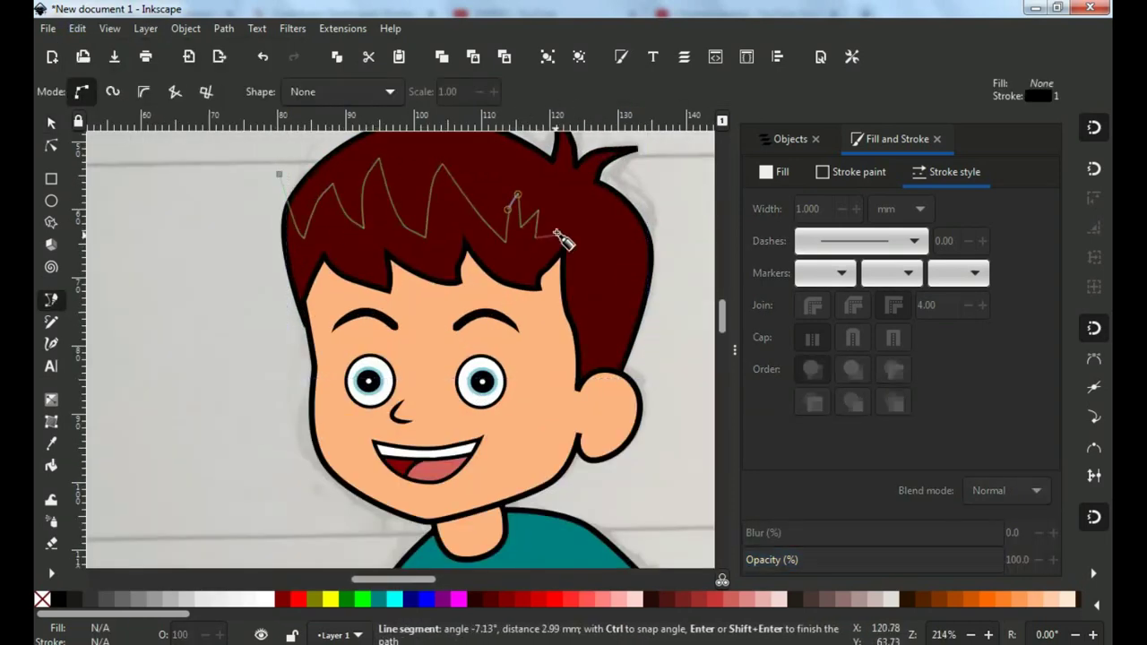
pyautogui.click(660, 263)
# Intersect the zigzag with the hair copy to leave darker shaded hair spikes
pyautogui.click(687, 455)
pyautogui.click(278, 174)
pyautogui.press('s')
pyautogui.keyDown('shift'); pyautogui.click(430, 146); pyautogui.keyUp('shift')
pyautogui.click(223, 28)
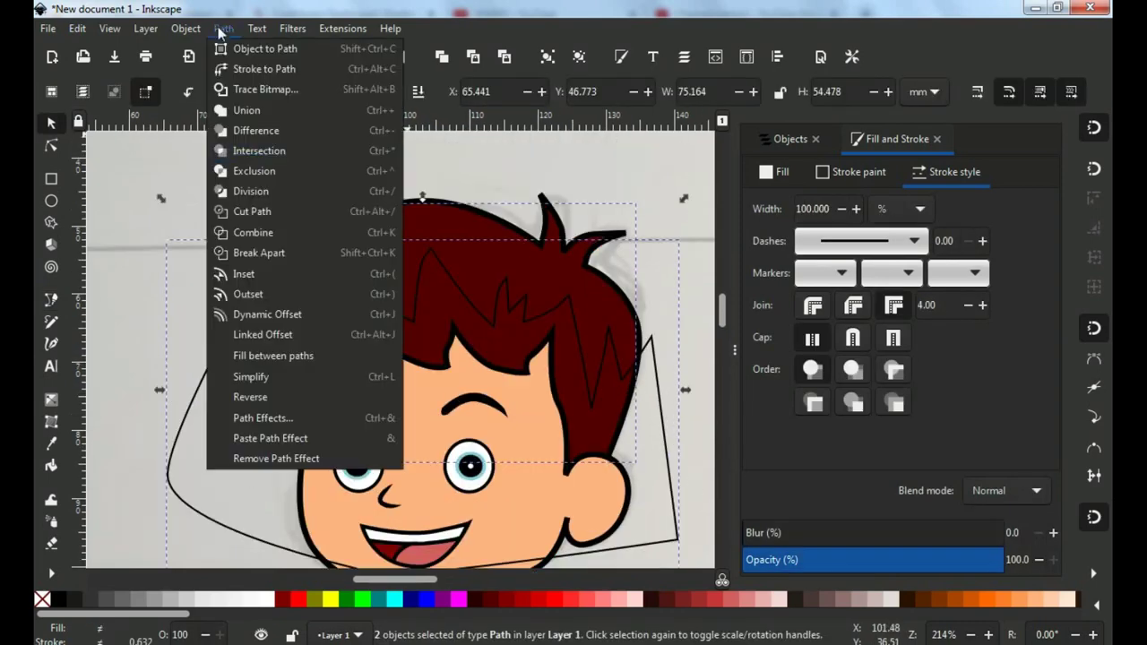
pyautogui.click(259, 150)
pyautogui.press('-')
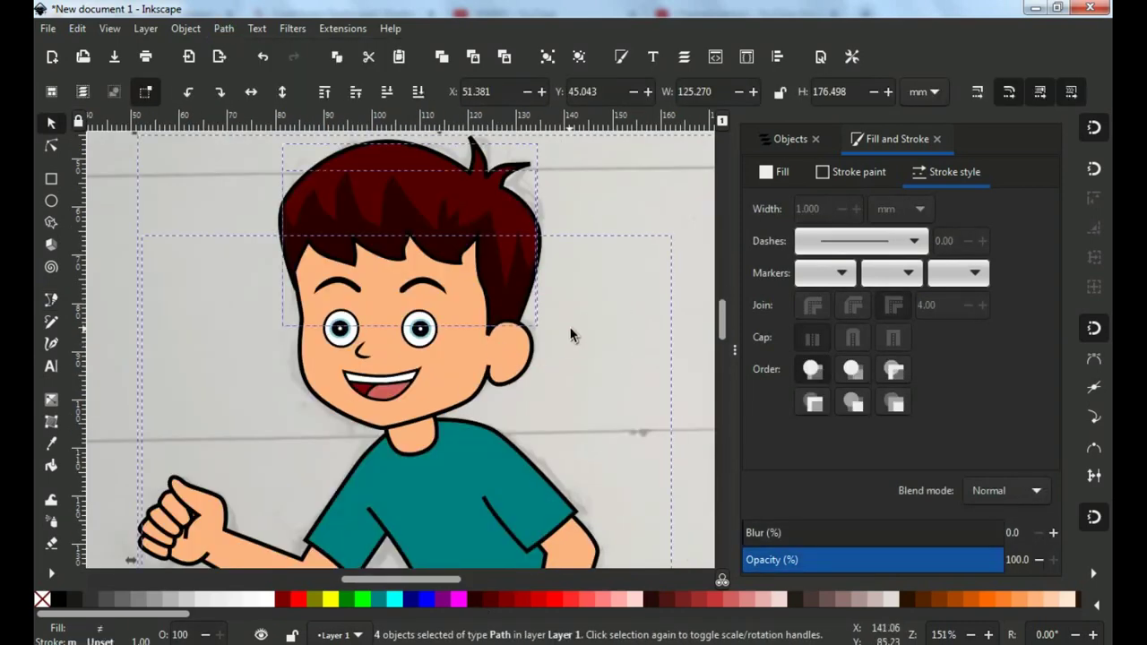
# Draw the inner ear curve, convert it with Stroke to Path, and edit its nodes into tapered ends
pyautogui.press('b')
pyautogui.scroll(3, 497, 377)
pyautogui.moveTo(510, 256); pyautogui.dragTo(552, 270)
pyautogui.press('Return')
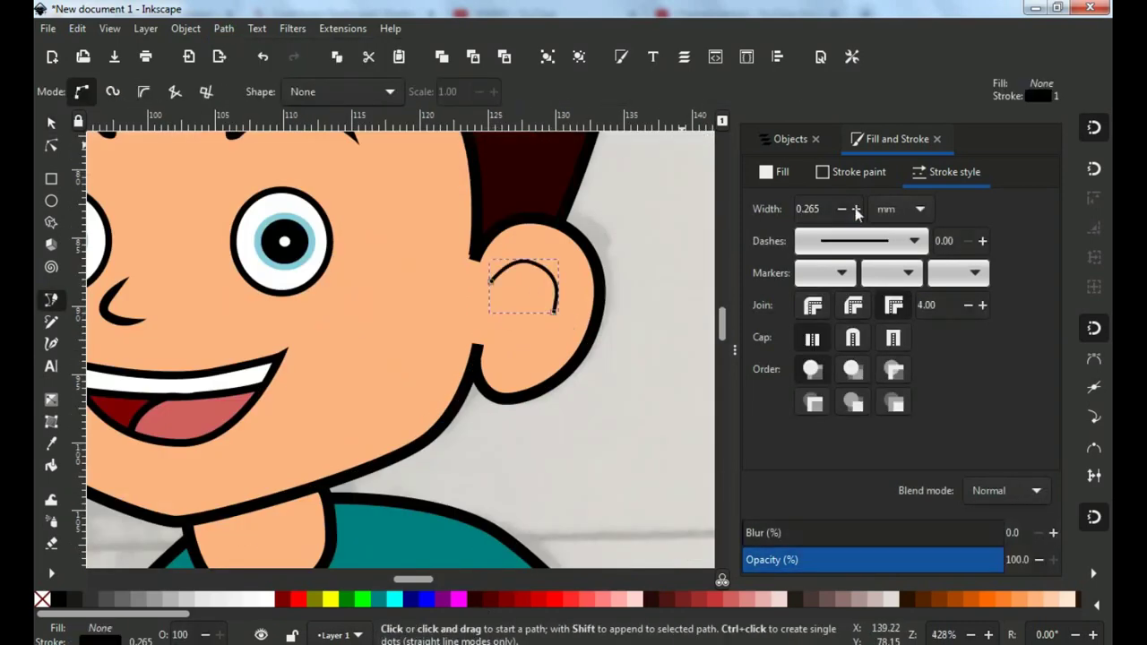
pyautogui.click(224, 28)
pyautogui.click(260, 72)
pyautogui.press('n')
pyautogui.scroll(3, 484, 254)
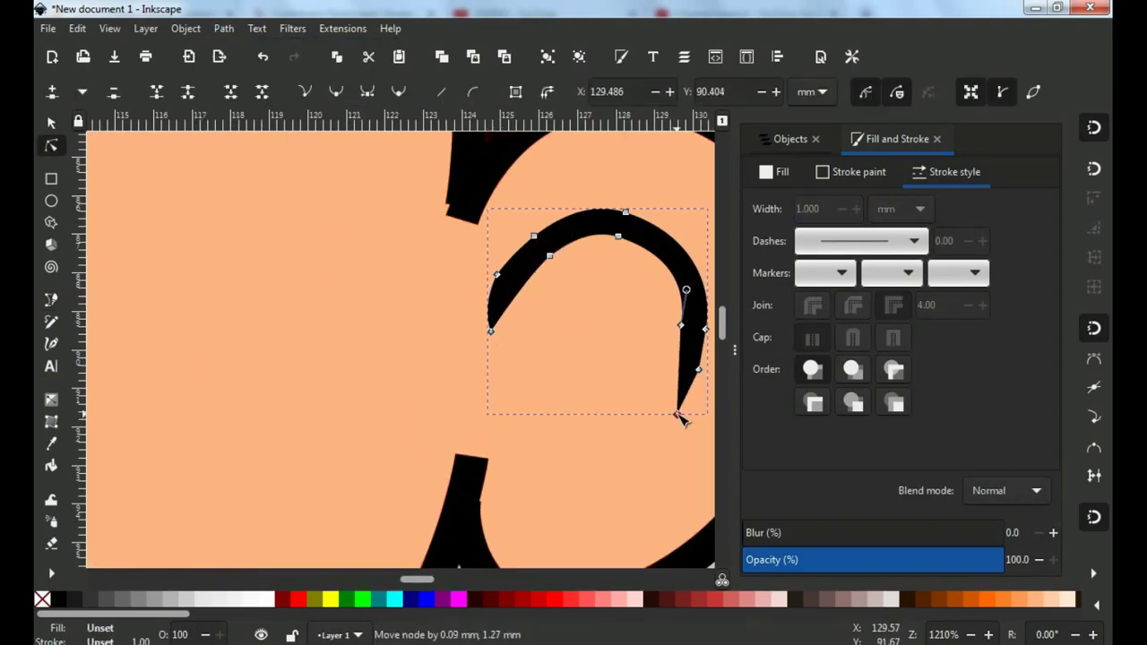
pyautogui.scroll(-4, 681, 419)
pyautogui.scroll(3, 553, 374)
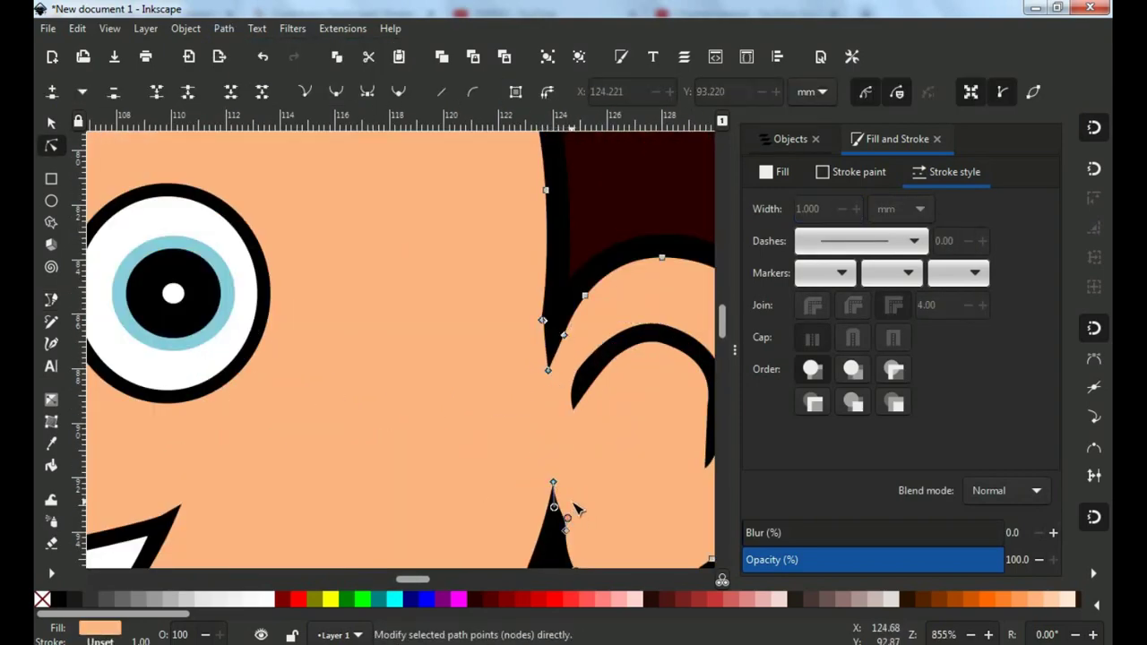
pyautogui.scroll(-5, 577, 509)
pyautogui.scroll(-2, 448, 358)
# Select the teal shirt and duplicate it for a shadow layer
pyautogui.press('s')
pyautogui.click(430, 341)
pyautogui.click(77, 27)
# Intersect a drawn shadow outline with the shirt copy and fill it darker teal
pyautogui.press('Escape')
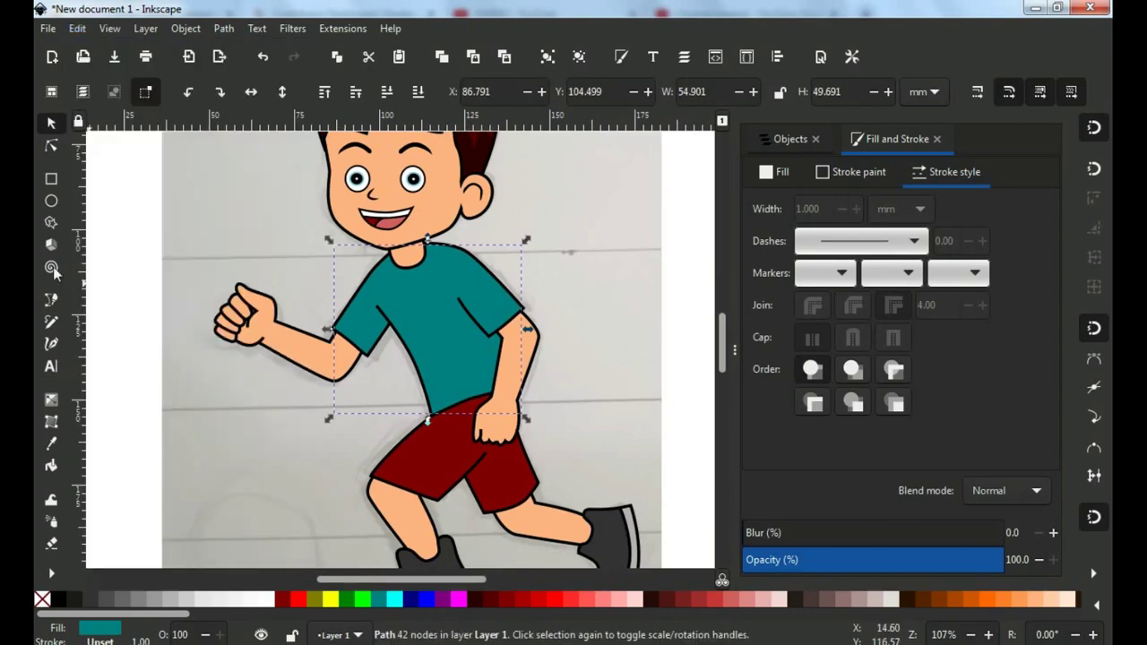
pyautogui.click(52, 300)
pyautogui.click(344, 347)
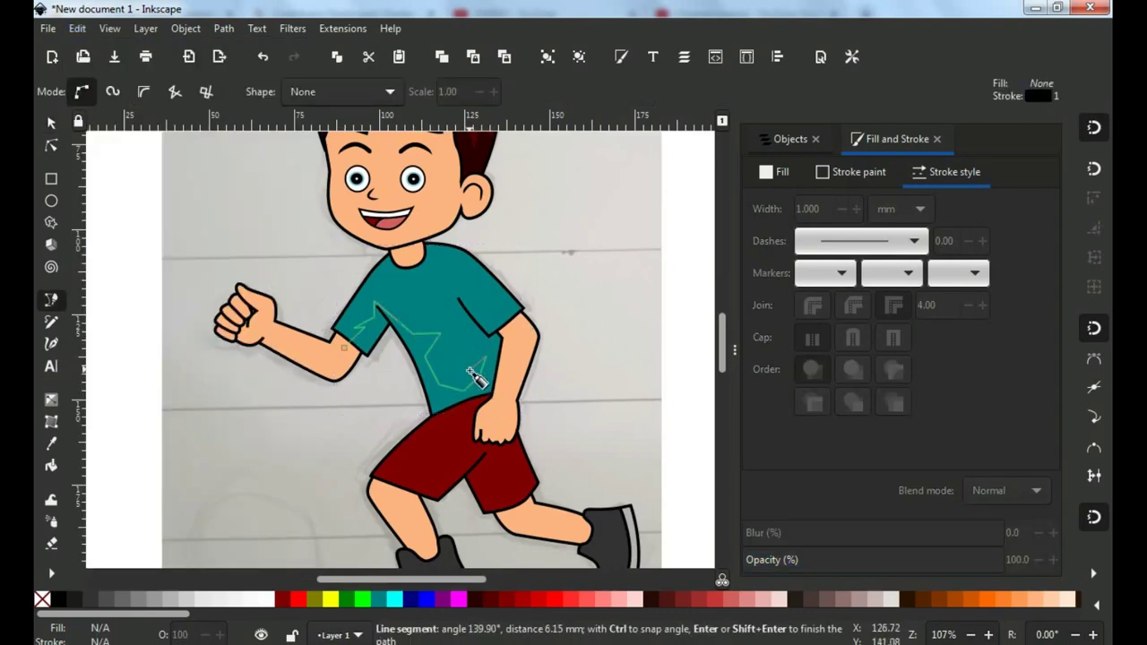
pyautogui.click(345, 347)
pyautogui.press('s')
pyautogui.keyDown('shift'); pyautogui.click(430, 376); pyautogui.keyUp('shift')
pyautogui.click(224, 27)
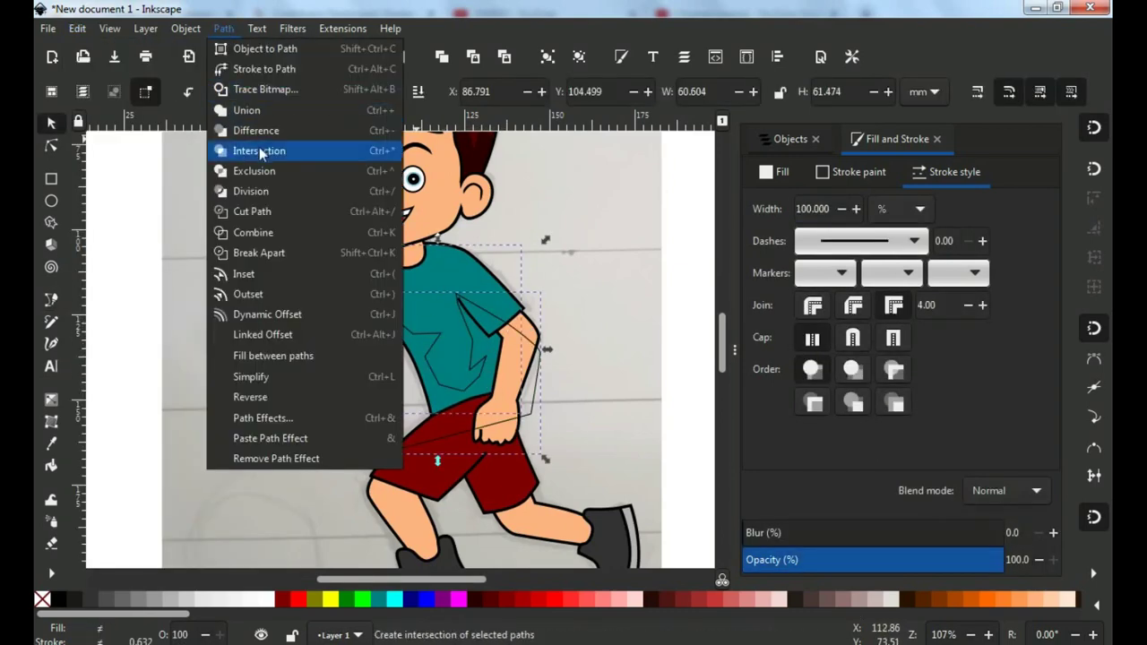
pyautogui.click(260, 148)
pyautogui.click(776, 171)
pyautogui.click(901, 369)
# Duplicate the red shorts and intersect a zigzag shadow outline with the copy
pyautogui.click(457, 457)
pyautogui.scroll(-3, 457, 403)
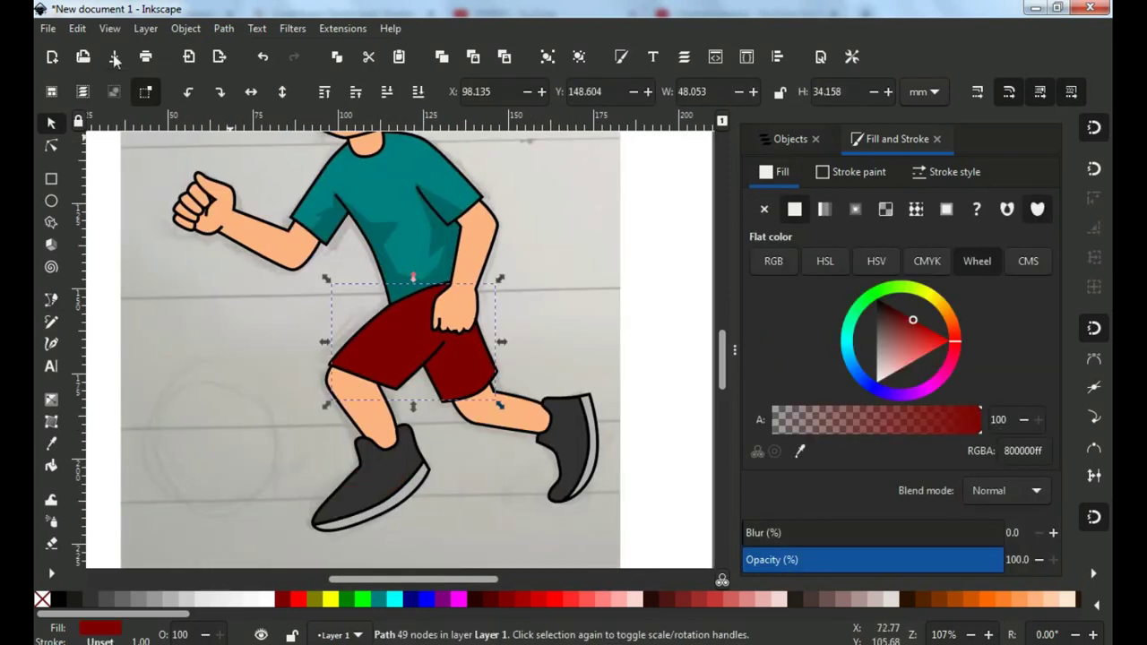
pyautogui.click(78, 28)
pyautogui.click(130, 257)
pyautogui.click(340, 381)
pyautogui.click(396, 355)
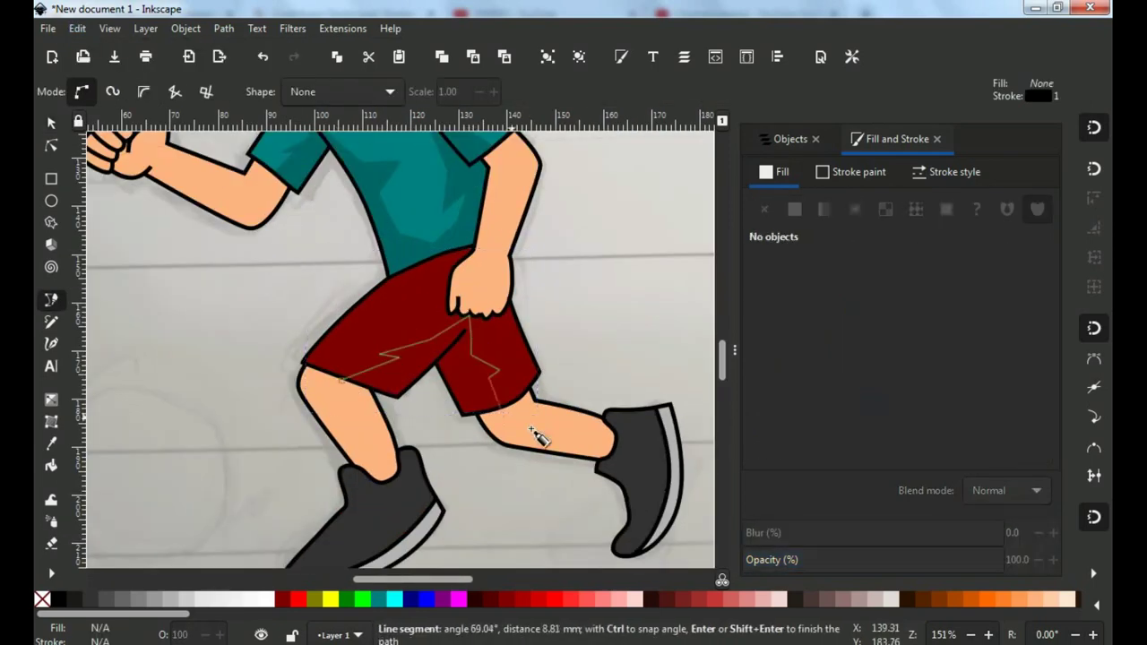
pyautogui.click(340, 380)
pyautogui.press('s')
pyautogui.keyDown('shift'); pyautogui.click(412, 340); pyautogui.keyUp('shift')
pyautogui.click(224, 28)
pyautogui.click(260, 149)
# Temporarily remove the face features
pyautogui.press('Escape')
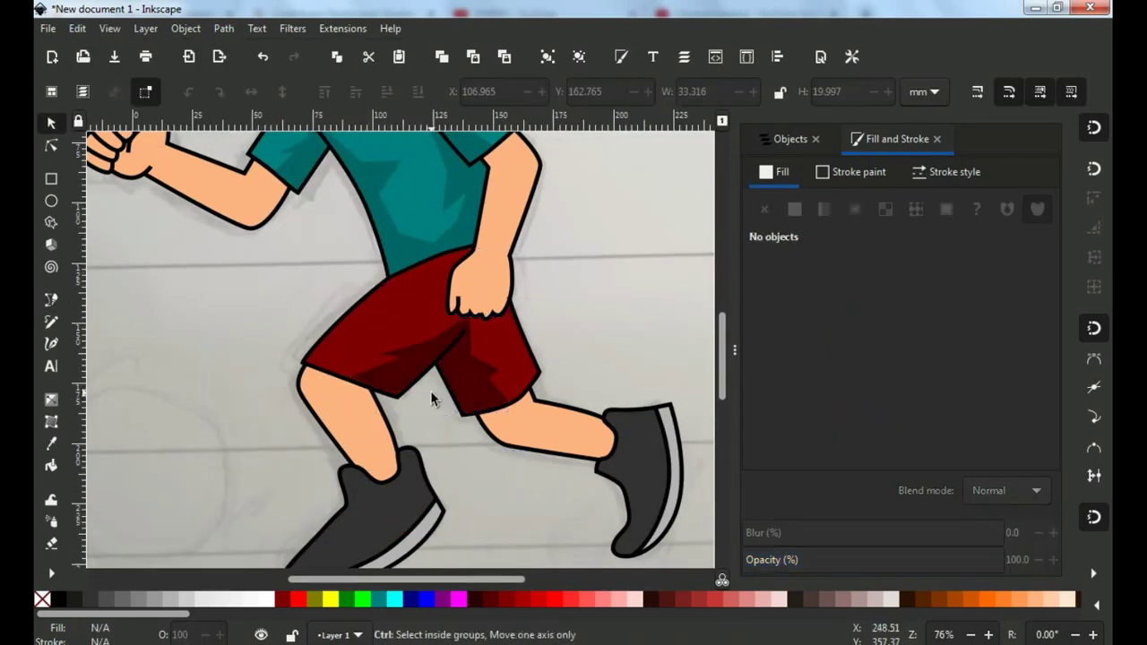
pyautogui.click(385, 215)
pyautogui.click(77, 28)
pyautogui.click(90, 313)
# Draw shadow outlines over the face, torso, arm and leg down to the right foot
pyautogui.press('b')
pyautogui.click(387, 175)
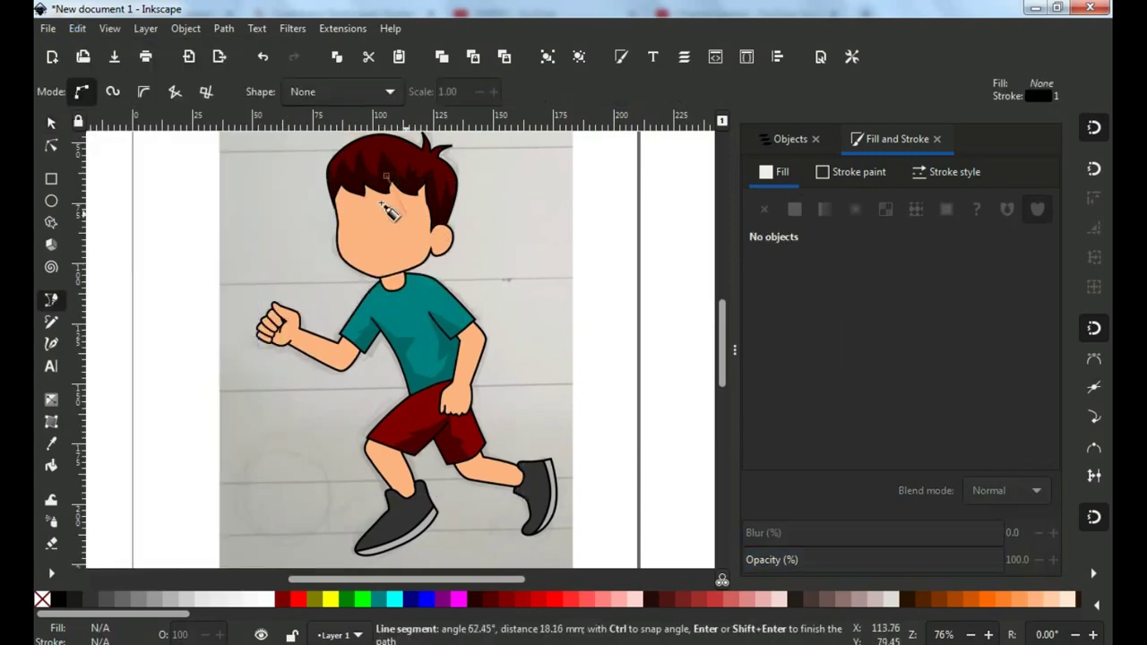
pyautogui.click(479, 258)
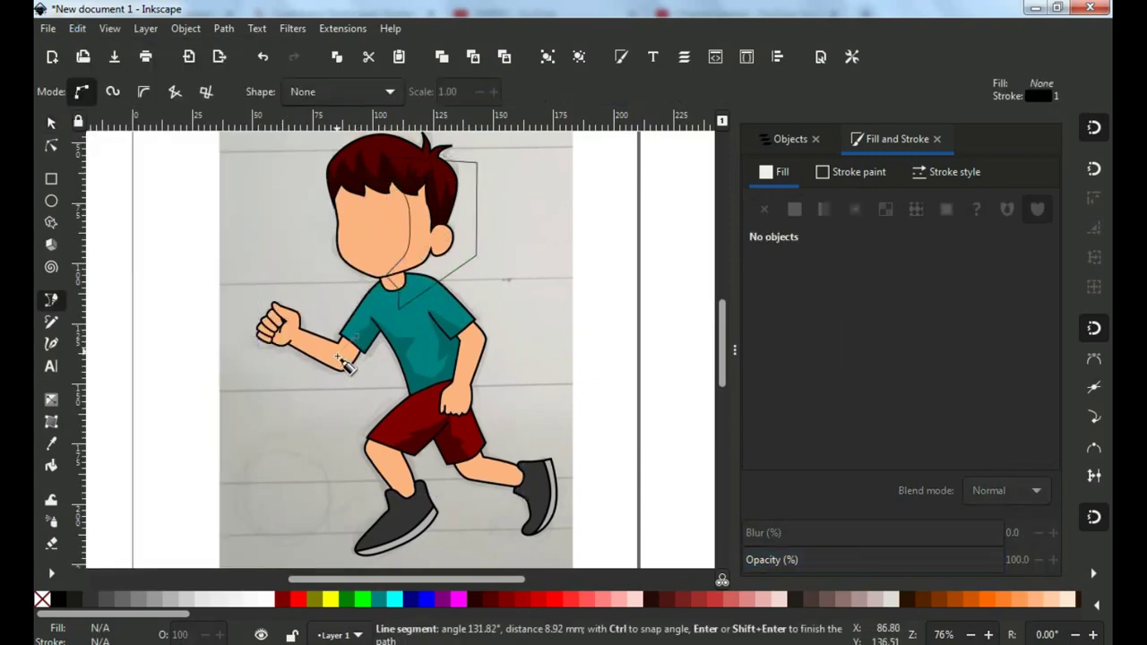
pyautogui.doubleClick(256, 339)
pyautogui.press('+')
pyautogui.click(461, 409)
pyautogui.scroll(-5, 439, 309)
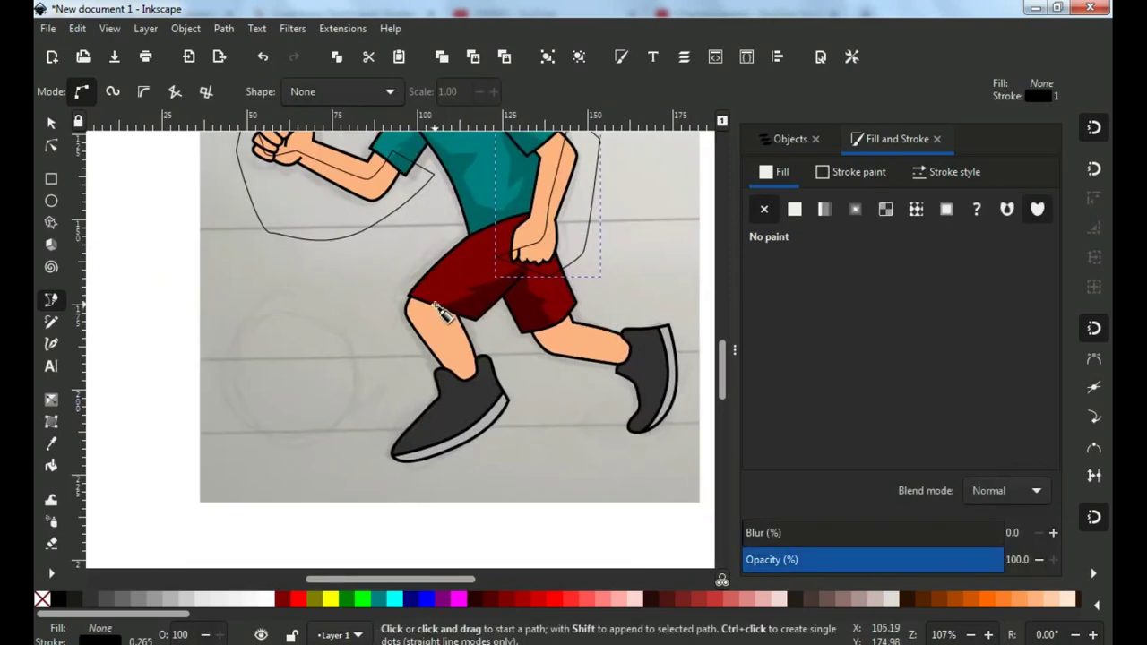
pyautogui.click(436, 306)
pyautogui.moveTo(463, 371); pyautogui.dragTo(464, 401)
pyautogui.click(641, 358)
pyautogui.press('Return')
pyautogui.scroll(3, 439, 307)
# Combine the outlines and intersect them with the skin to form skin shading
pyautogui.press('s')
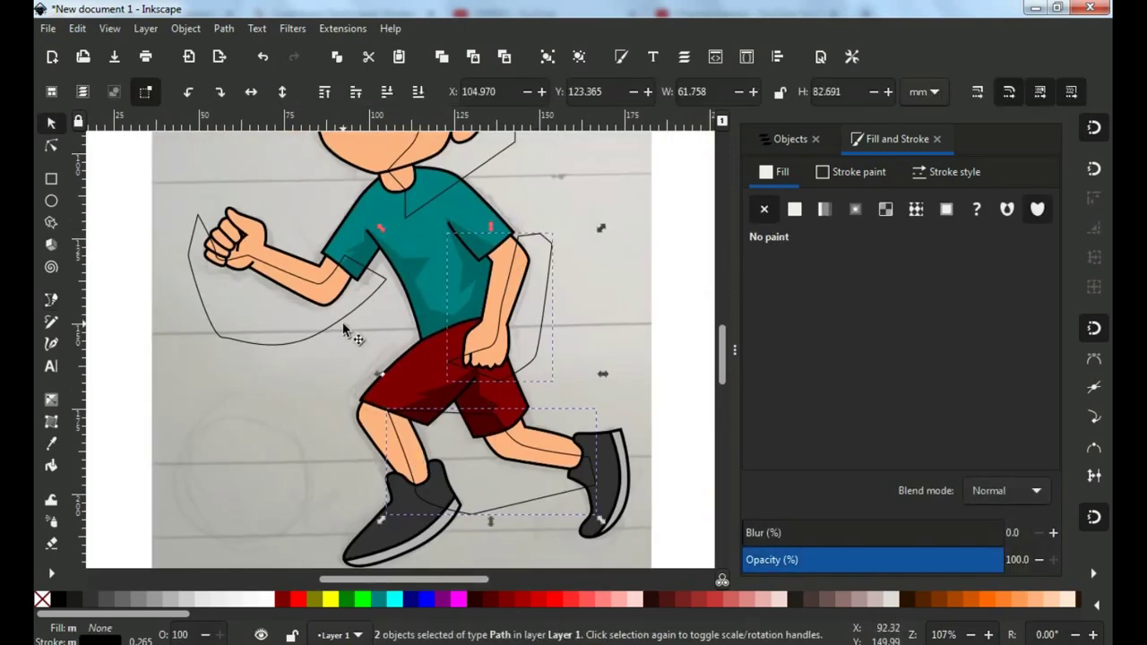
pyautogui.click(224, 28)
pyautogui.click(310, 199)
pyautogui.scroll(3, 310, 269)
pyautogui.click(224, 28)
pyautogui.click(310, 242)
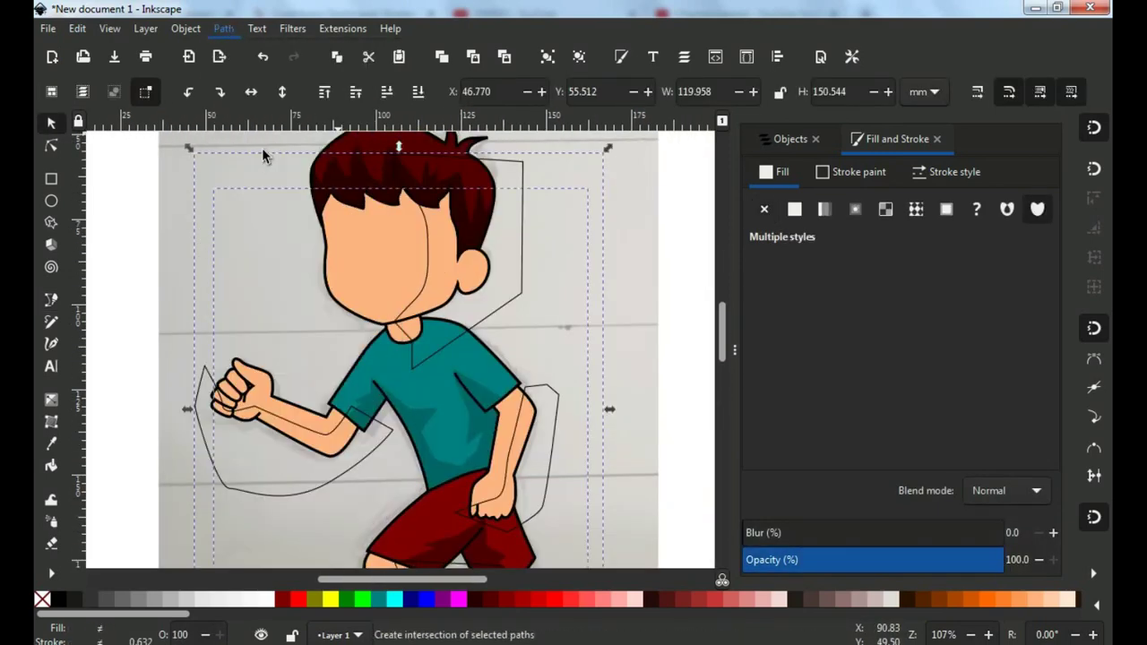
# Draw a shadow outline over the dark grey shoe and intersect it with the shoe
pyautogui.scroll(-5, 359, 358)
pyautogui.click(327, 324)
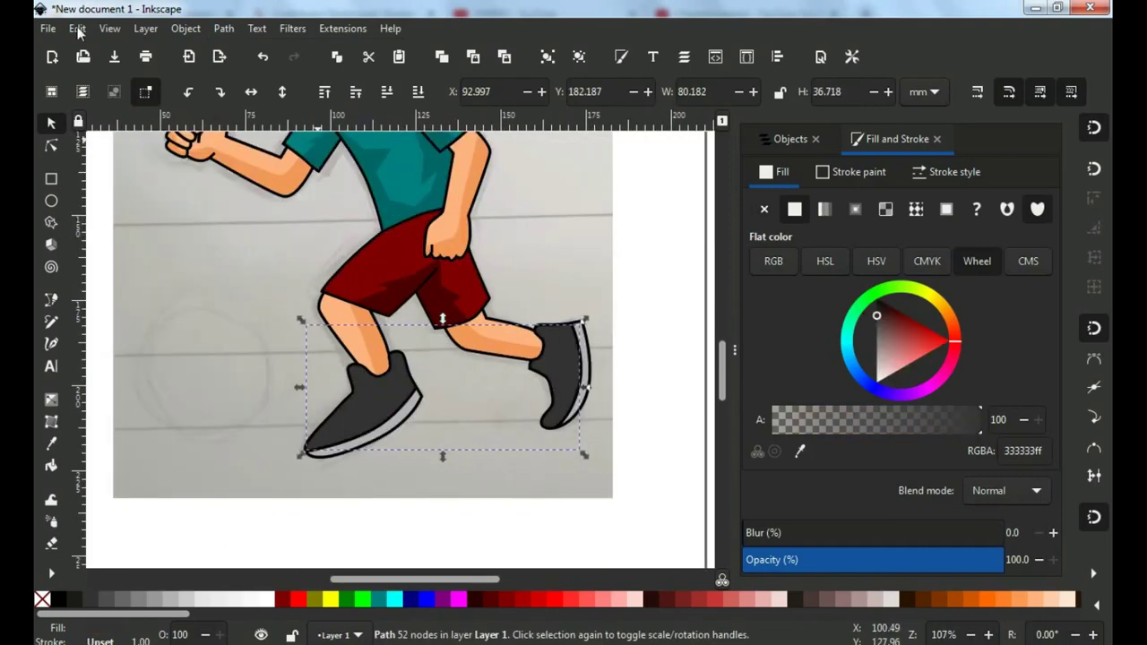
pyautogui.press('b')
pyautogui.click(383, 374)
pyautogui.click(300, 475)
pyautogui.click(571, 419)
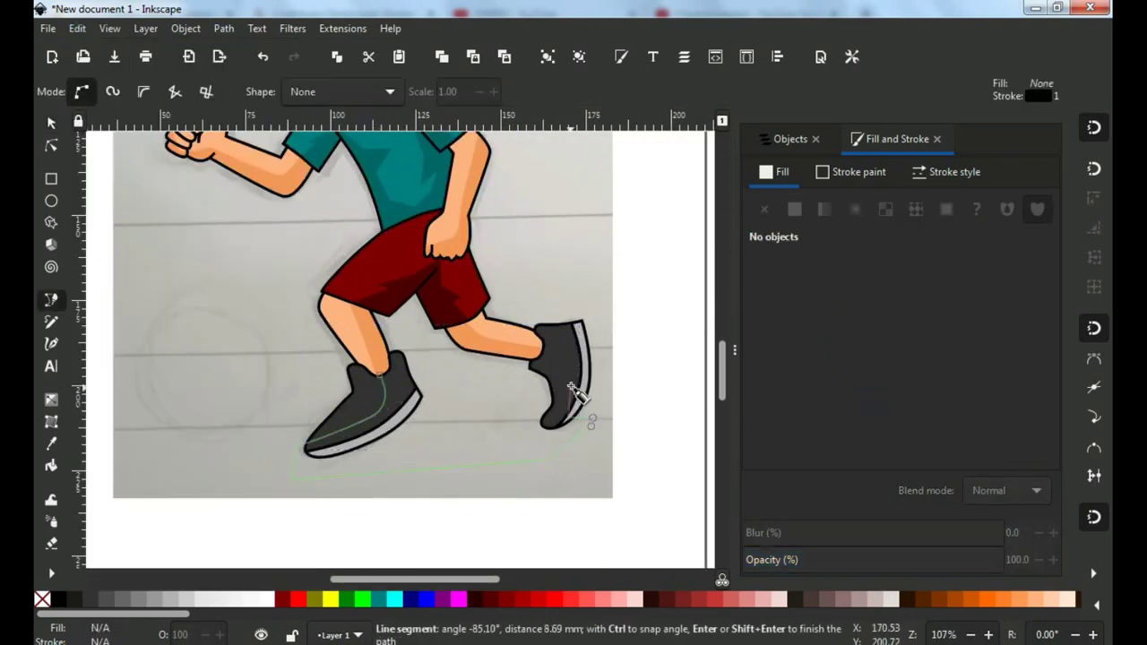
pyautogui.click(383, 374)
pyautogui.keyDown('shift'); pyautogui.click(358, 421); pyautogui.keyUp('shift')
pyautogui.click(224, 28)
pyautogui.click(260, 151)
# Reselect the face features group
pyautogui.press('Escape')
pyautogui.scroll(-1, 430, 259)
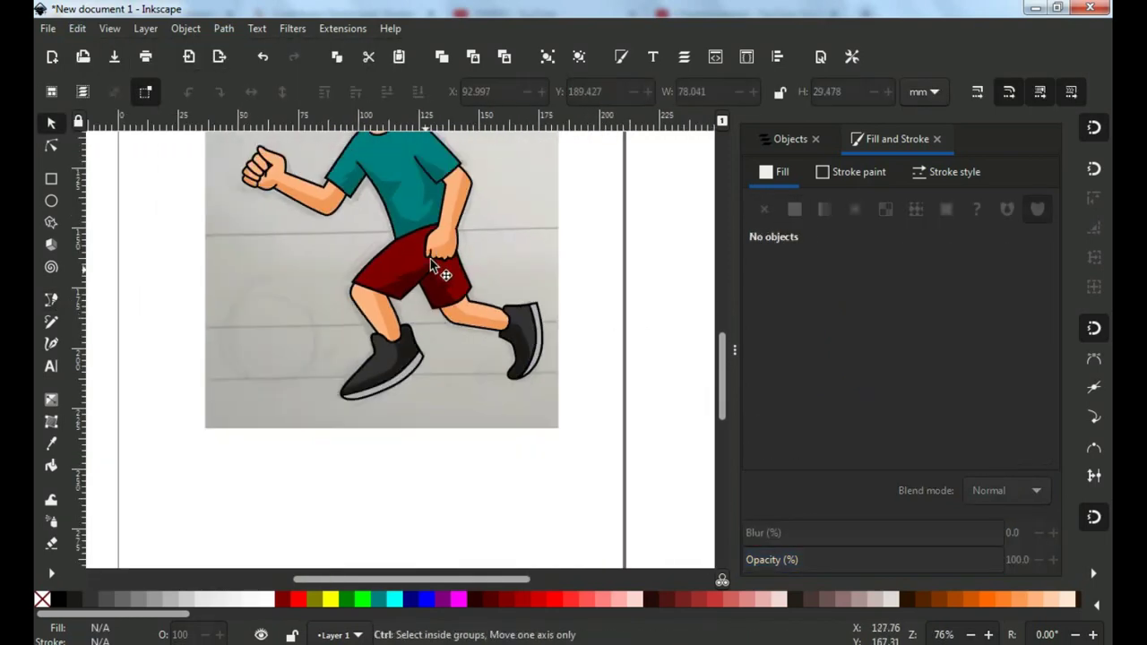
pyautogui.scroll(-1, 430, 259)
pyautogui.scroll(4, 368, 312)
pyautogui.keyDown('ctrl'); pyautogui.click(368, 312); pyautogui.keyUp('ctrl')
pyautogui.scroll(1, 368, 312)
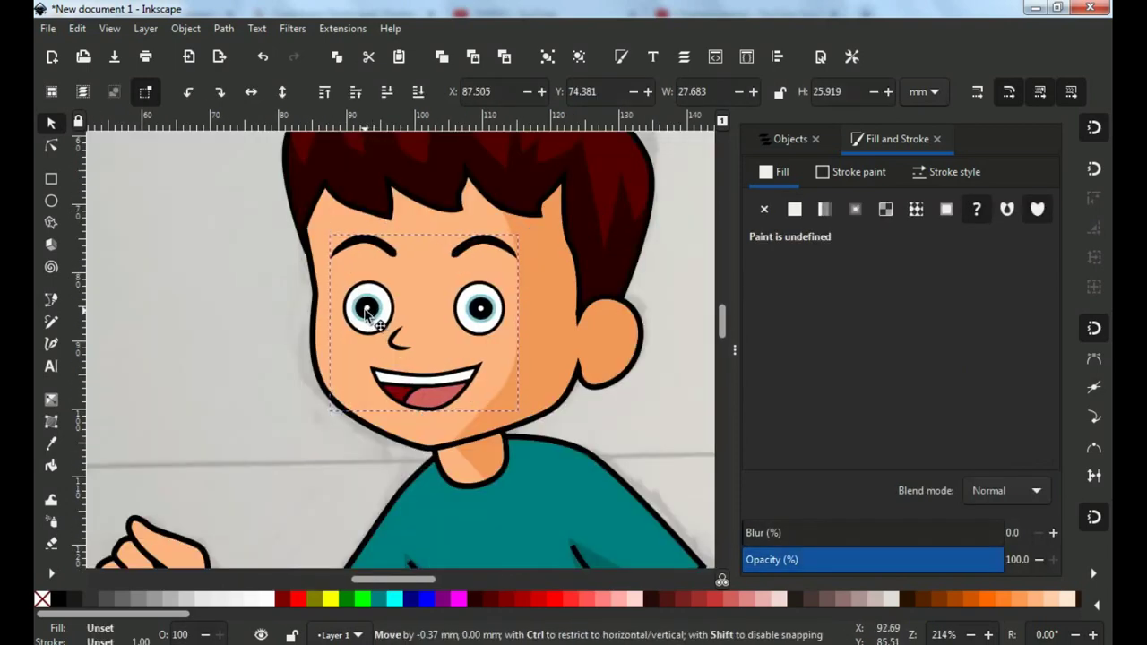
pyautogui.scroll(-2, 366, 312)
pyautogui.keyDown('ctrl'); pyautogui.click(459, 315); pyautogui.keyUp('ctrl')
# Toggle the pencil sketch photo's visibility off and on in the Objects list
pyautogui.press('Escape')
pyautogui.scroll(-2, 498, 367)
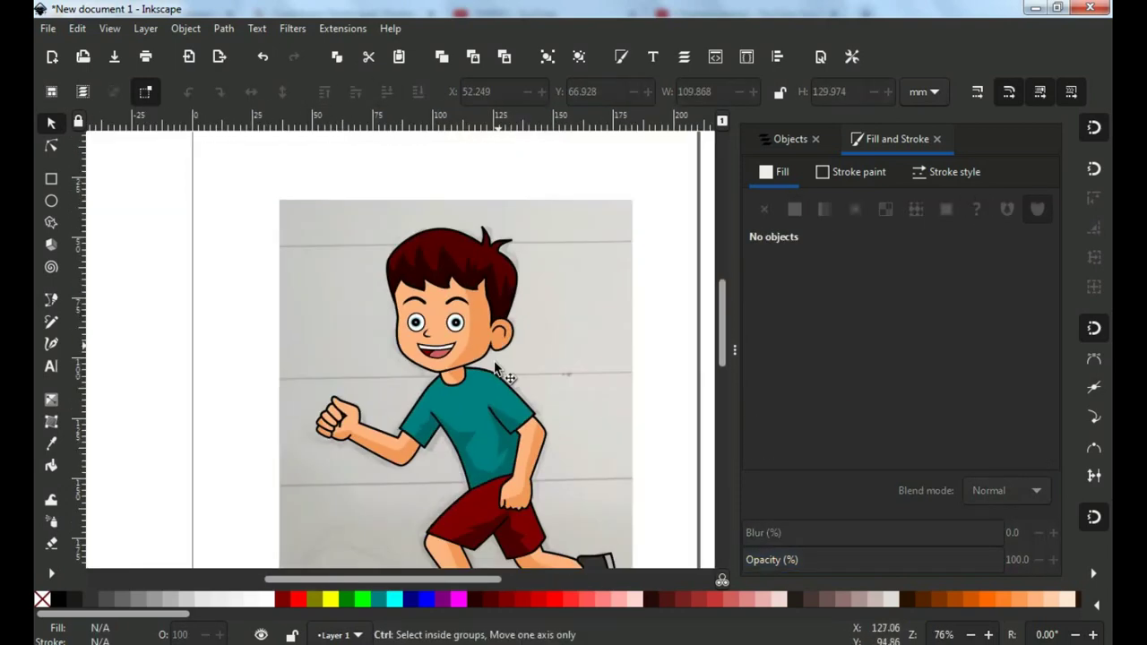
pyautogui.click(790, 139)
pyautogui.click(754, 432)
pyautogui.scroll(-2, 565, 374)
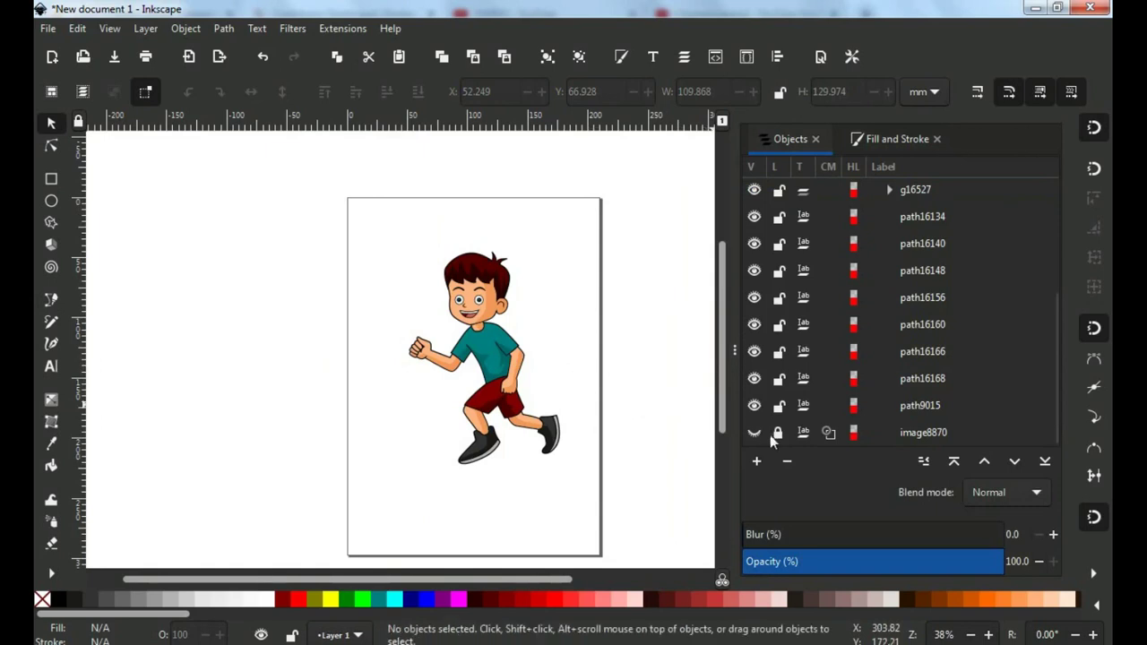
pyautogui.click(755, 433)
# Move the sketch photo right and nudge the coloured boy slightly left
pyautogui.click(532, 341)
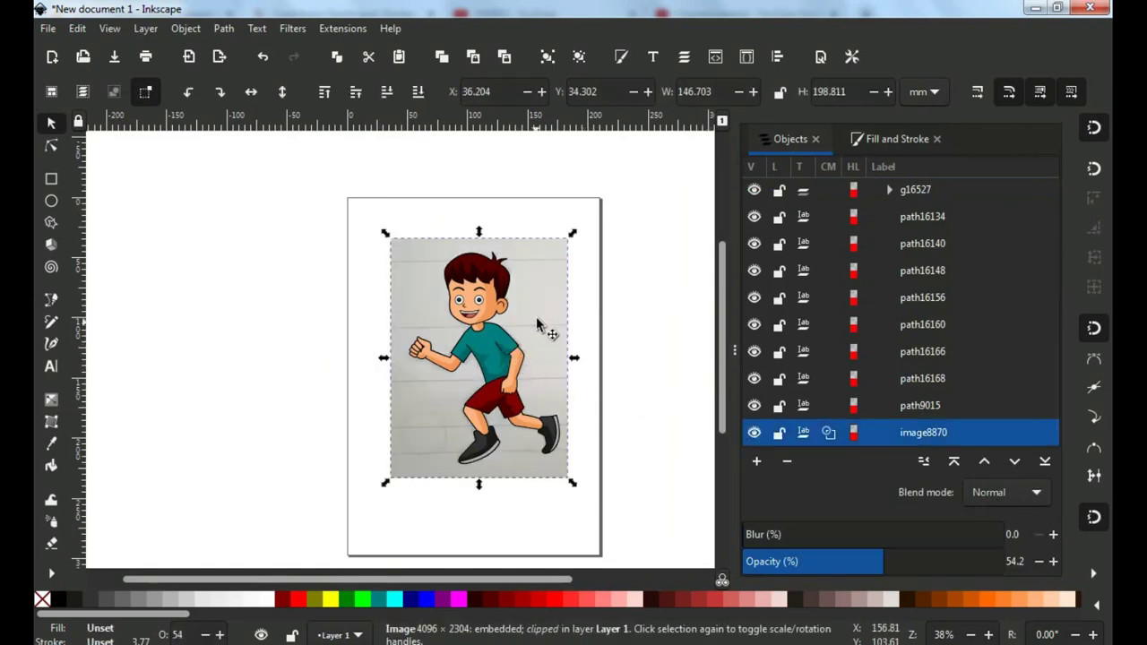
pyautogui.moveTo(543, 324); pyautogui.dragTo(608, 329)
pyautogui.moveTo(338, 225); pyautogui.dragTo(663, 491)
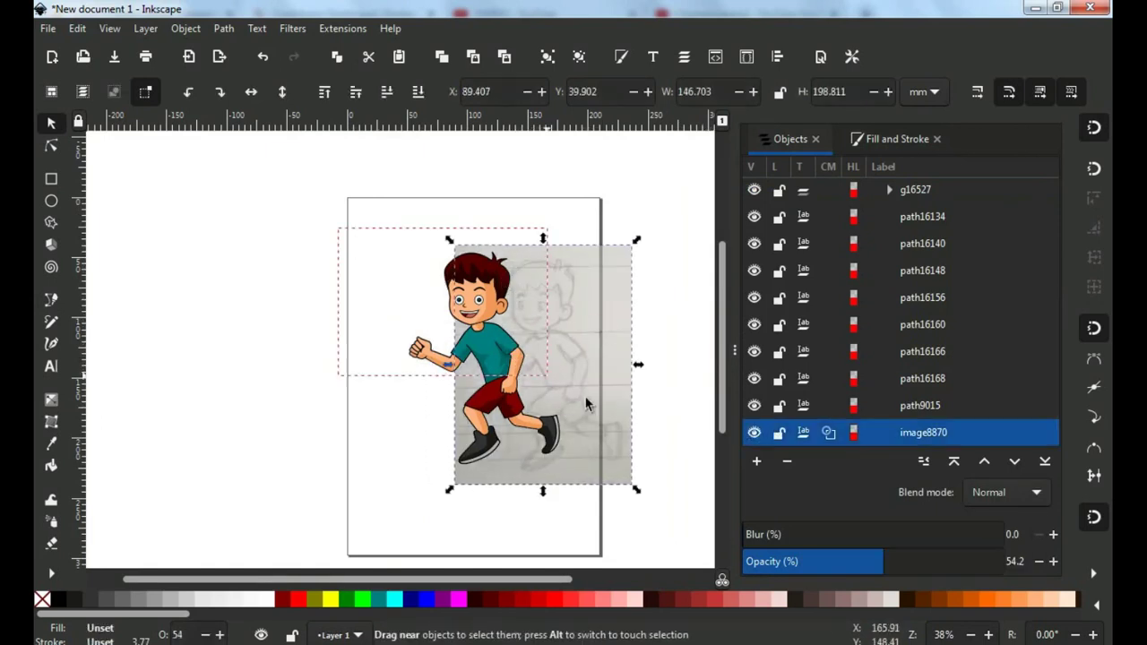
pyautogui.moveTo(519, 384); pyautogui.dragTo(511, 414)
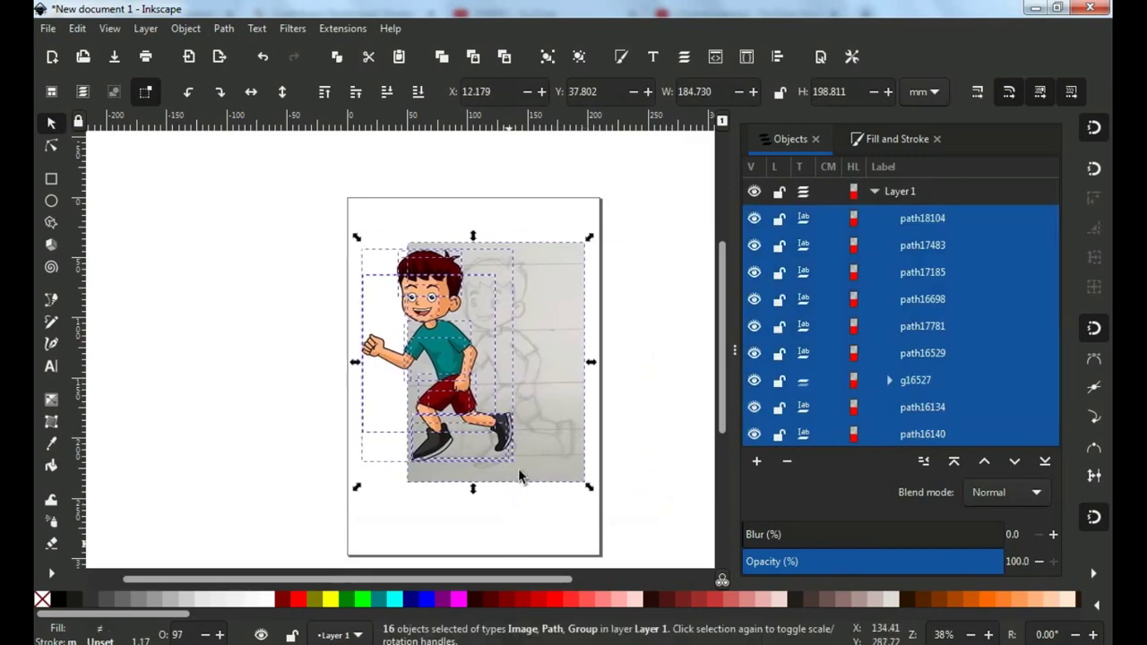
pyautogui.press('Escape')
pyautogui.keyDown('ctrl'); pyautogui.scroll(2, 511, 394); pyautogui.keyUp('ctrl')
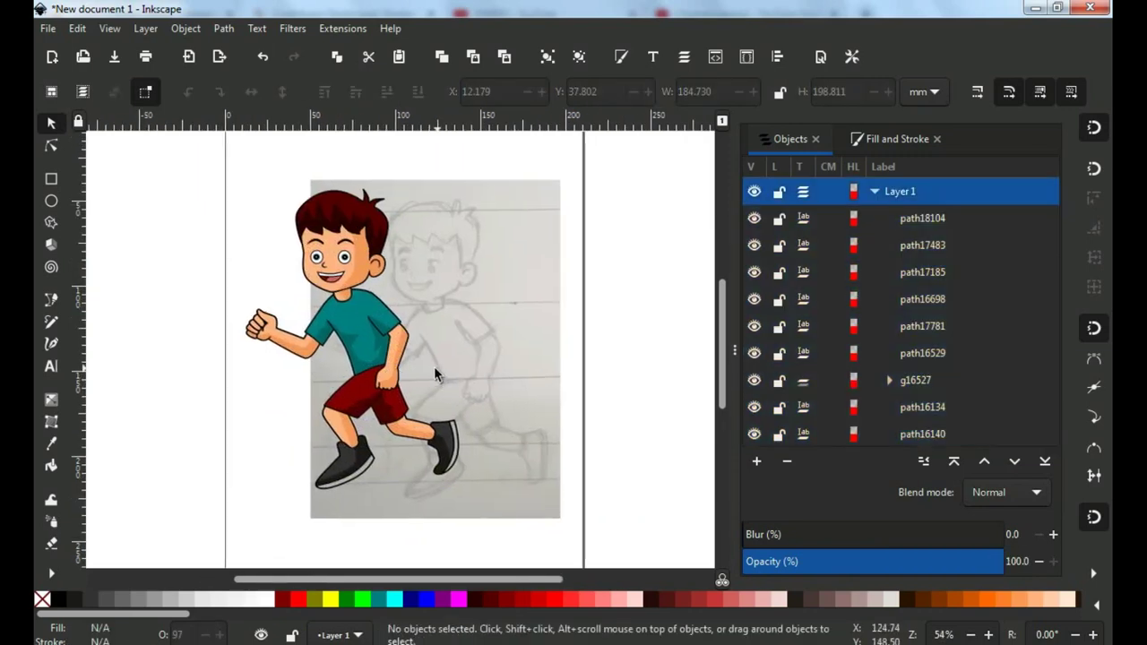
pyautogui.keyDown('ctrl'); pyautogui.scroll(1, 432, 366); pyautogui.keyUp('ctrl')
pyautogui.keyDown('ctrl'); pyautogui.scroll(-1, 436, 358); pyautogui.keyUp('ctrl')
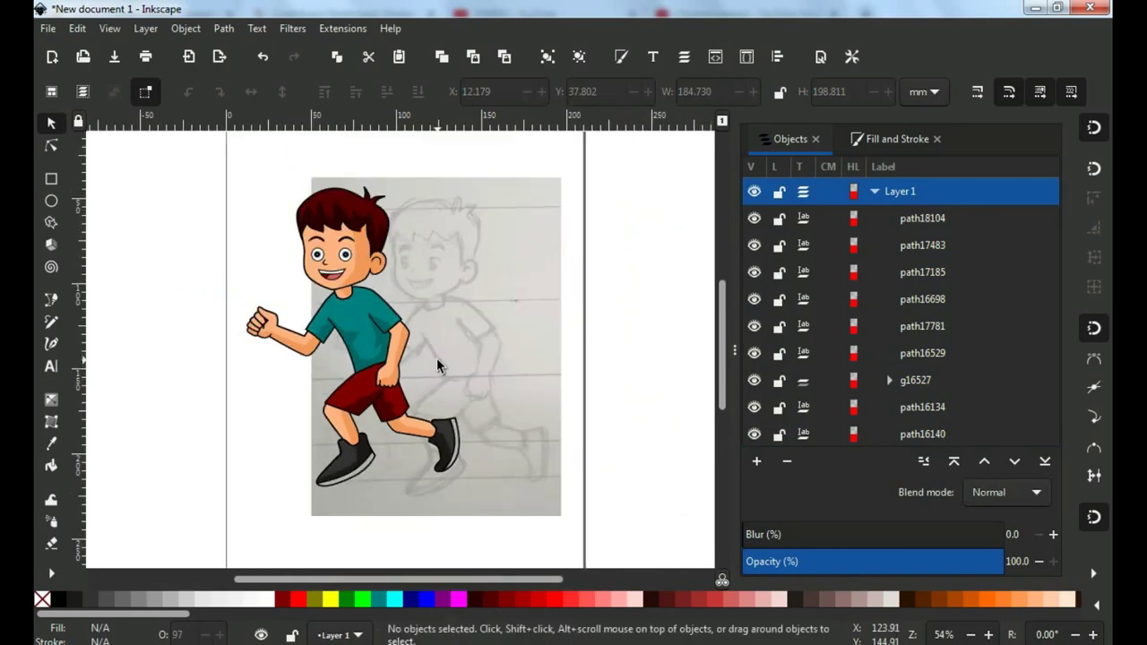
pyautogui.press('z')
pyautogui.moveTo(227, 146); pyautogui.dragTo(607, 538)
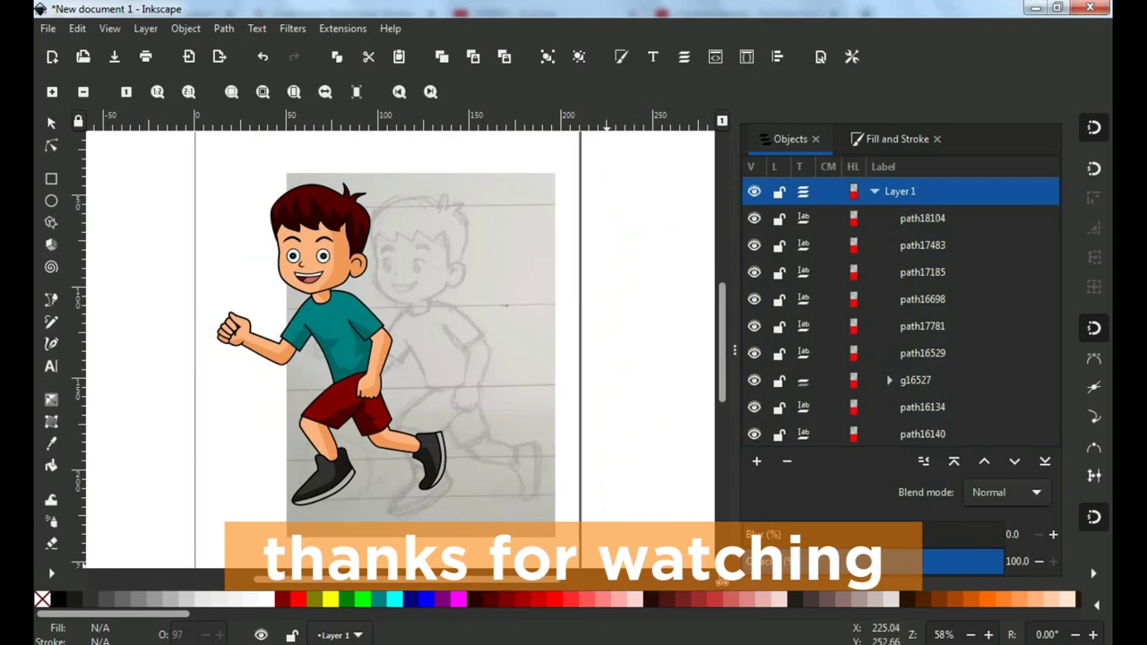